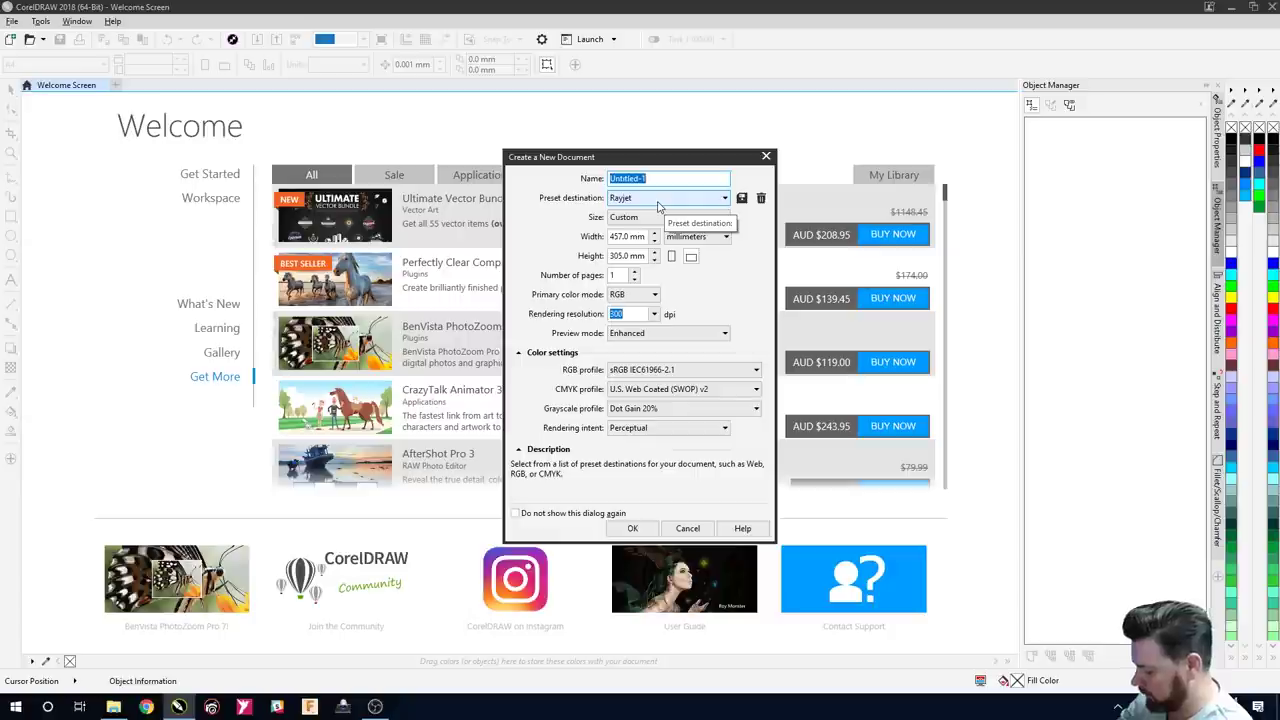
- Create a new document named "Cake topper" using the Rayjet preset
{"action": "type", "text": "Cake topper"}
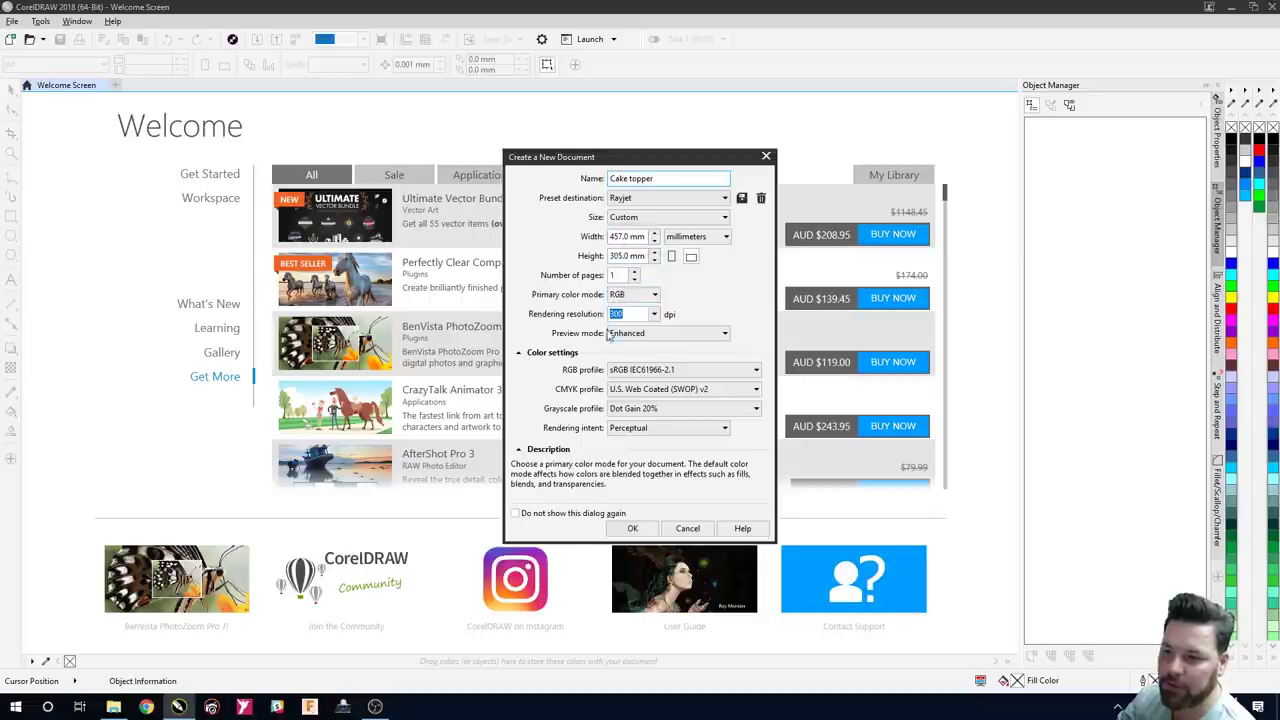
{"action": "left_click", "coordinate": [632, 528]}
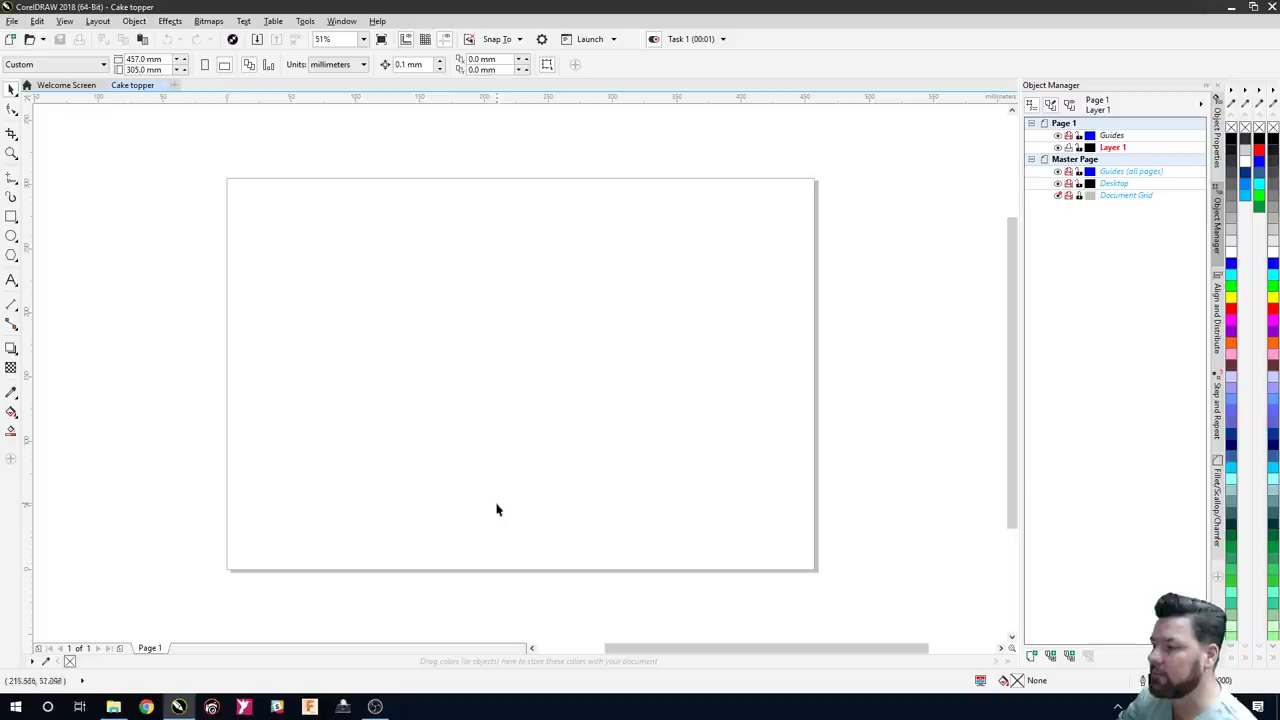
- Add two separate artistic text objects on the page reading "Happy" and "Birthday", with Birthday lower down
{"action": "left_click", "coordinate": [11, 280]}
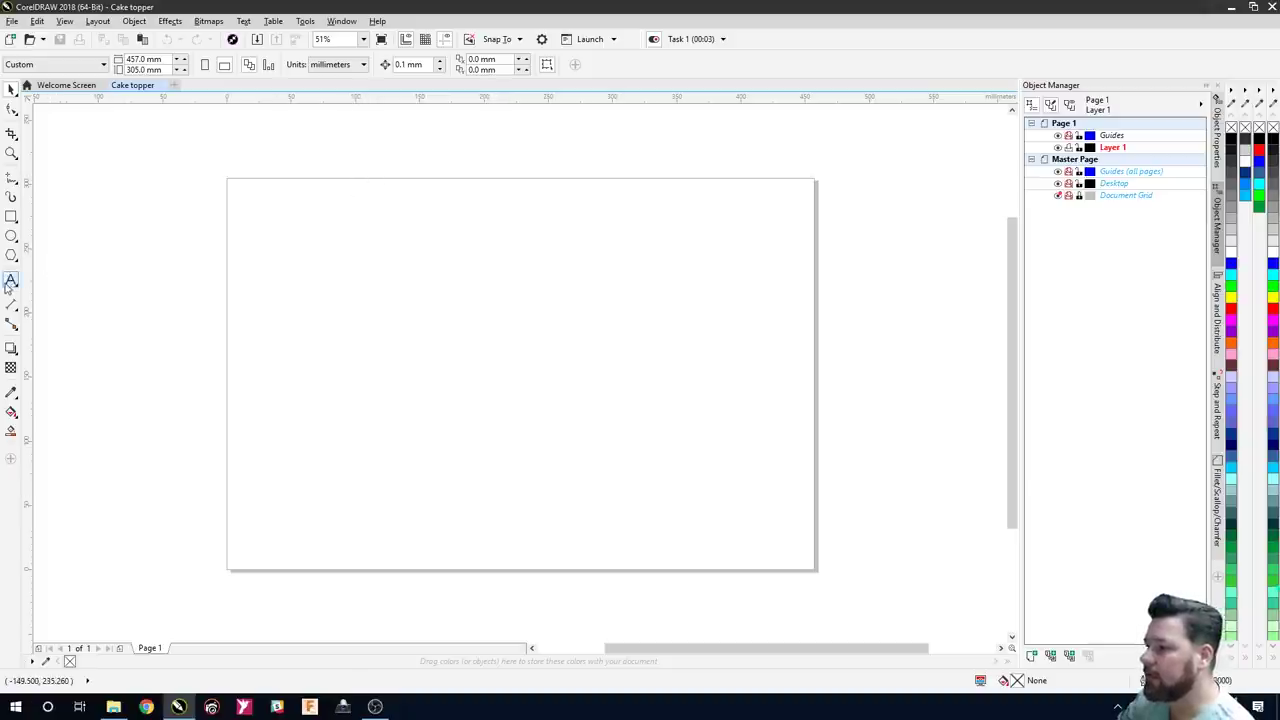
{"action": "left_click", "coordinate": [362, 283]}
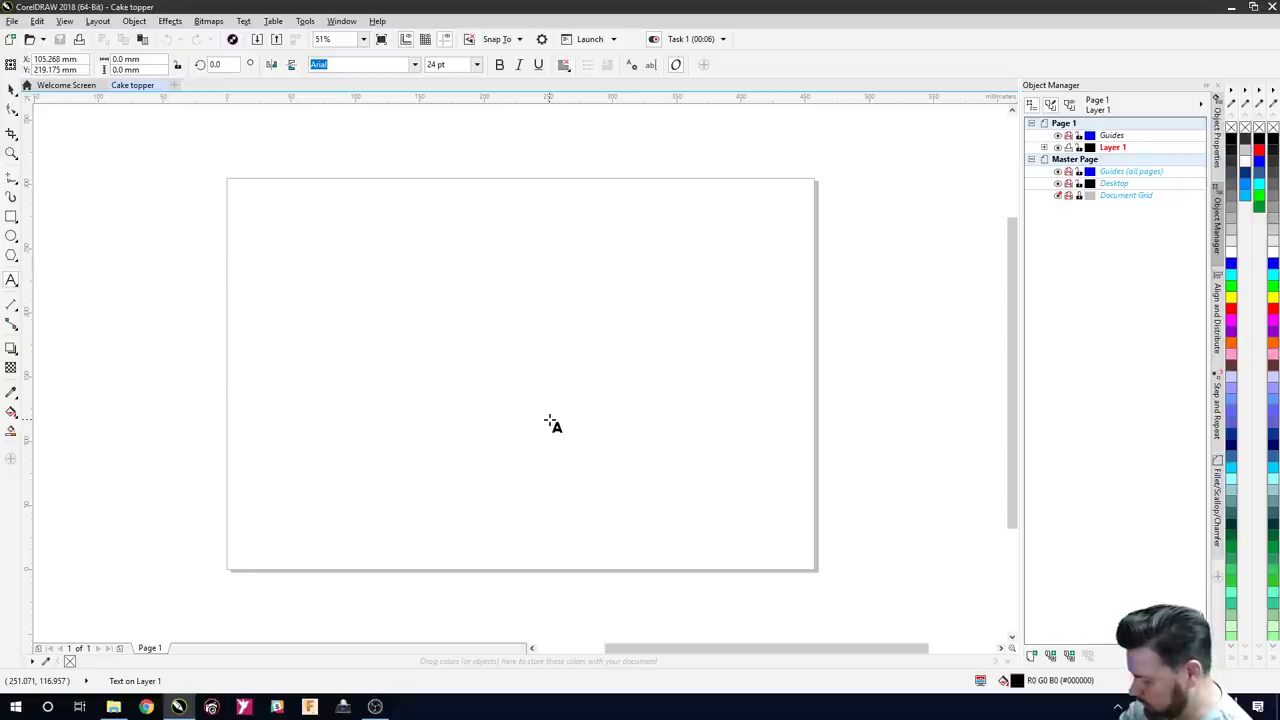
{"action": "type", "text": "Happy"}
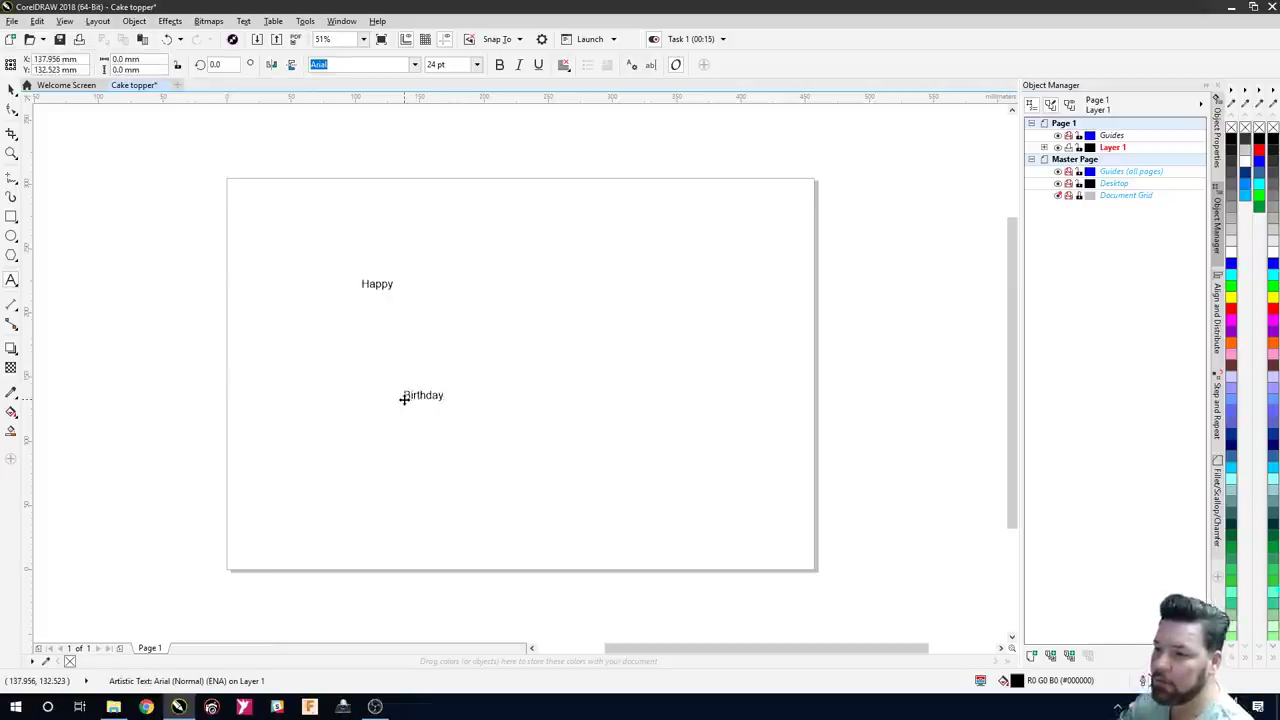
{"action": "left_click", "coordinate": [421, 462]}
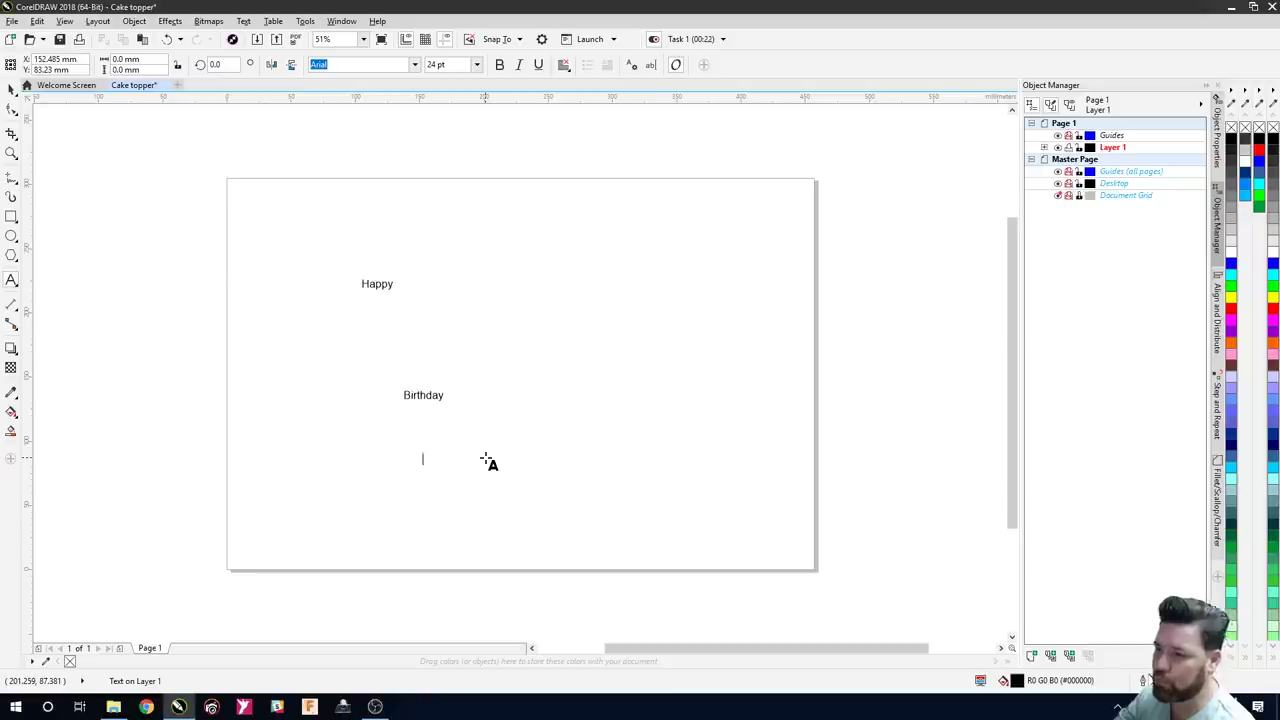
- Select both words and scale them up together to about 91 mm wide by 137 mm high overall
{"action": "left_click", "coordinate": [11, 88]}
{"action": "left_click_drag", "start_coordinate": [257, 194], "coordinate": [505, 470]}
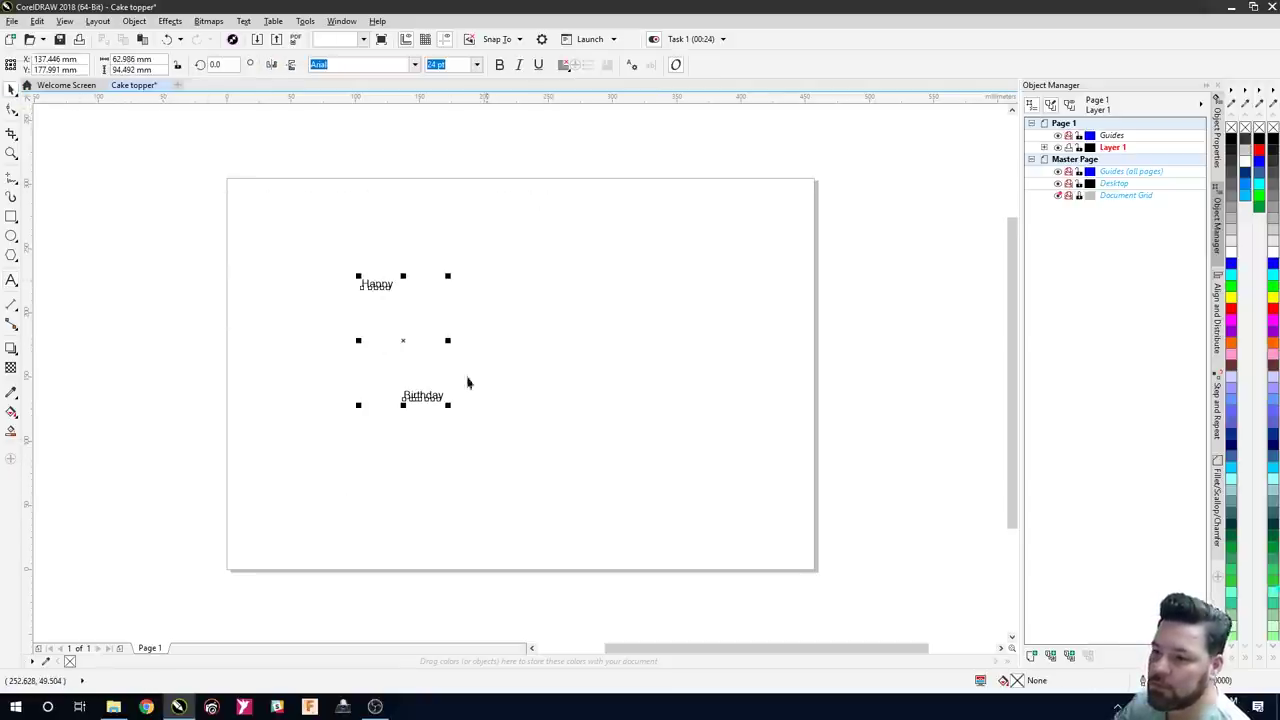
{"action": "left_click_drag", "start_coordinate": [449, 278], "coordinate": [518, 224]}
- Change the font of both words to Autumn in November
{"action": "left_click_drag", "start_coordinate": [320, 177], "coordinate": [576, 420]}
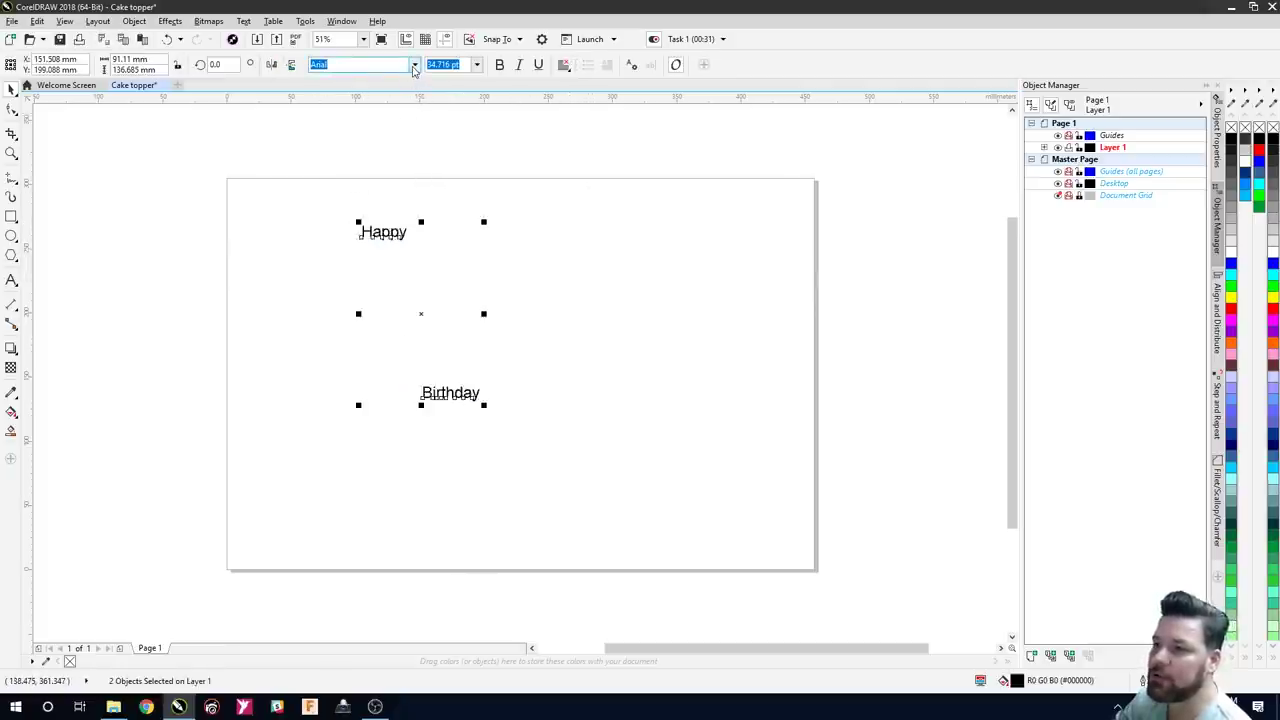
{"action": "left_click", "coordinate": [414, 66]}
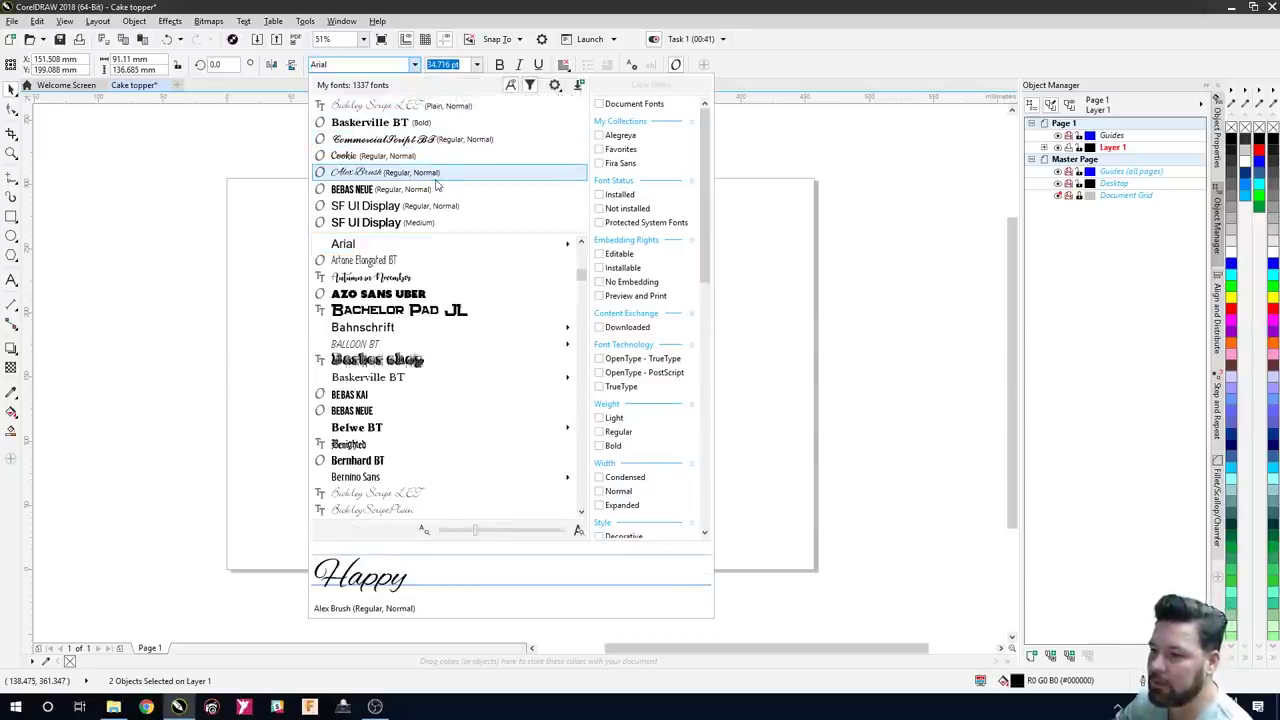
{"action": "left_click", "coordinate": [472, 278]}
{"action": "left_click", "coordinate": [578, 430]}
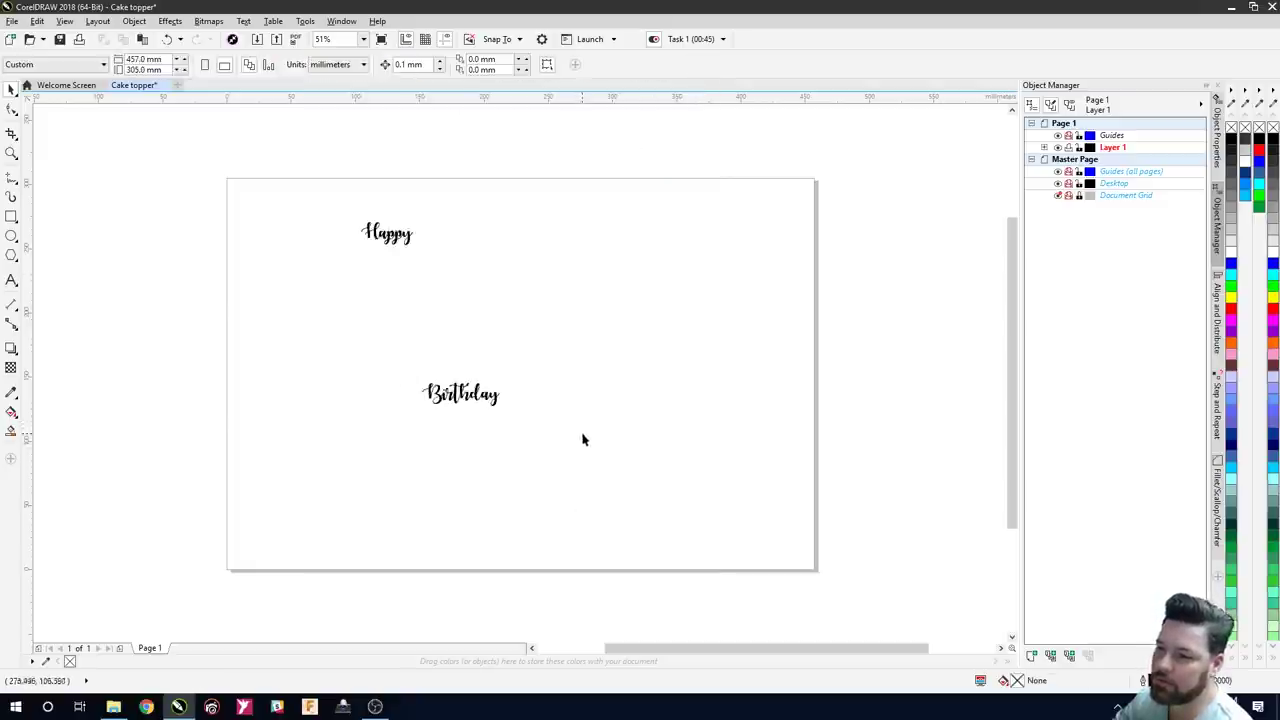
- Move the word Birthday up directly beneath Happy so the two words overlap slightly
{"action": "left_click", "coordinate": [400, 240]}
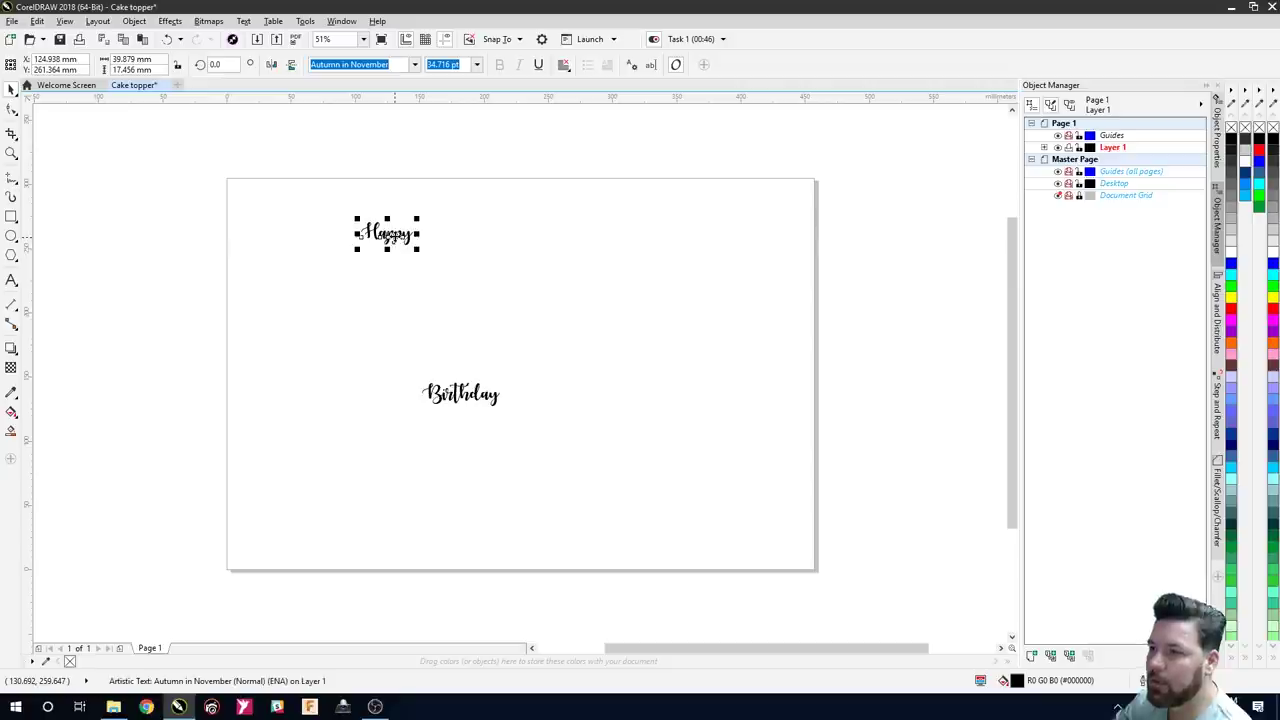
{"action": "left_click", "coordinate": [329, 243]}
{"action": "left_click_drag", "start_coordinate": [317, 183], "coordinate": [406, 264]}
{"action": "left_click", "coordinate": [336, 205]}
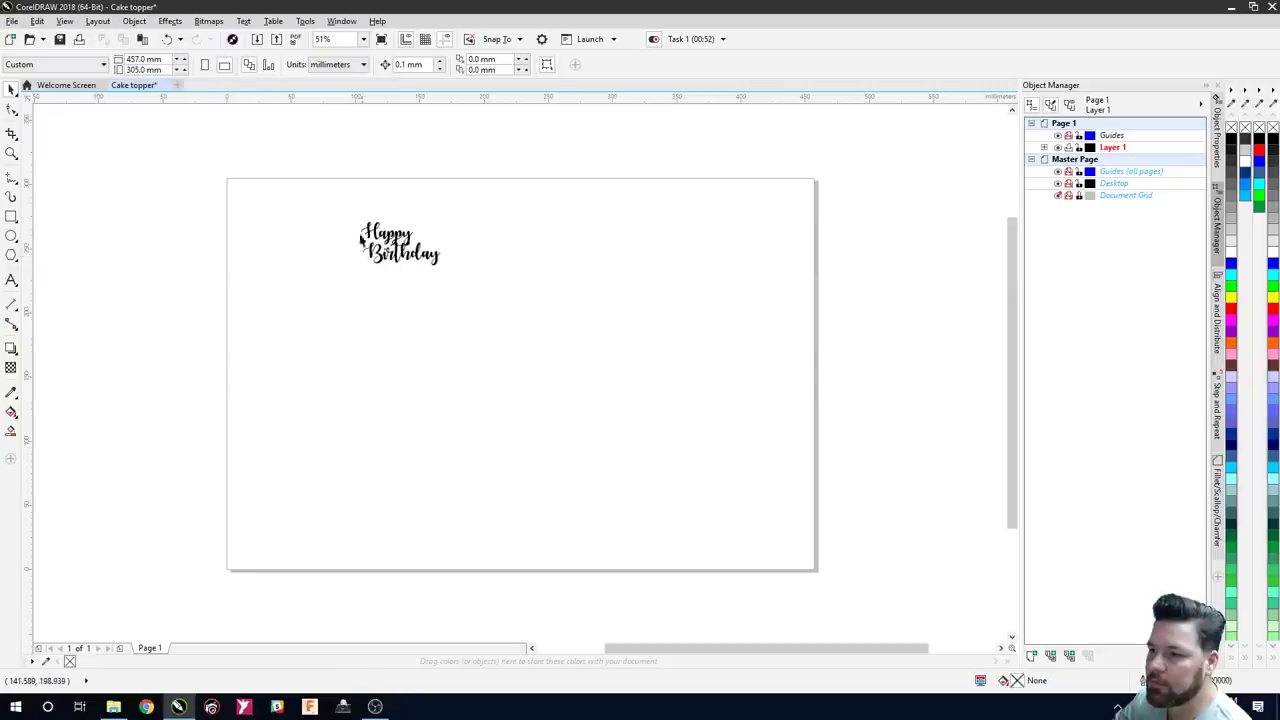
- Enlarge both words together and set their overall width to 150 mm, keeping the proportions
{"action": "left_click_drag", "start_coordinate": [336, 211], "coordinate": [502, 318]}
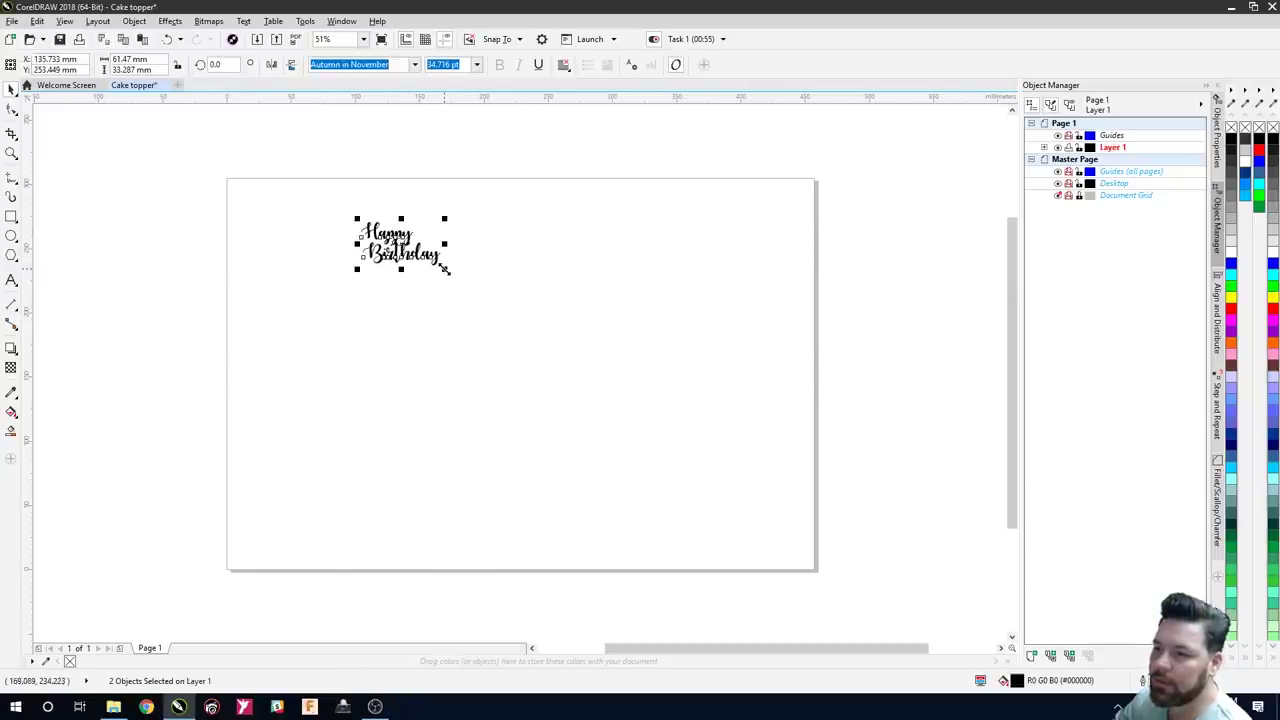
{"action": "left_click_drag", "start_coordinate": [446, 268], "coordinate": [522, 337]}
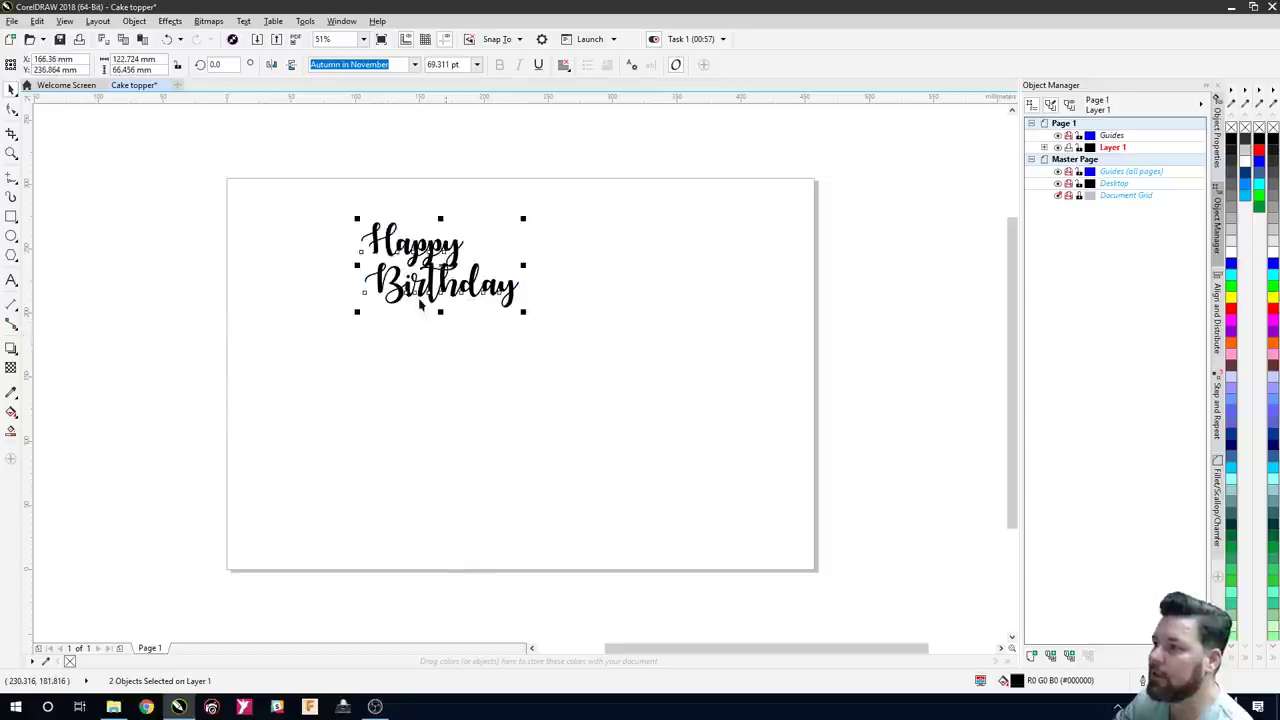
{"action": "left_click", "coordinate": [137, 60]}
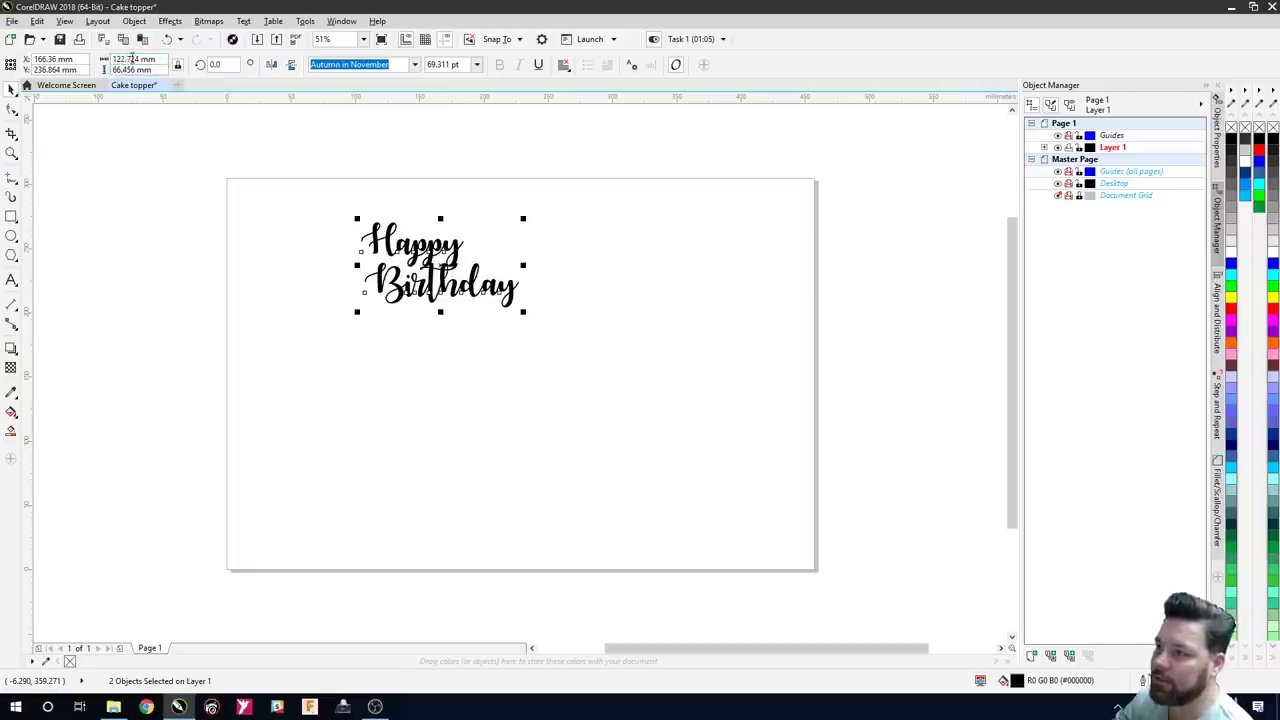
{"action": "double_click", "coordinate": [128, 59]}
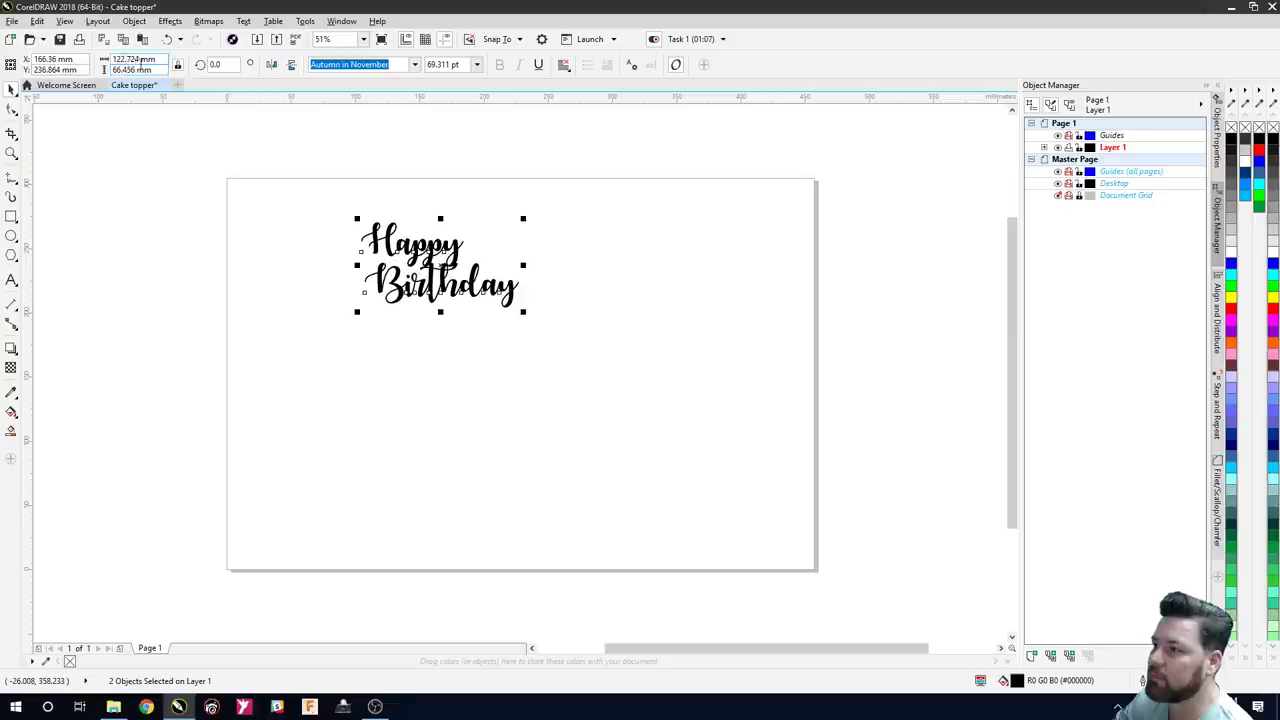
{"action": "type", "text": "150"}
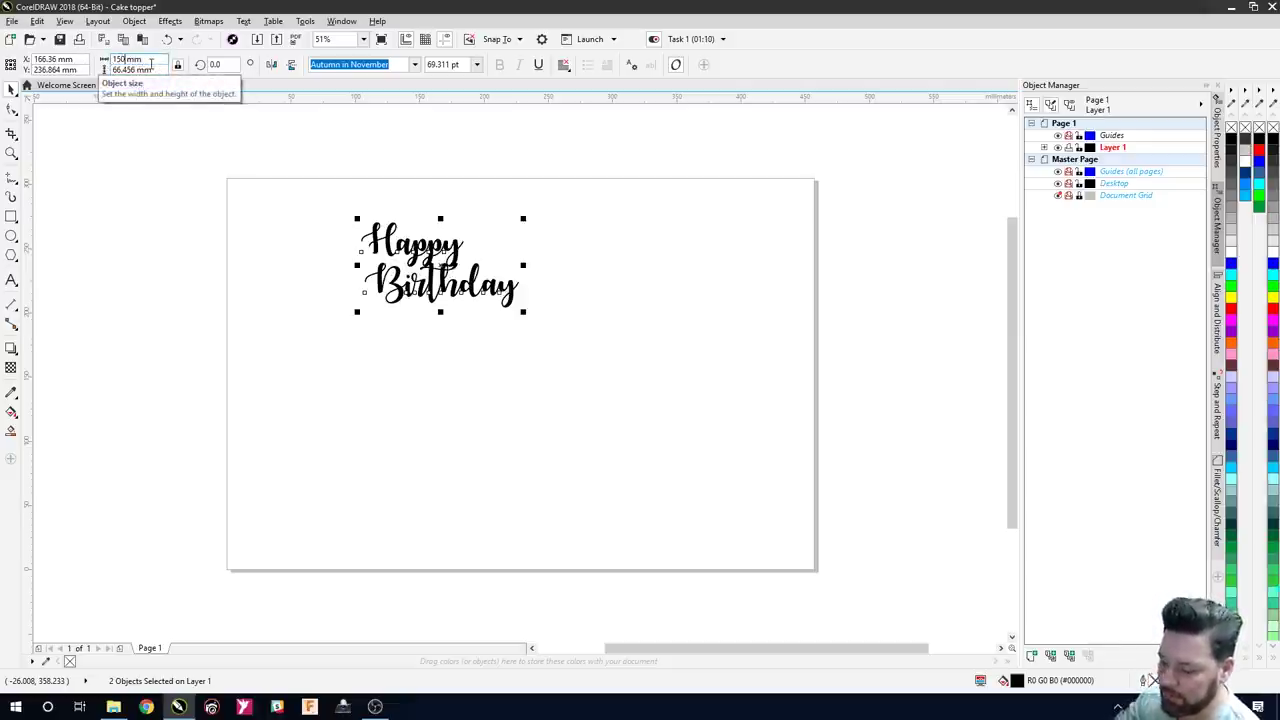
{"action": "key", "text": "Return"}
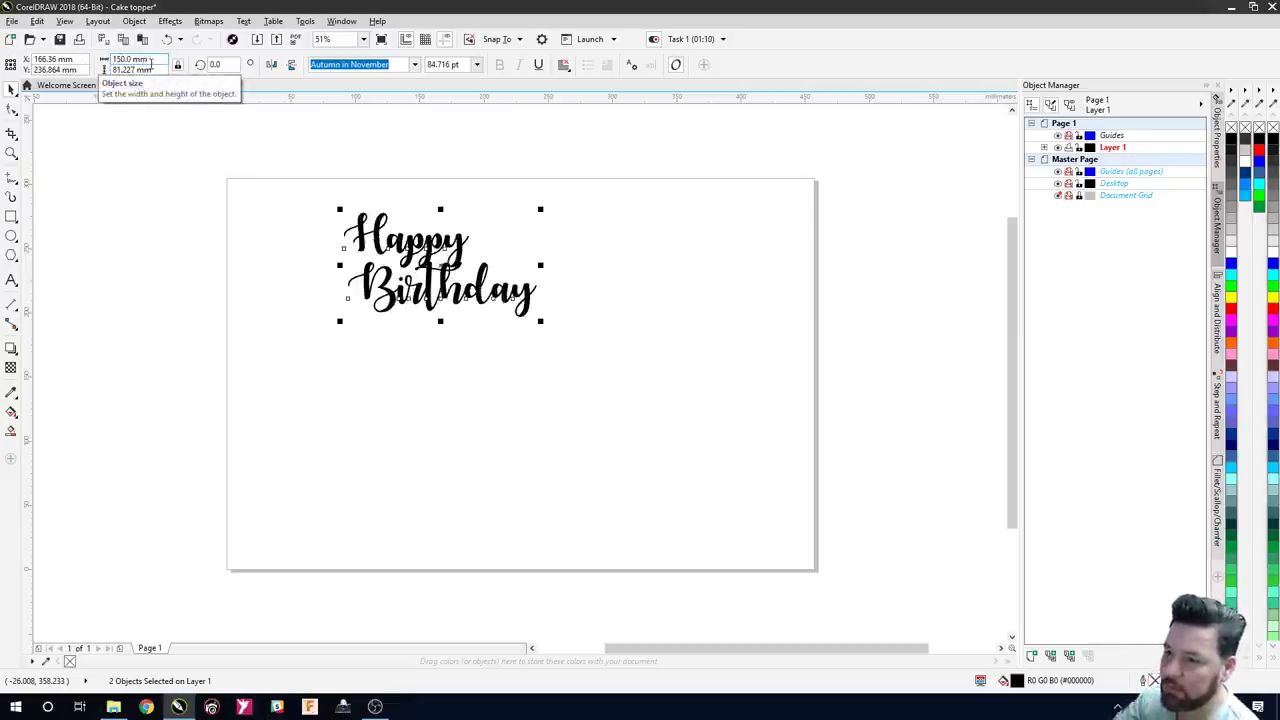
{"action": "left_click", "coordinate": [264, 320]}
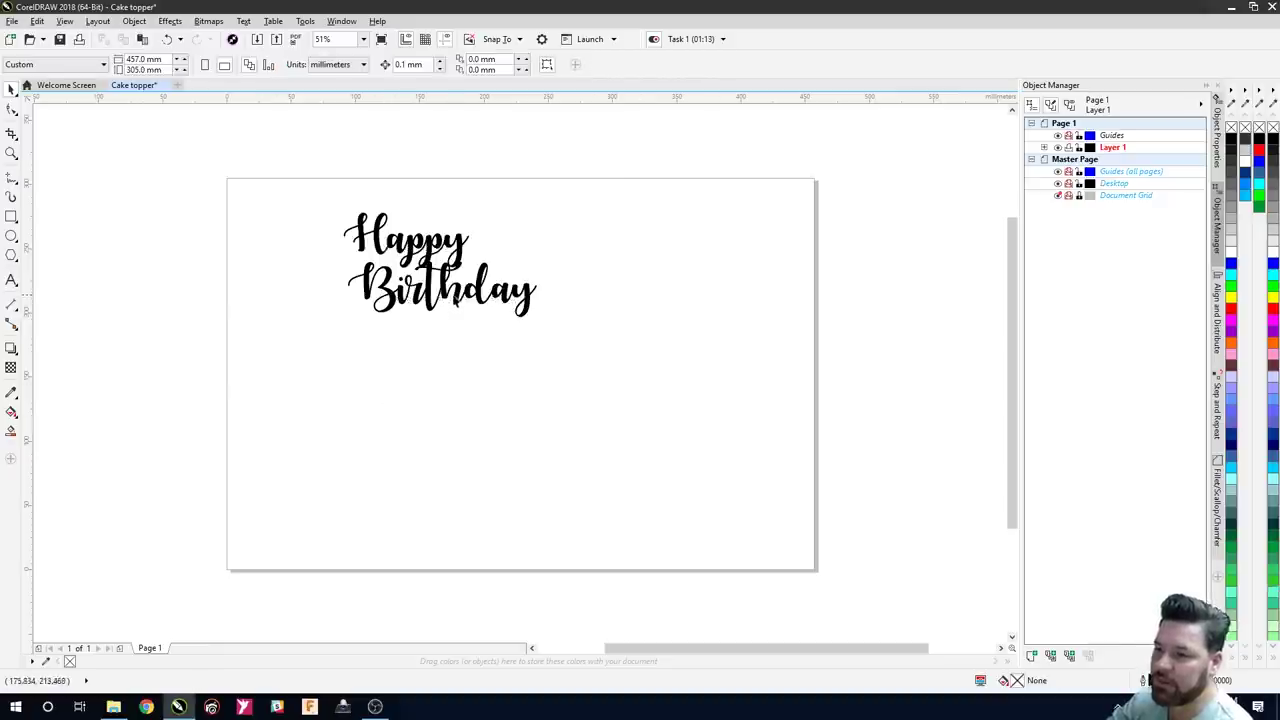
- Gauge the thin stroke of the r in Birthday with a temporary rectangle about 1.4 by 1.0 mm, and undo the rectangle
{"action": "scroll", "coordinate": [465, 287], "scroll_direction": "up", "scroll_amount": 2}
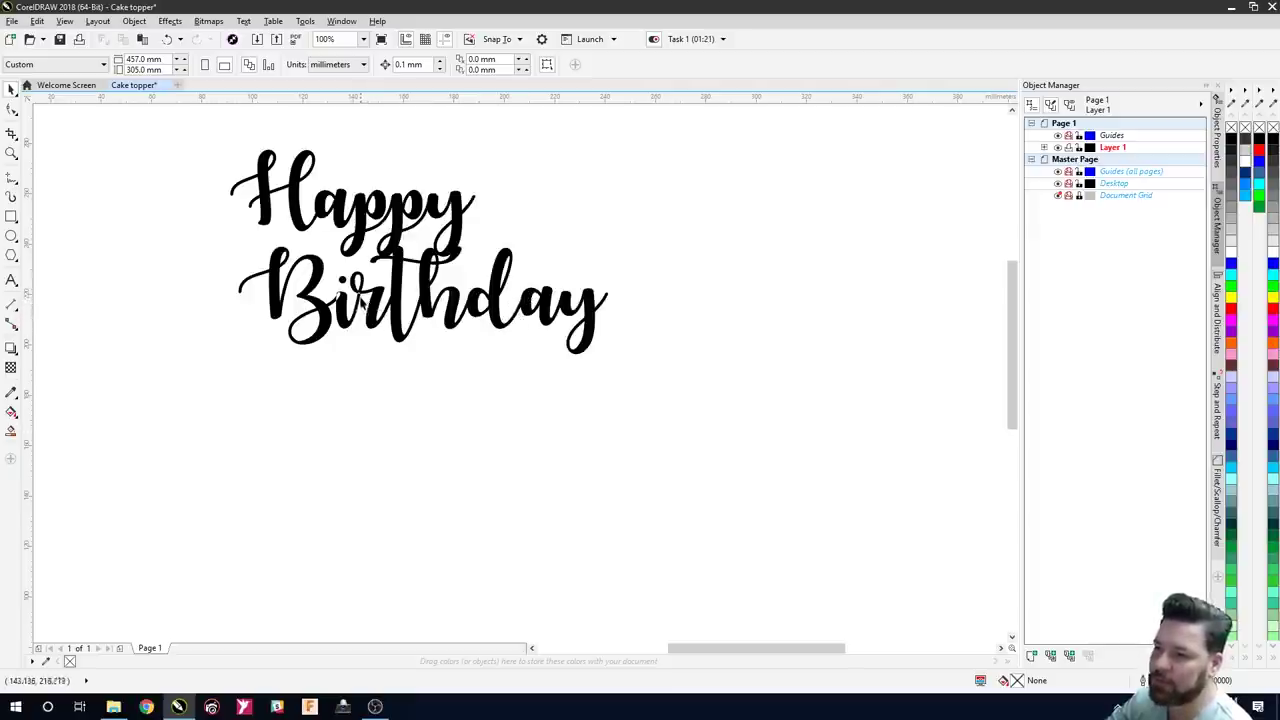
{"action": "scroll", "coordinate": [372, 300], "scroll_direction": "up", "scroll_amount": 3}
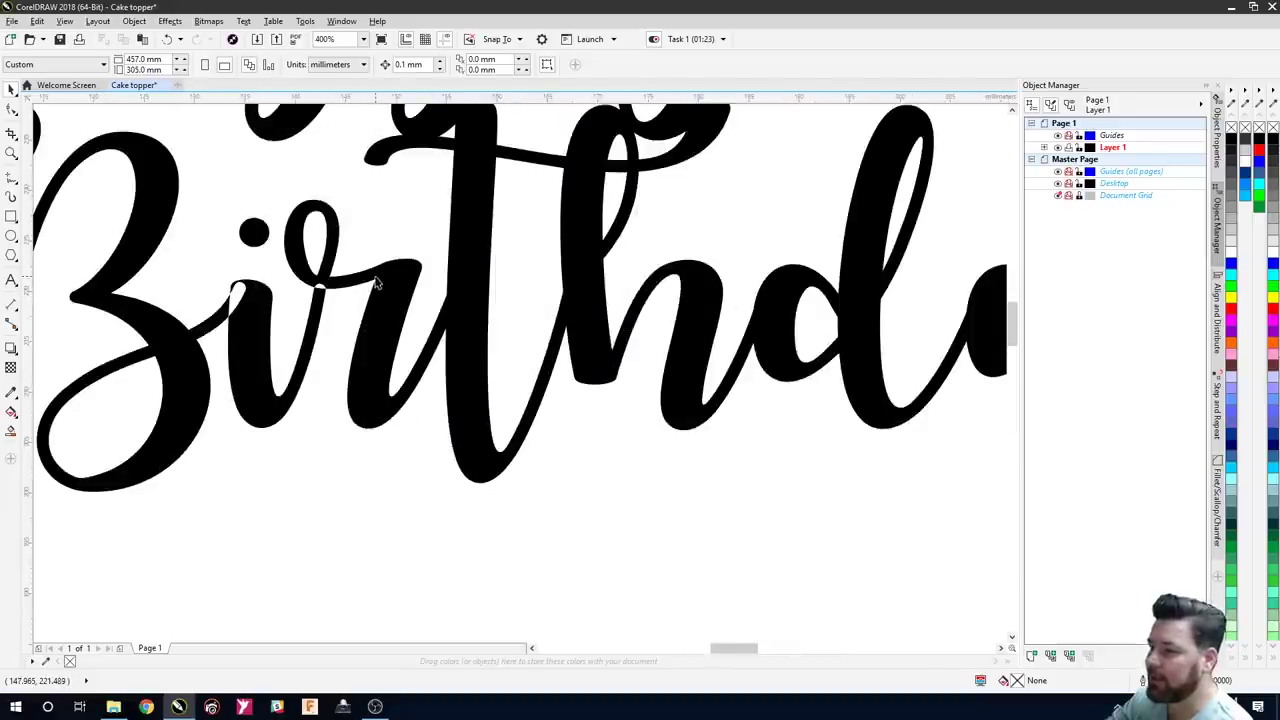
{"action": "left_click", "coordinate": [11, 216]}
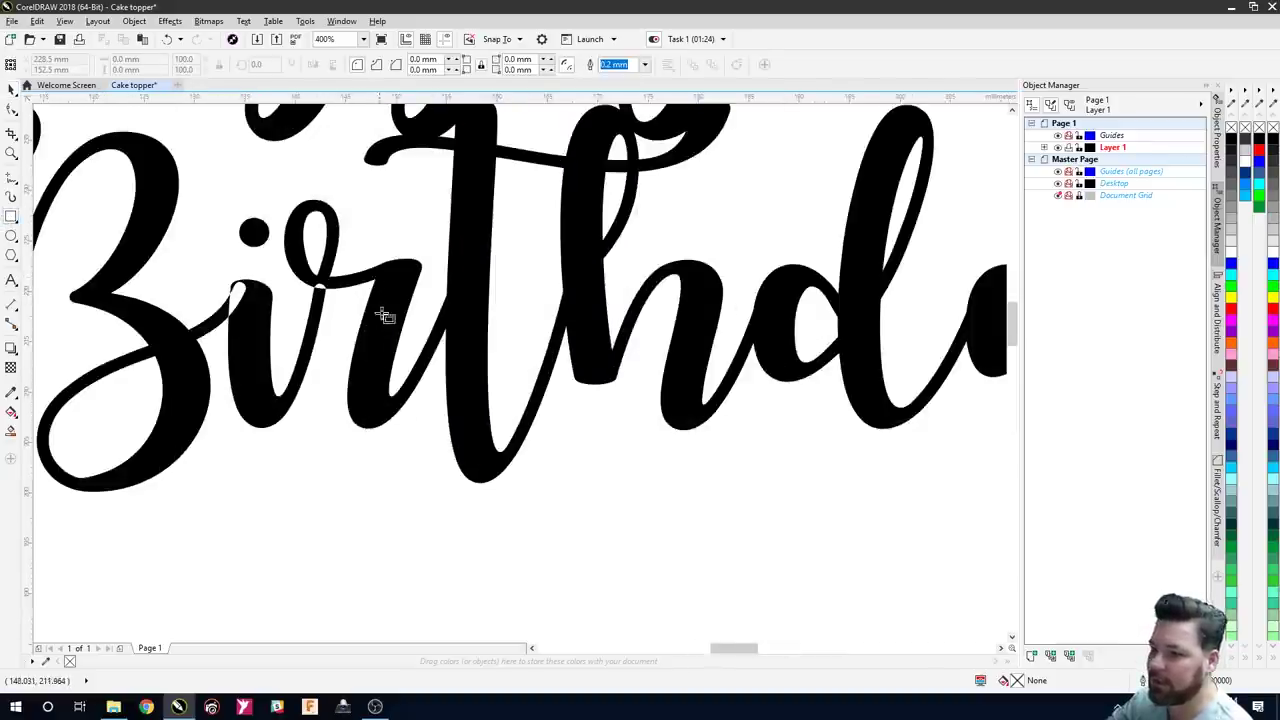
{"action": "scroll", "coordinate": [357, 280], "scroll_direction": "up", "scroll_amount": 1}
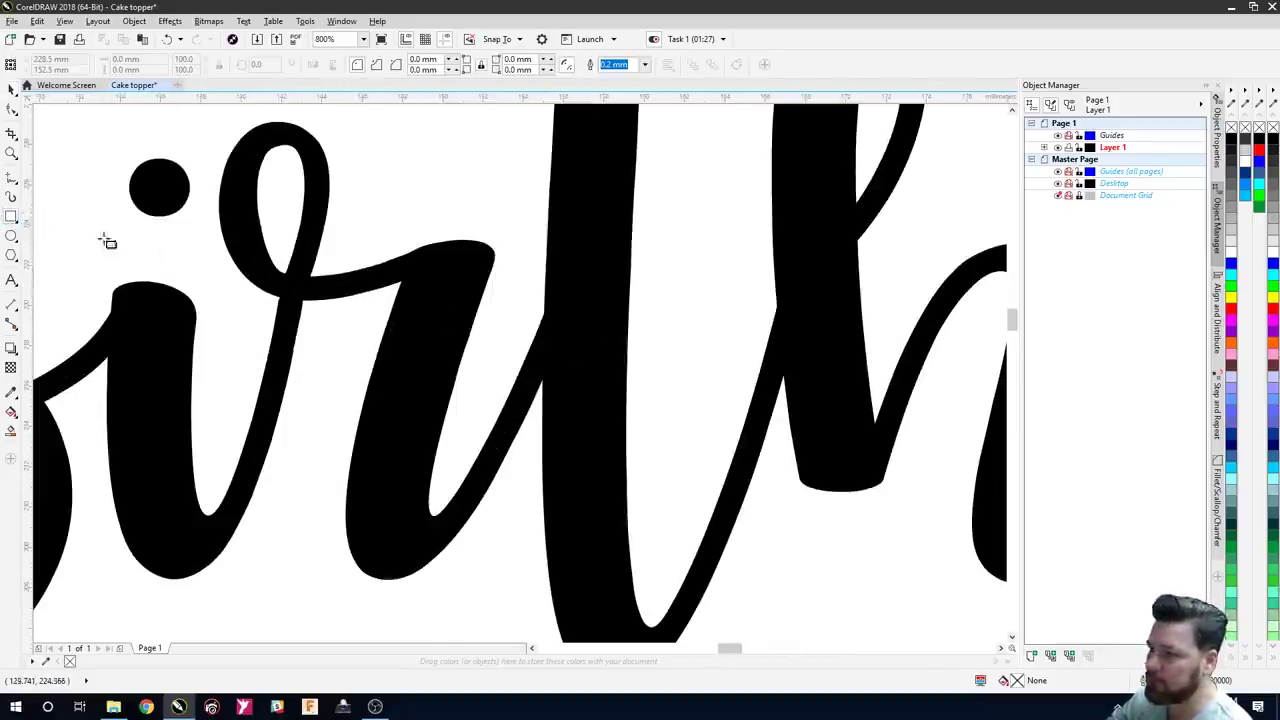
{"action": "scroll", "coordinate": [376, 295], "scroll_direction": "up", "scroll_amount": 2}
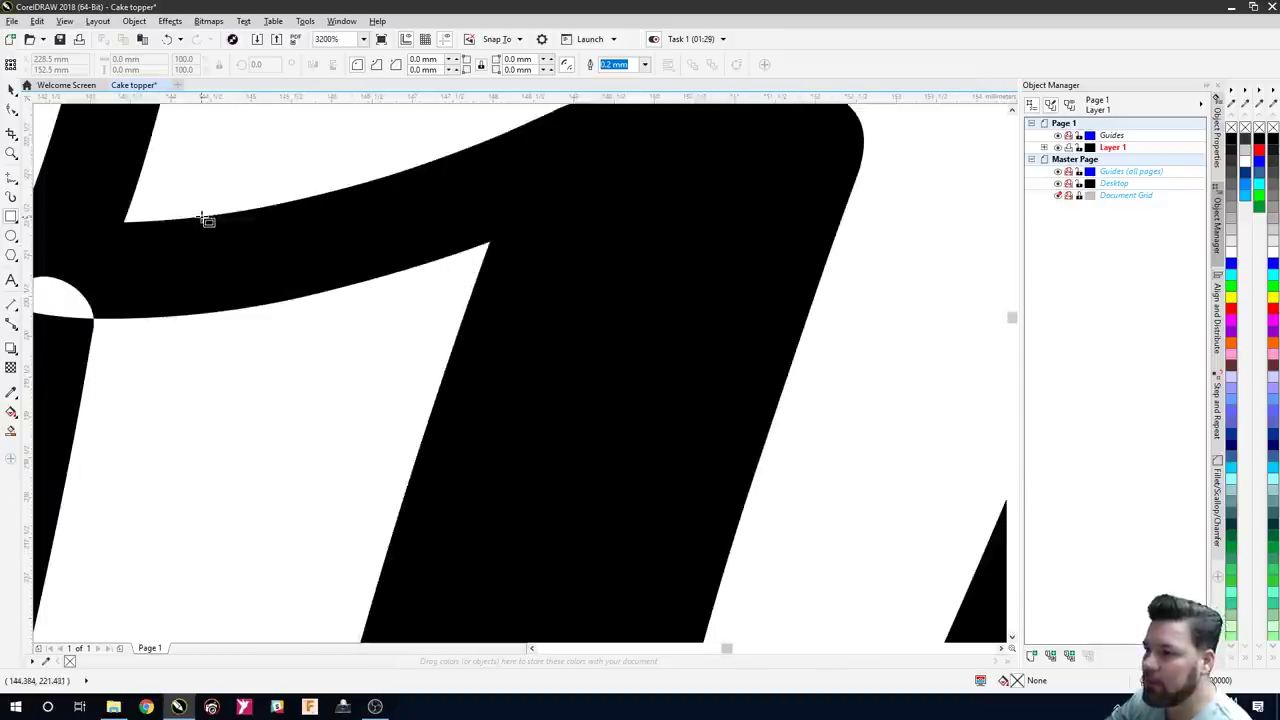
{"action": "left_click_drag", "start_coordinate": [197, 210], "coordinate": [318, 299]}
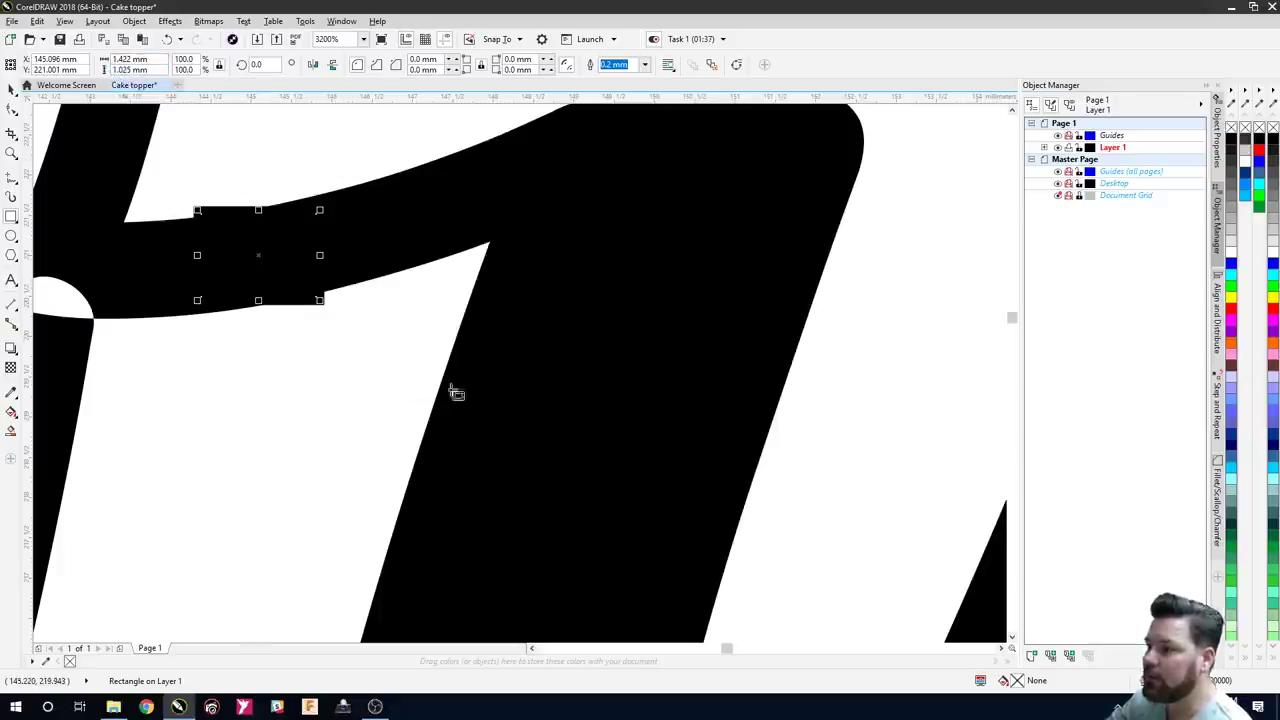
{"action": "scroll", "coordinate": [494, 394], "scroll_direction": "down", "scroll_amount": 2}
{"action": "scroll", "coordinate": [494, 394], "scroll_direction": "down", "scroll_amount": 1}
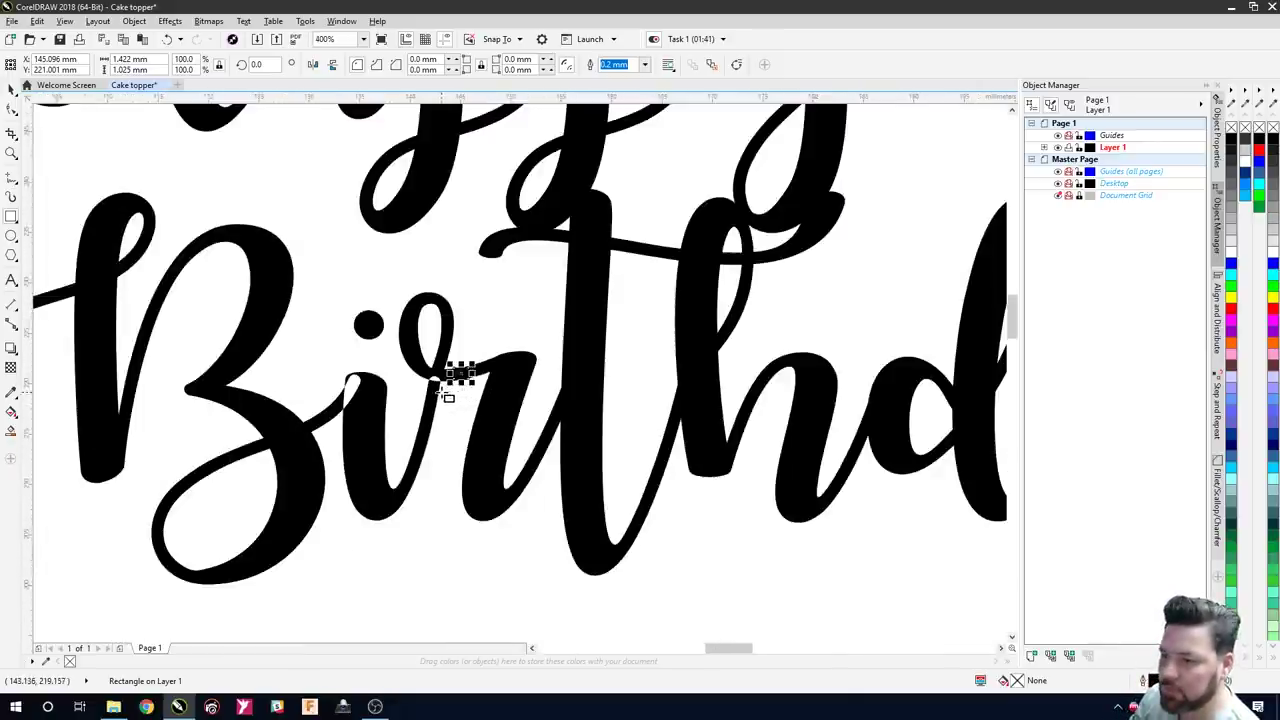
{"action": "key", "text": "ctrl+z"}
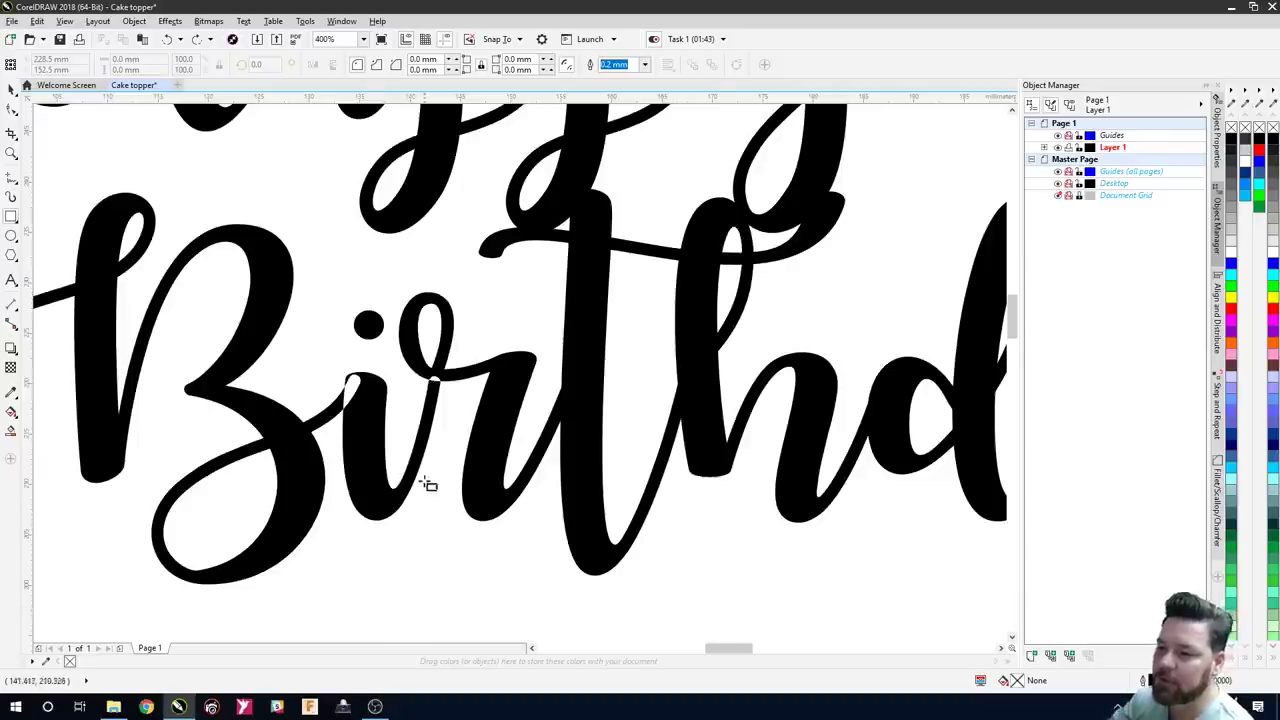
- Apply a one-step outward contour with a 0.525 mm offset to the word Happy
{"action": "scroll", "coordinate": [427, 484], "scroll_direction": "down", "scroll_amount": 1}
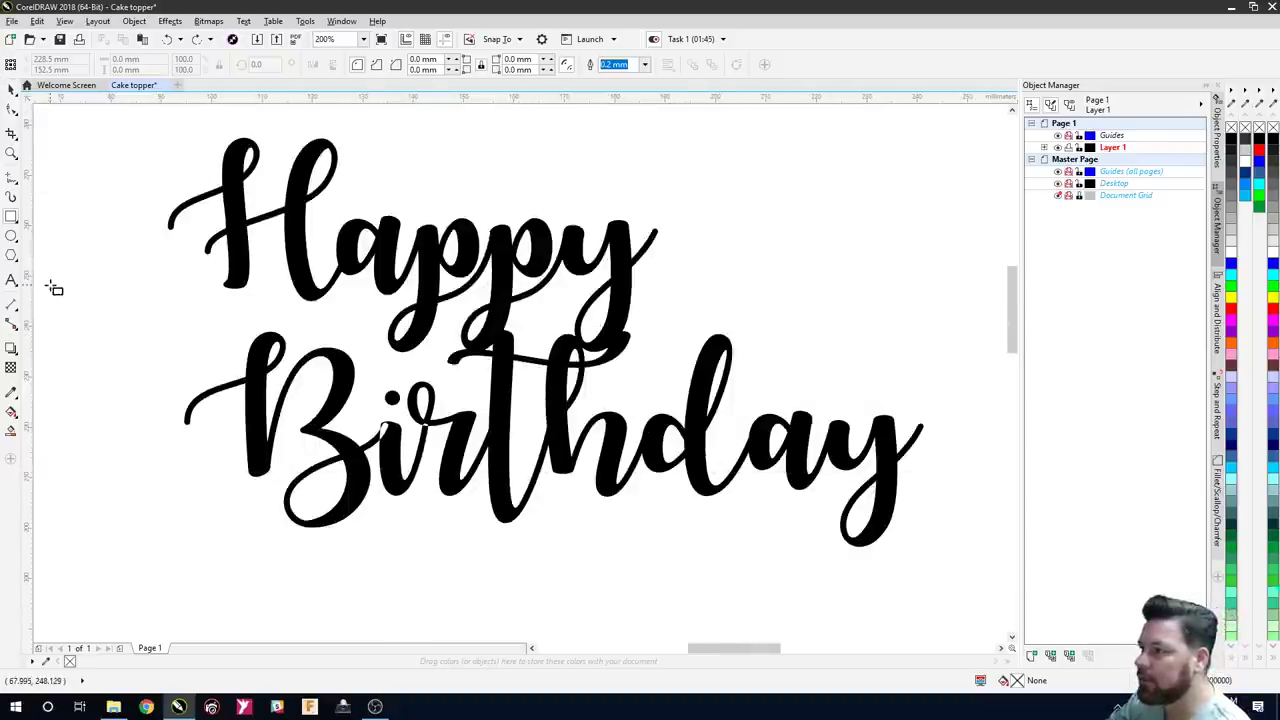
{"action": "left_click", "coordinate": [10, 349]}
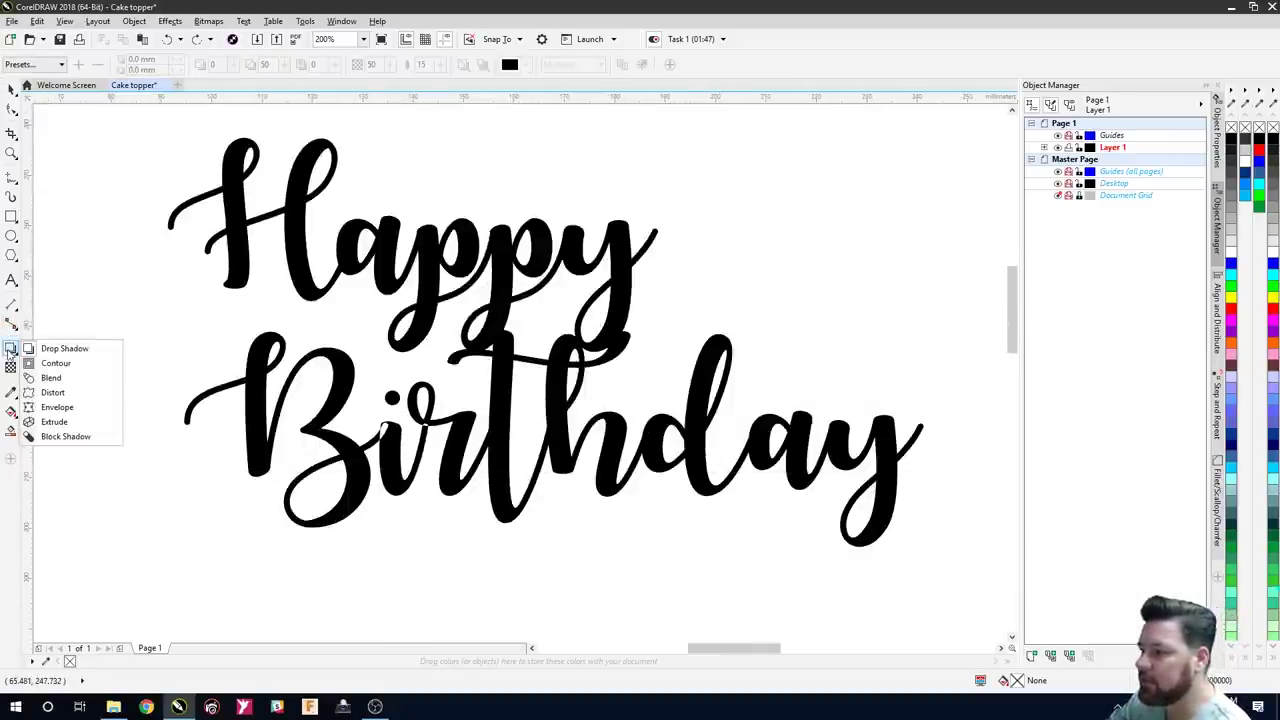
{"action": "left_click", "coordinate": [50, 363]}
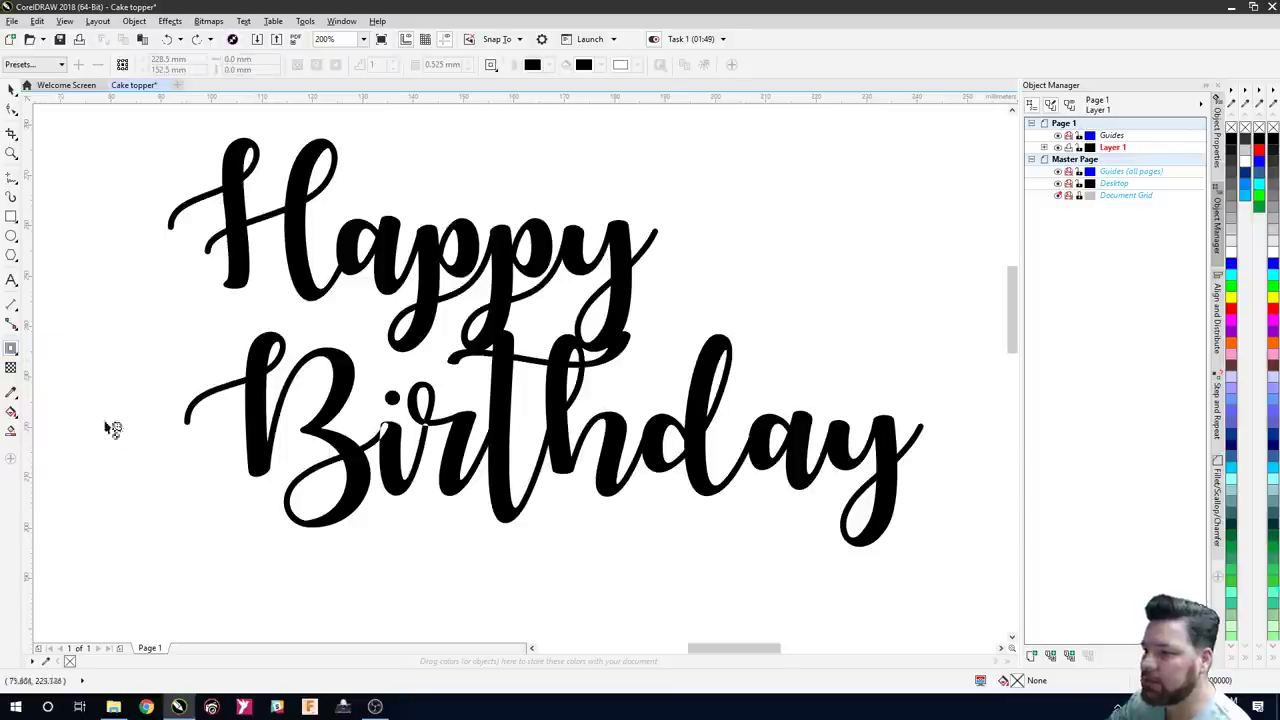
{"action": "left_click", "coordinate": [297, 260]}
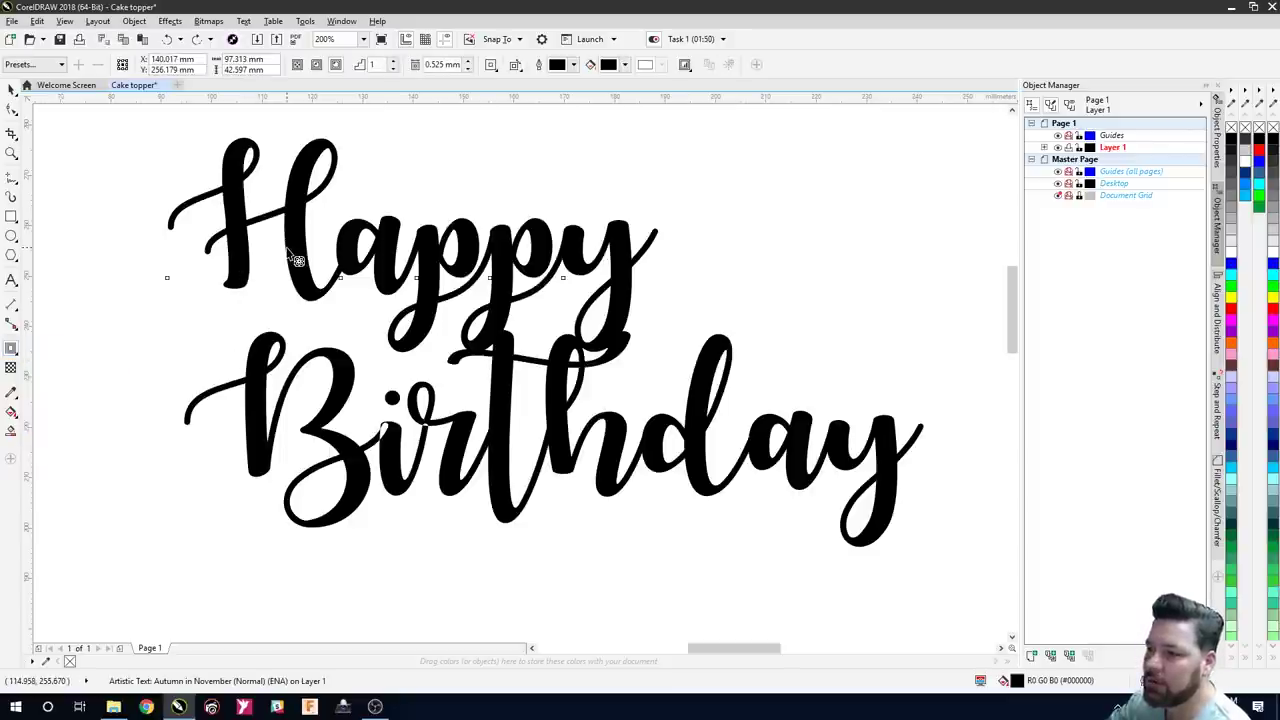
{"action": "left_click", "coordinate": [469, 61]}
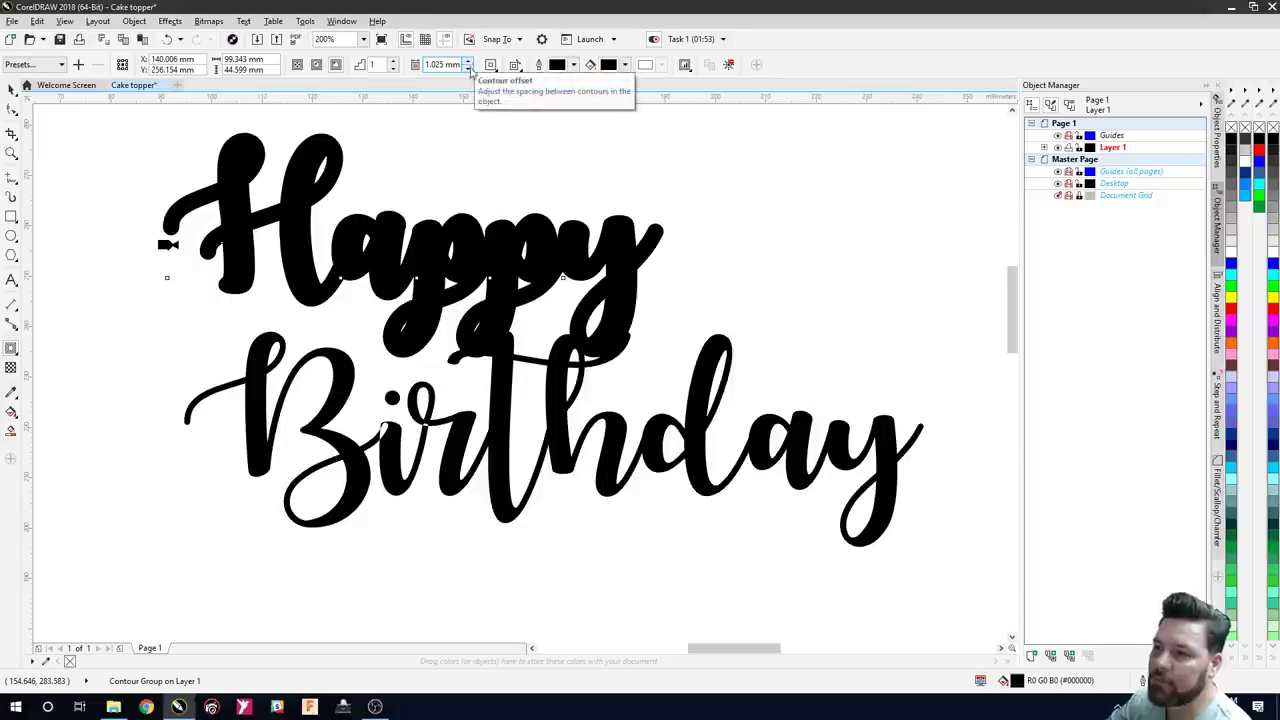
{"action": "left_click", "coordinate": [469, 70]}
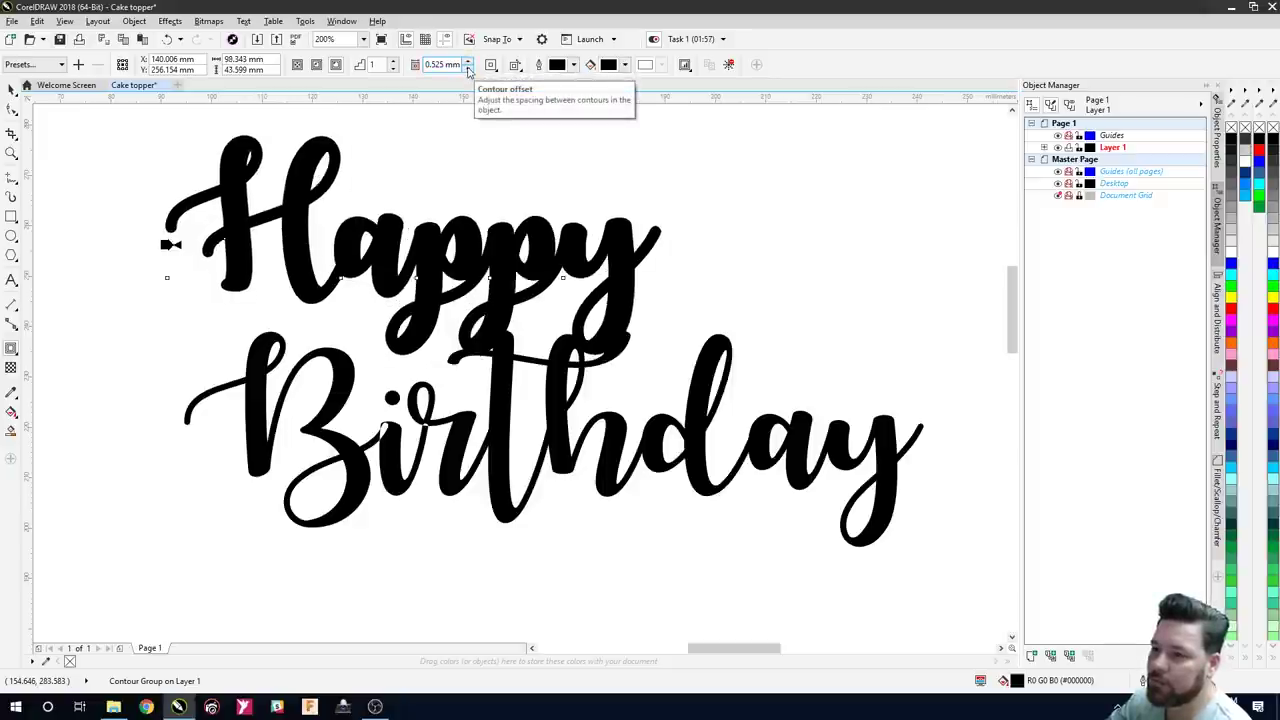
- Apply a one-step outward contour with a 0.525 mm offset to the word Birthday
{"action": "left_click", "coordinate": [339, 378]}
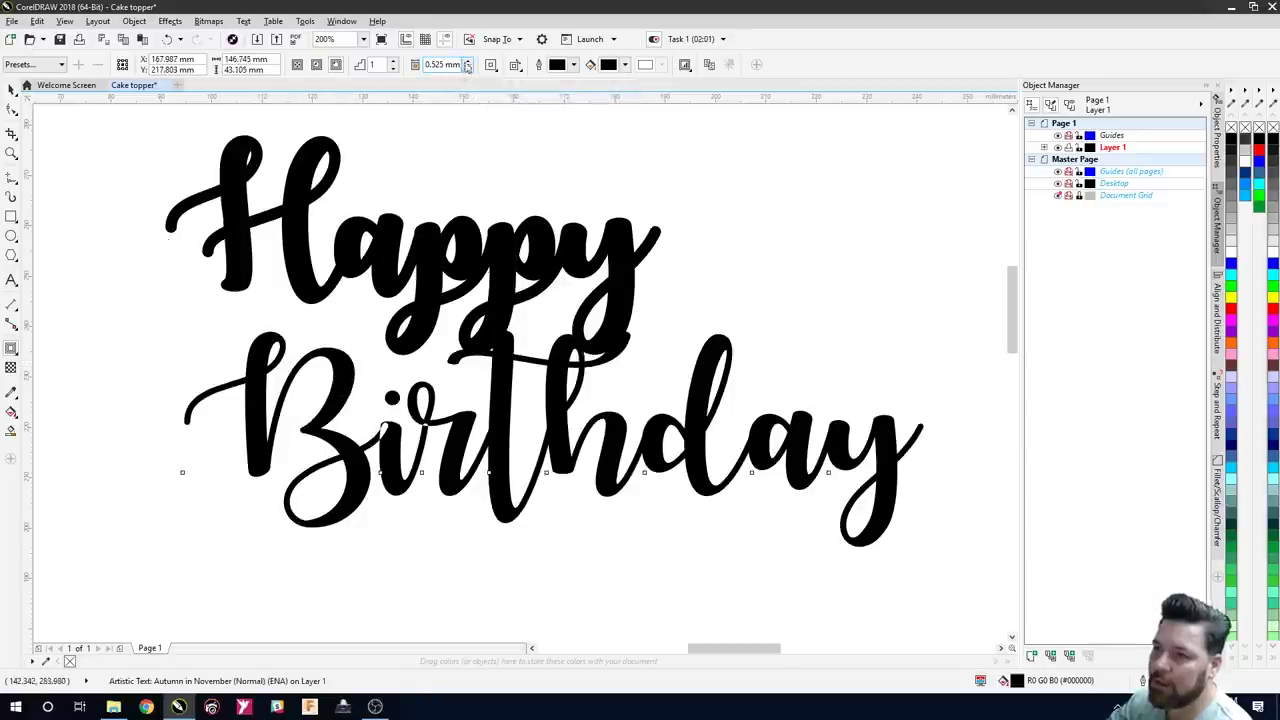
{"action": "left_click", "coordinate": [469, 60]}
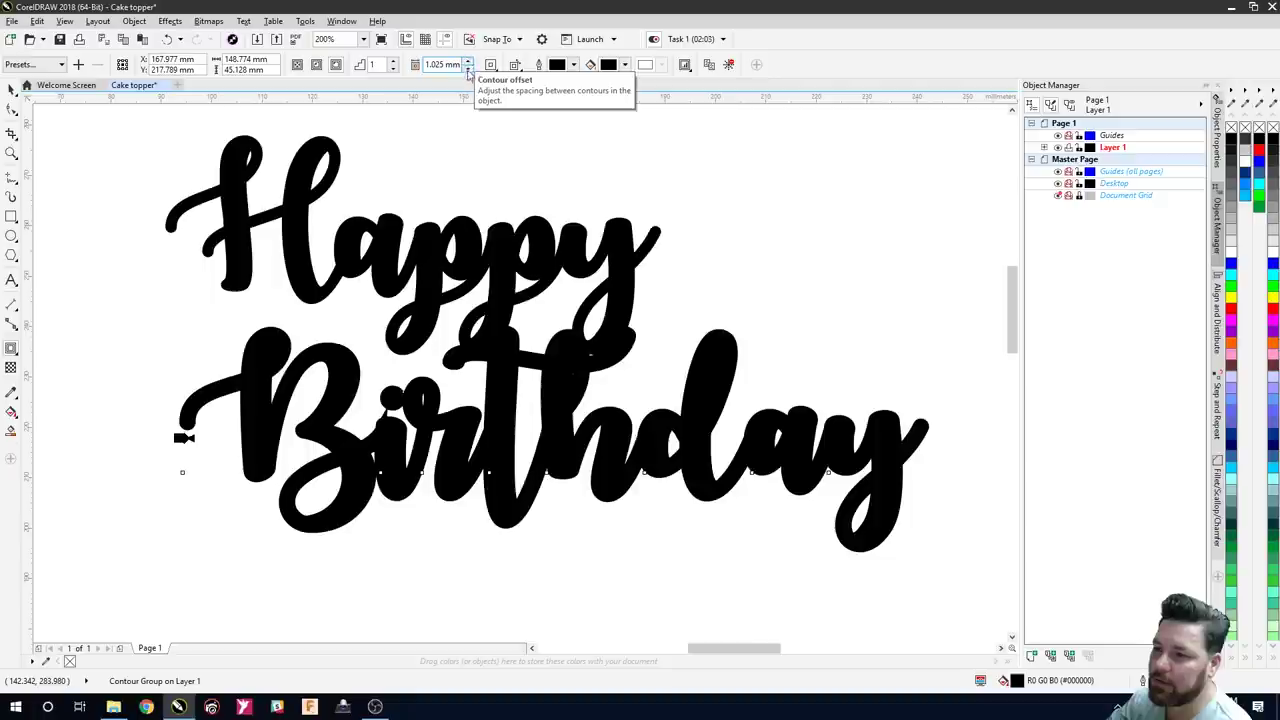
{"action": "left_click", "coordinate": [468, 69]}
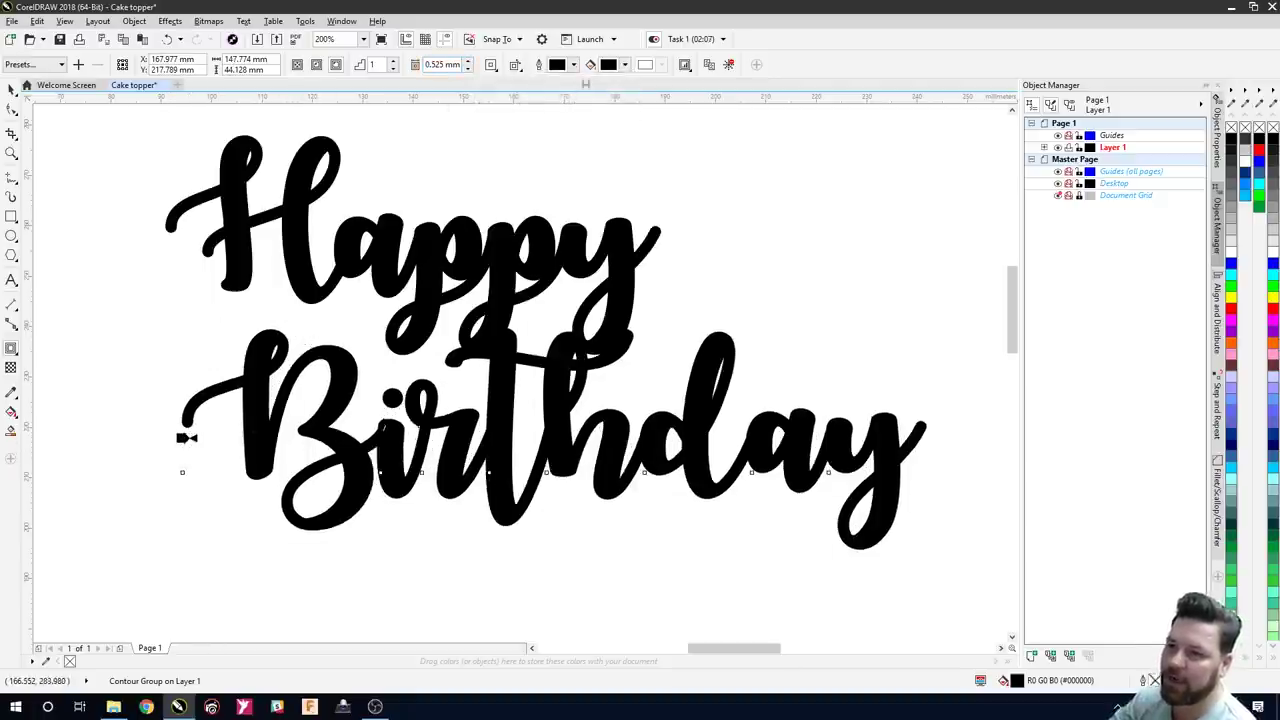
- Change the fill colour of the Birthday contour to red #E04343
{"action": "left_click", "coordinate": [625, 65]}
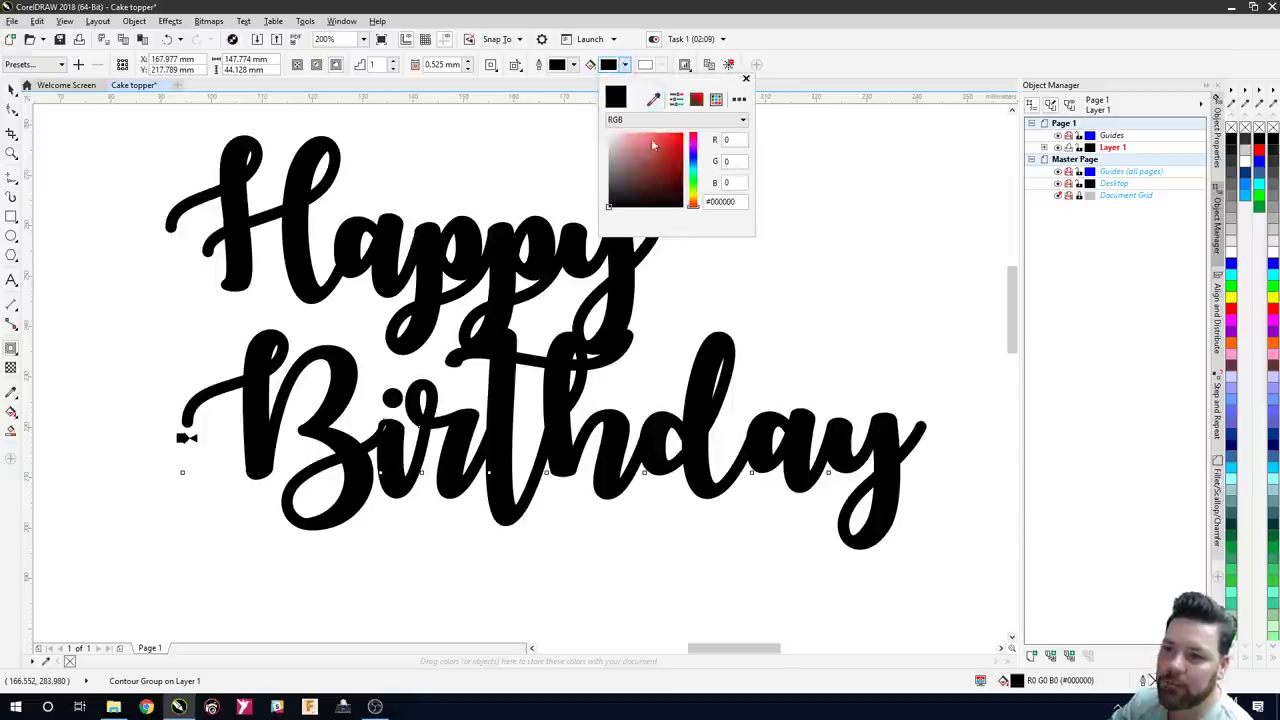
{"action": "left_click_drag", "start_coordinate": [651, 147], "coordinate": [672, 143]}
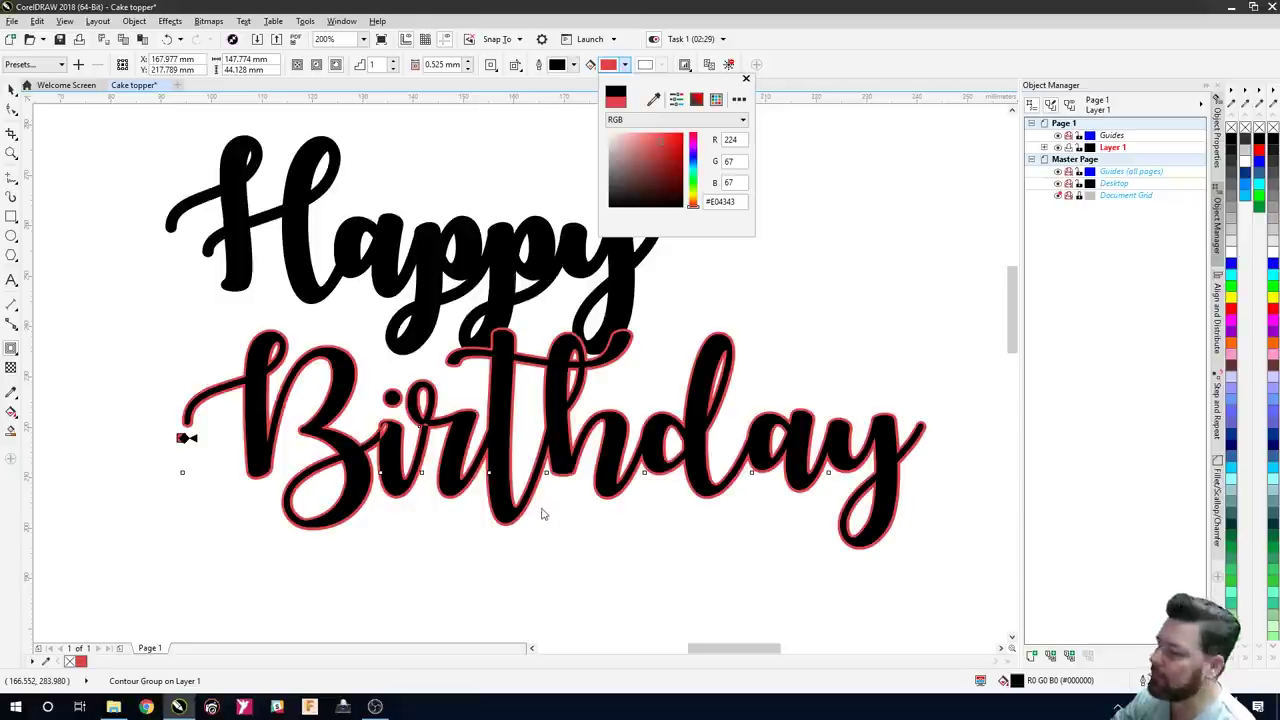
{"action": "left_click", "coordinate": [795, 62]}
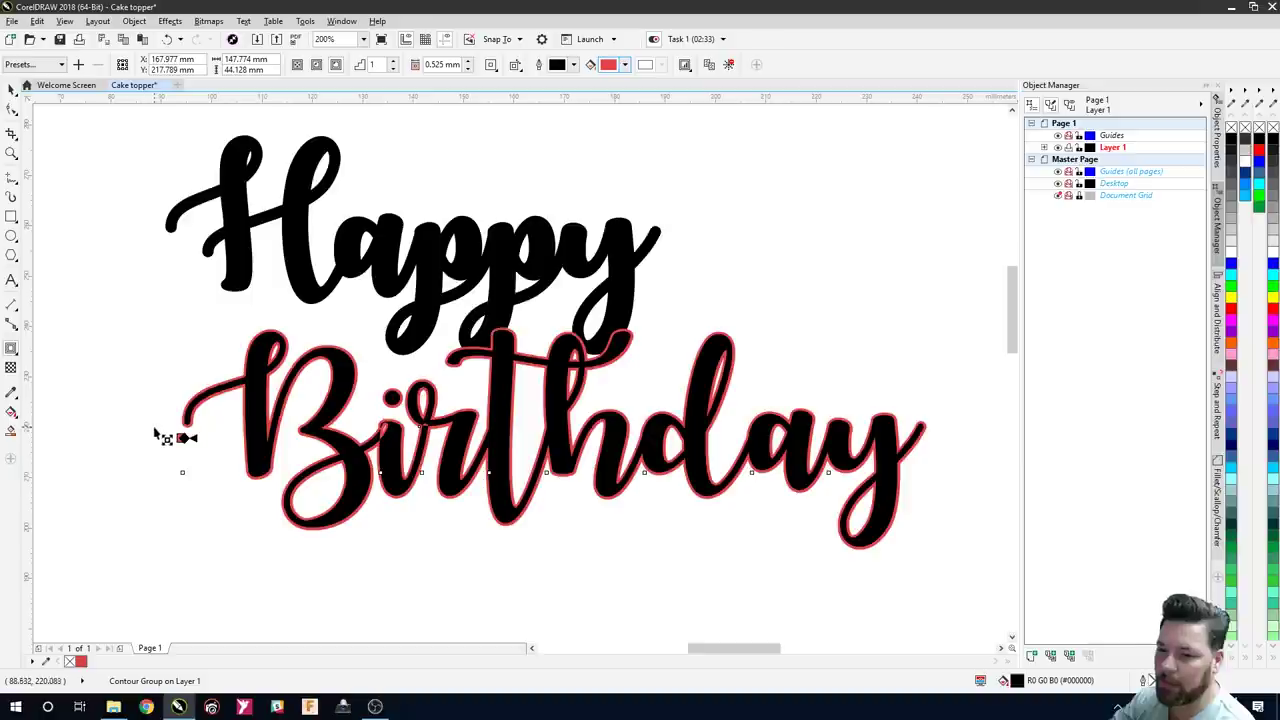
{"action": "left_click", "coordinate": [623, 65]}
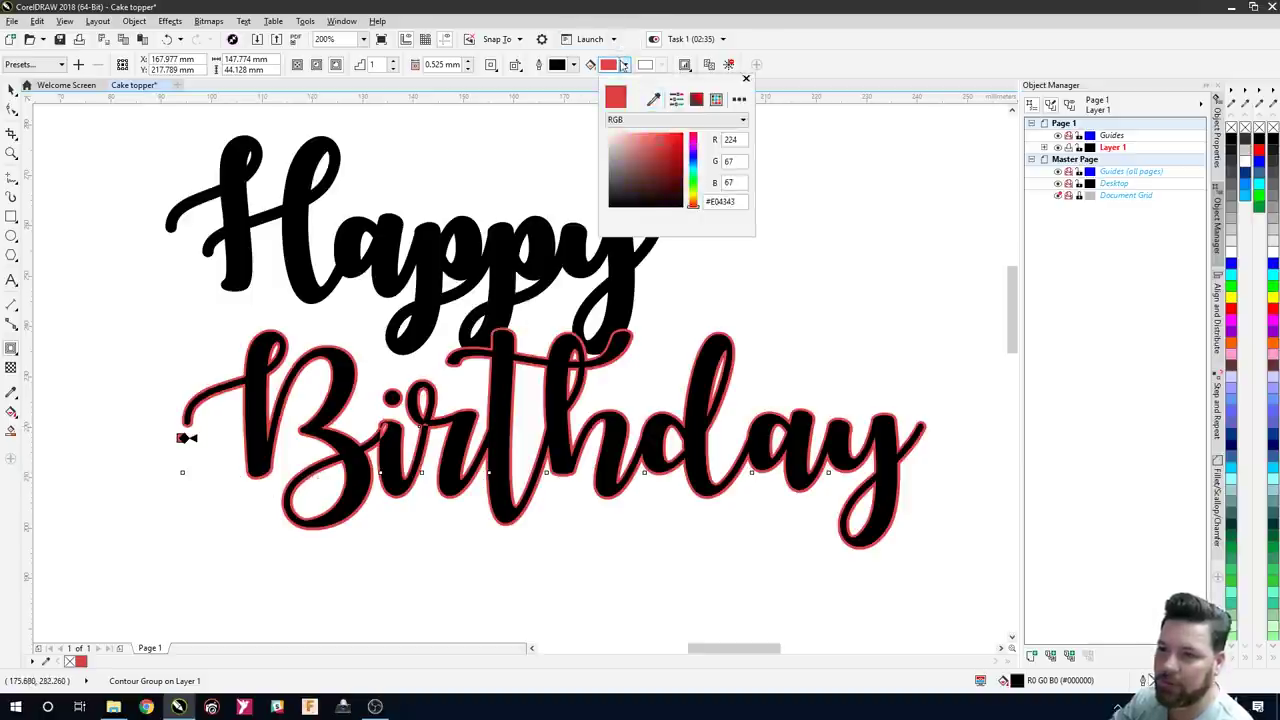
{"action": "left_click", "coordinate": [862, 78]}
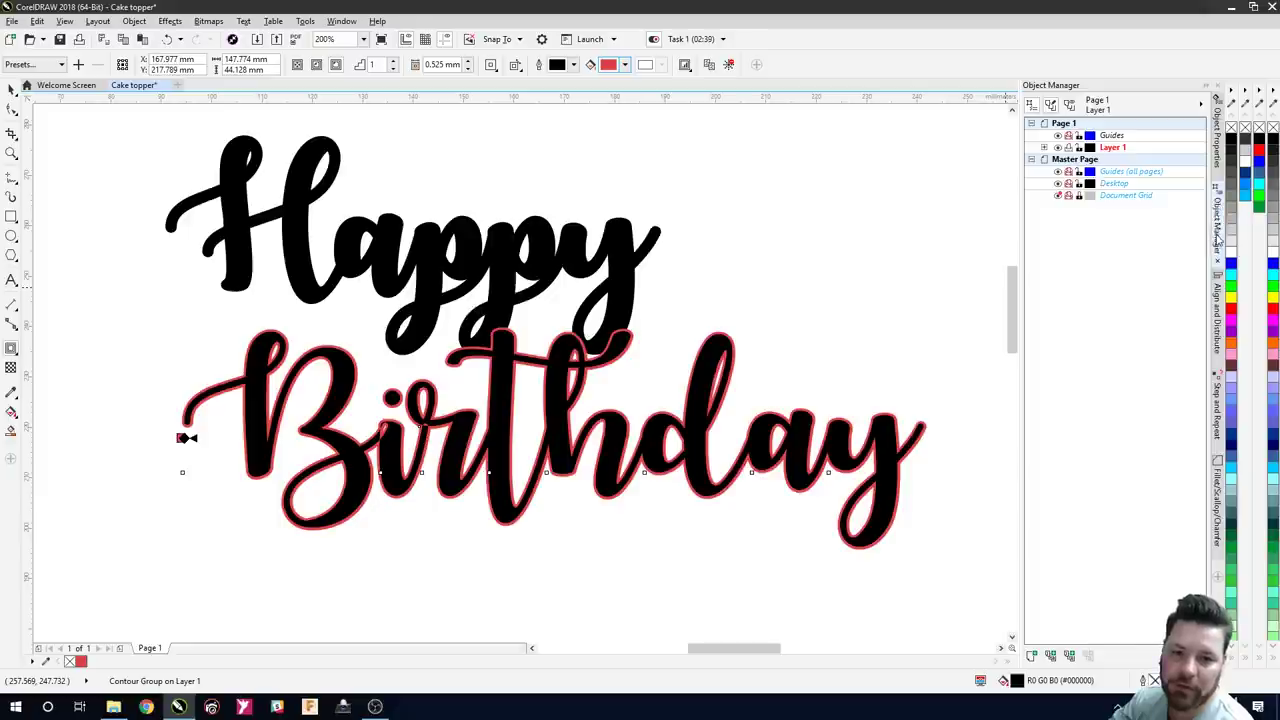
- Break the red contour group apart from the Birthday text
{"action": "left_click", "coordinate": [1044, 148]}
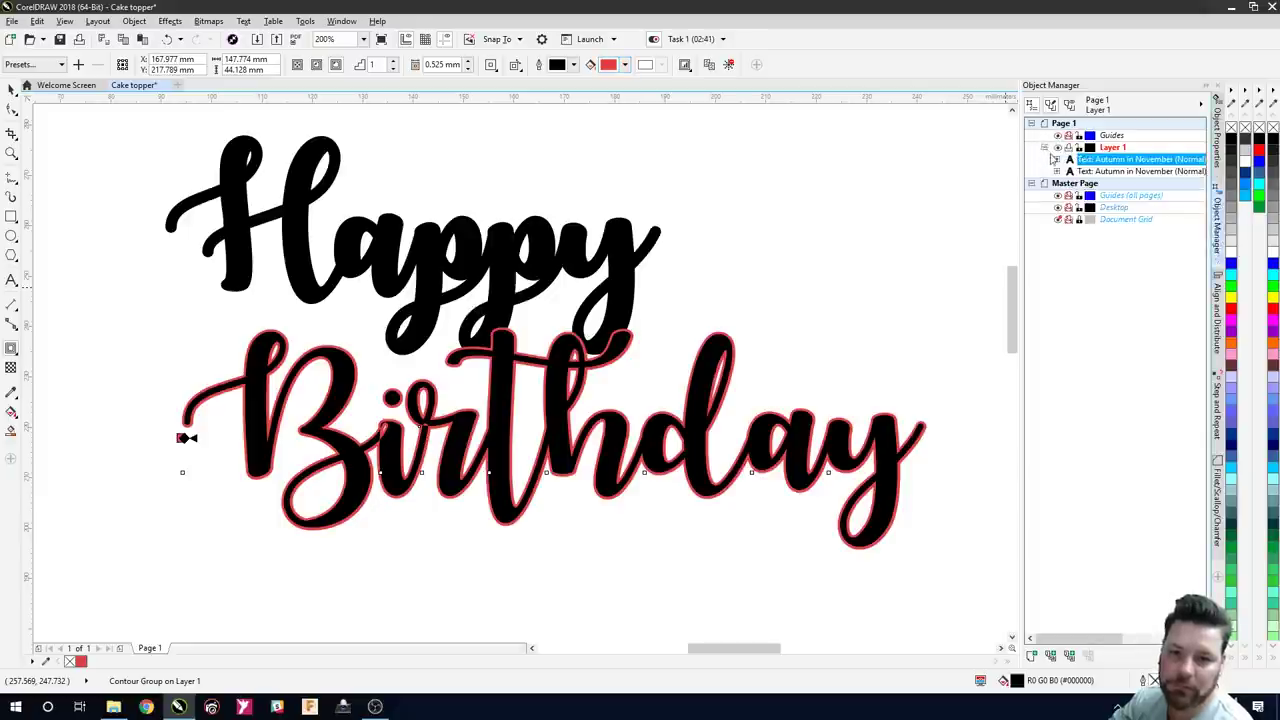
{"action": "left_click", "coordinate": [1057, 160]}
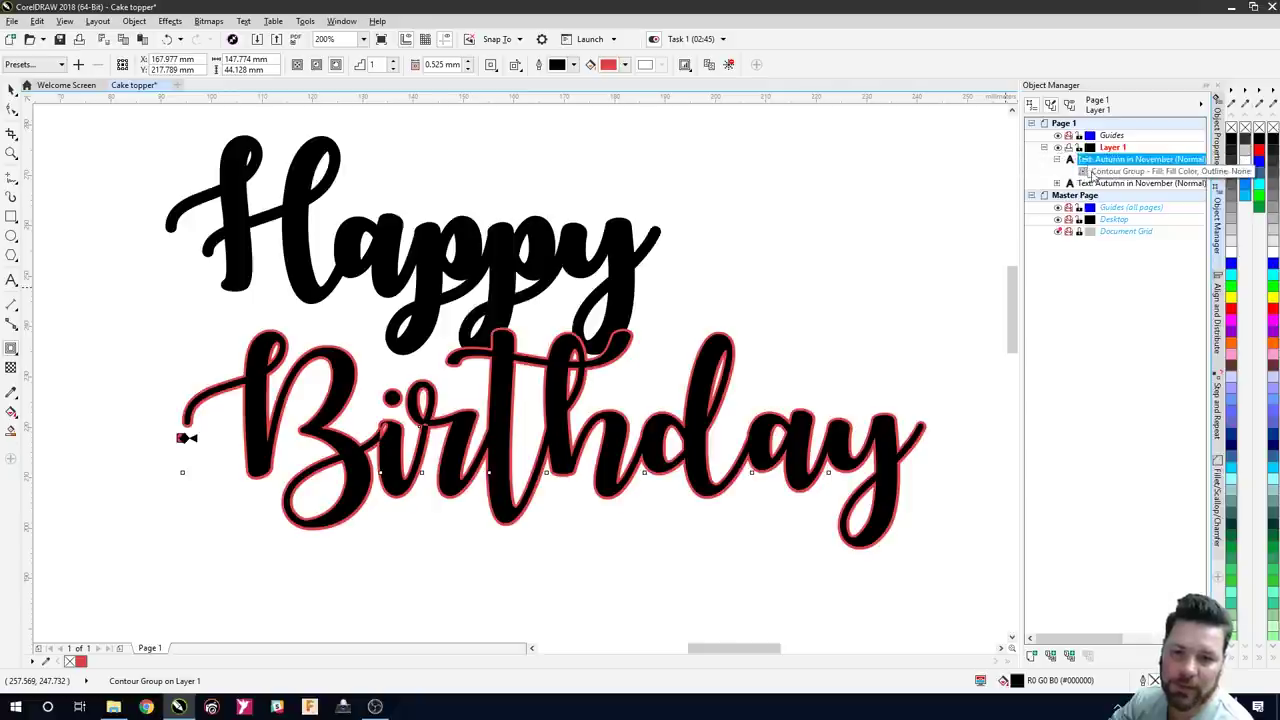
{"action": "right_click", "coordinate": [1116, 173]}
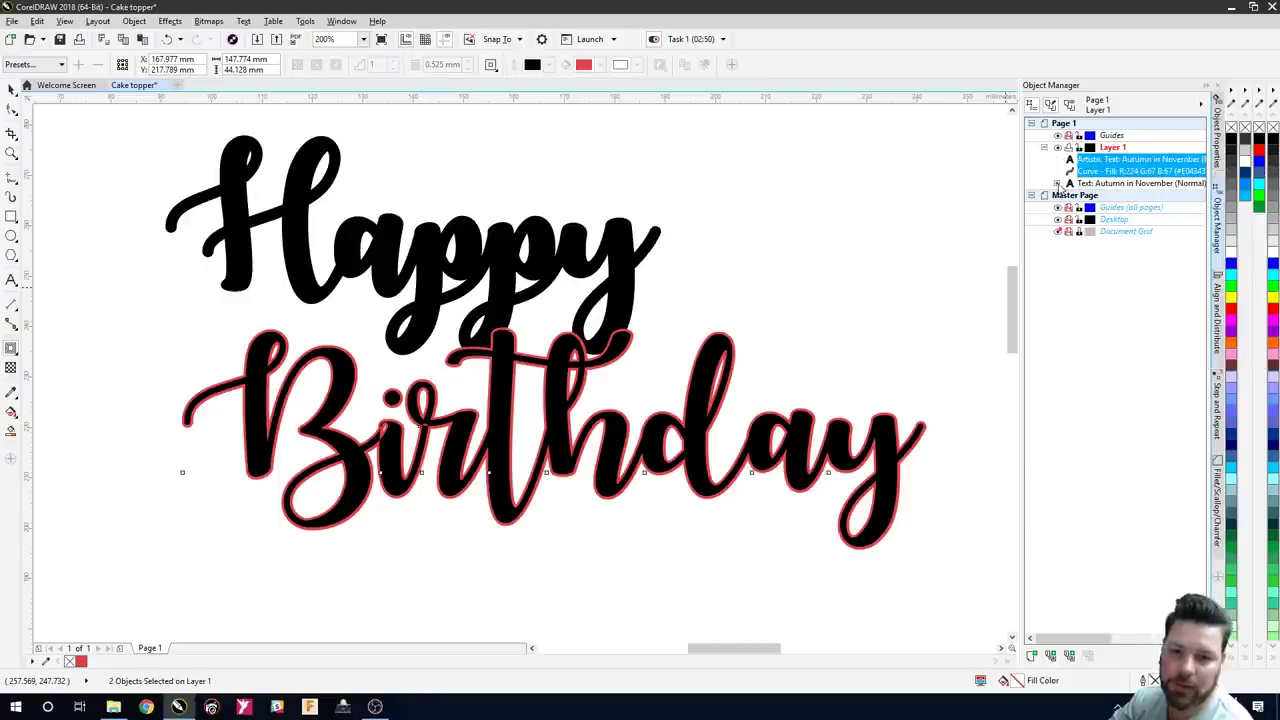
- Break the contour group apart from the Happy text, and delete both original artistic text objects from Layer 1
{"action": "left_click", "coordinate": [1057, 185]}
{"action": "left_click", "coordinate": [1100, 186]}
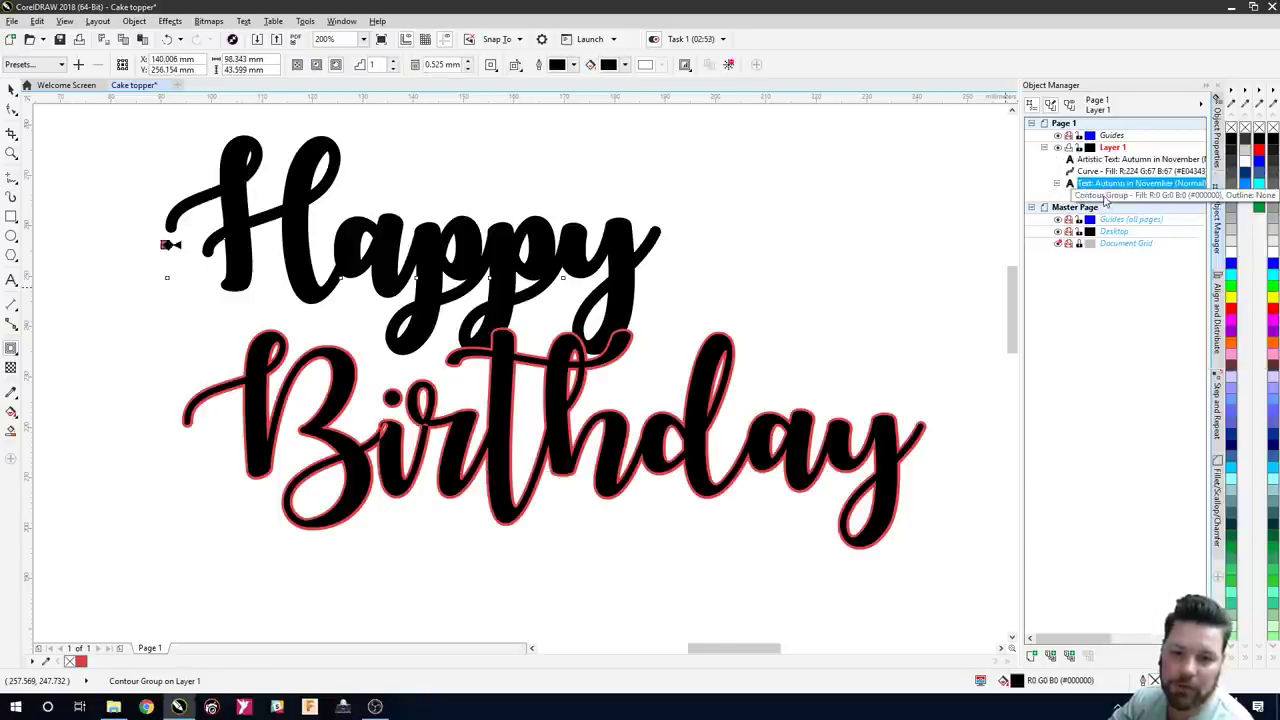
{"action": "right_click", "coordinate": [1104, 198]}
{"action": "left_click", "coordinate": [1133, 219]}
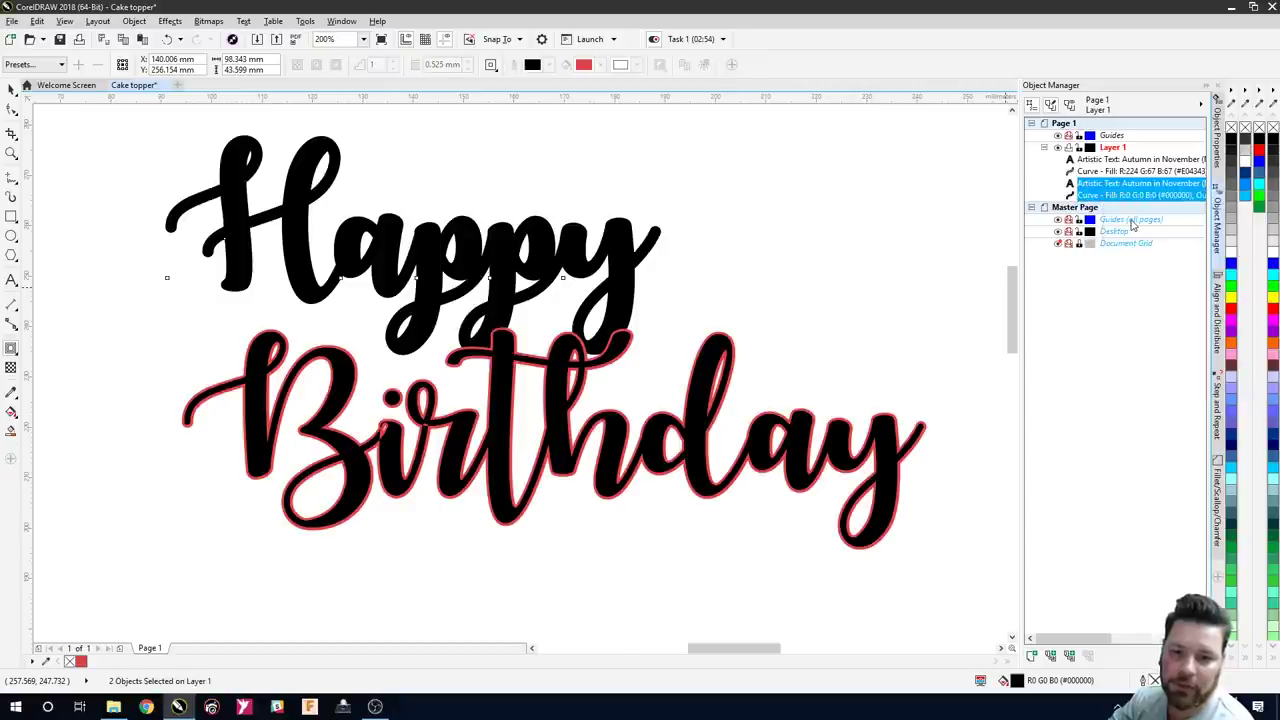
{"action": "left_click", "coordinate": [1092, 186]}
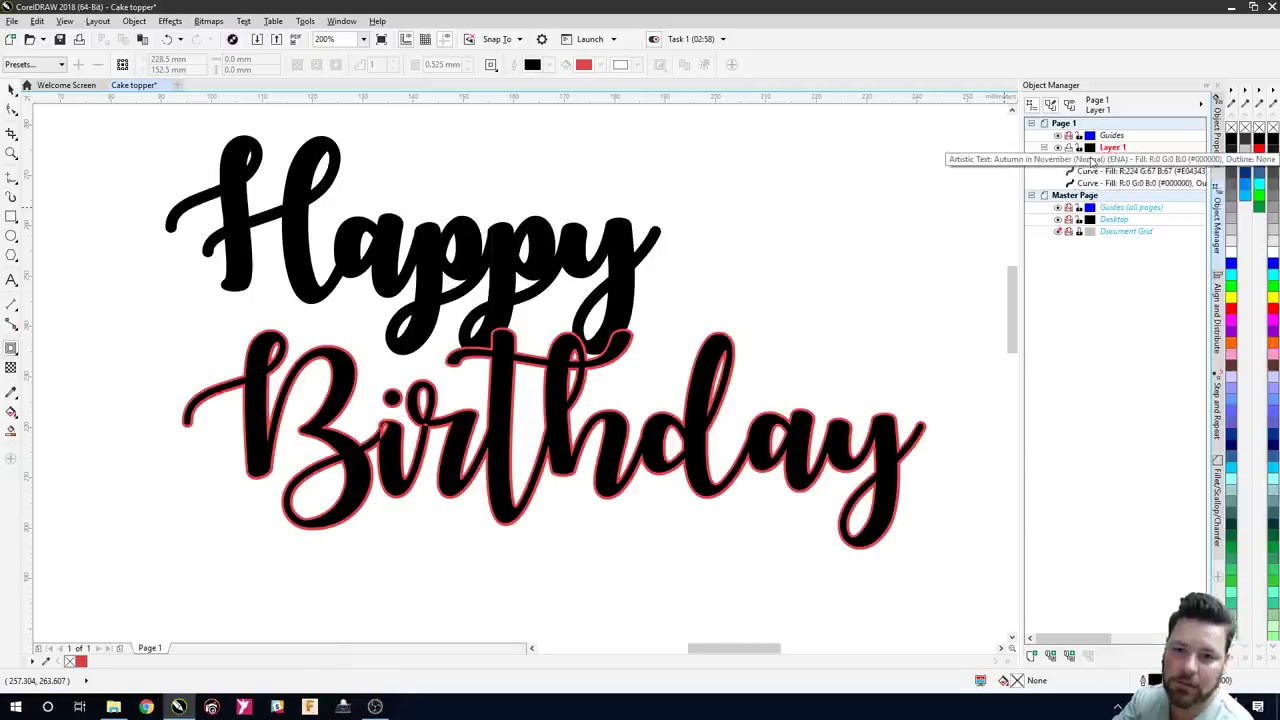
{"action": "key", "text": "Delete"}
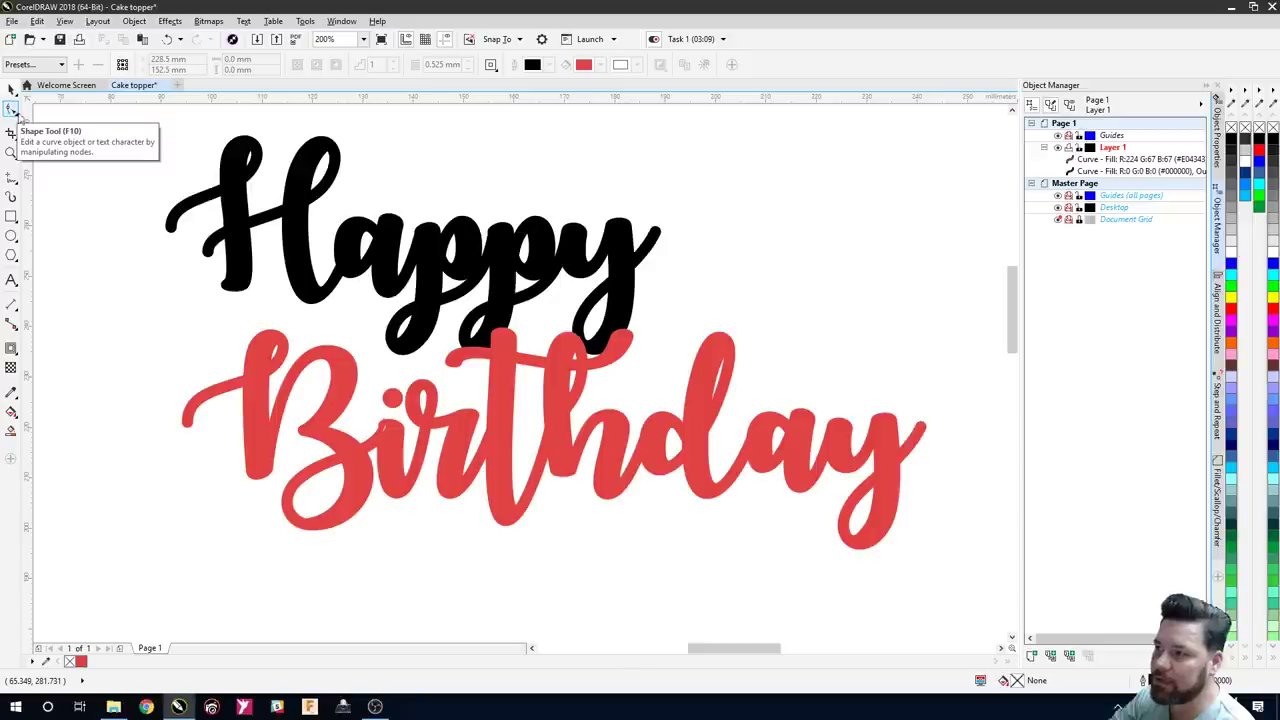
- Delete the nodes of the small stray subpath inside the stem of the i in the red Birthday curve
{"action": "left_click", "coordinate": [12, 110]}
{"action": "left_click", "coordinate": [393, 478]}
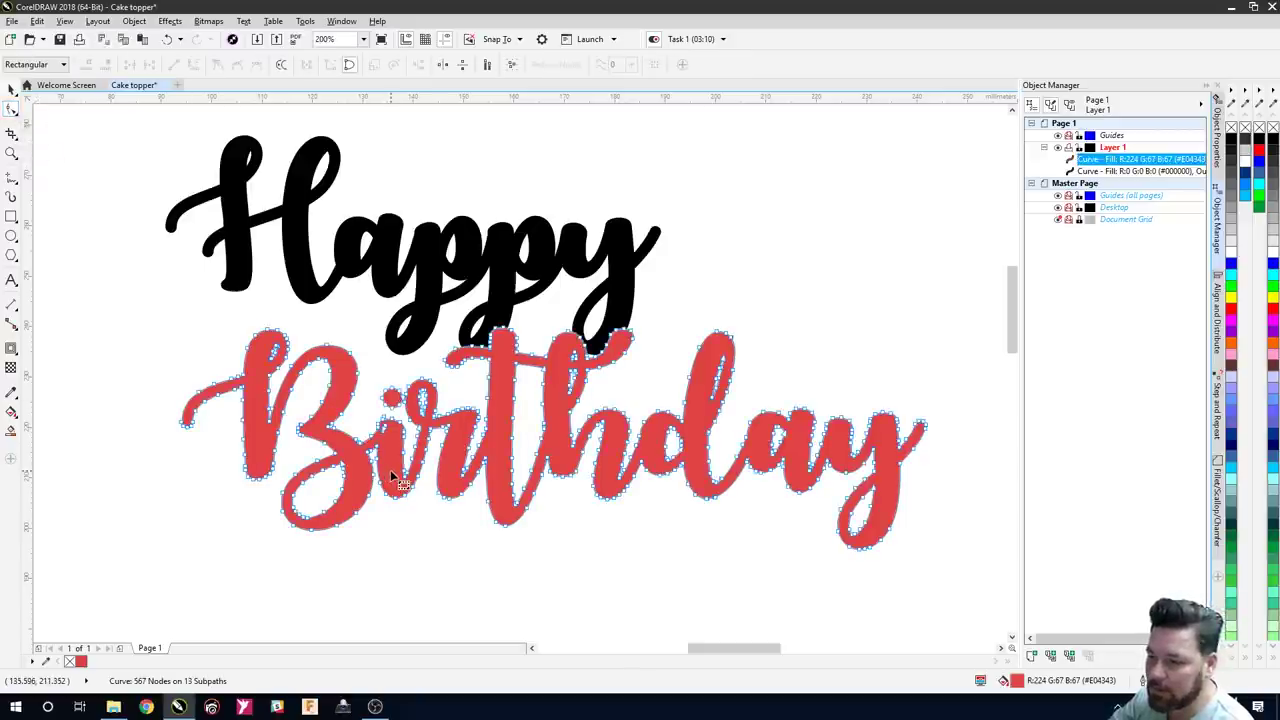
{"action": "scroll", "coordinate": [380, 425], "scroll_direction": "up", "scroll_amount": 4}
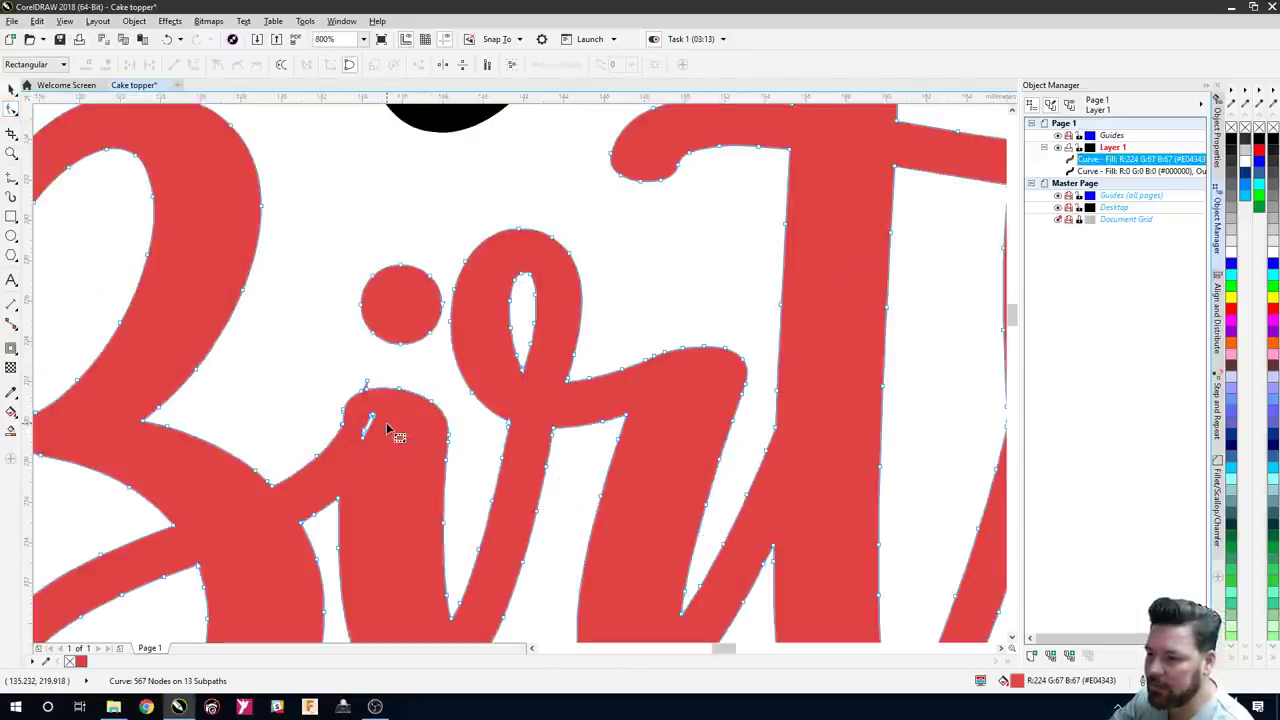
{"action": "left_click", "coordinate": [357, 415]}
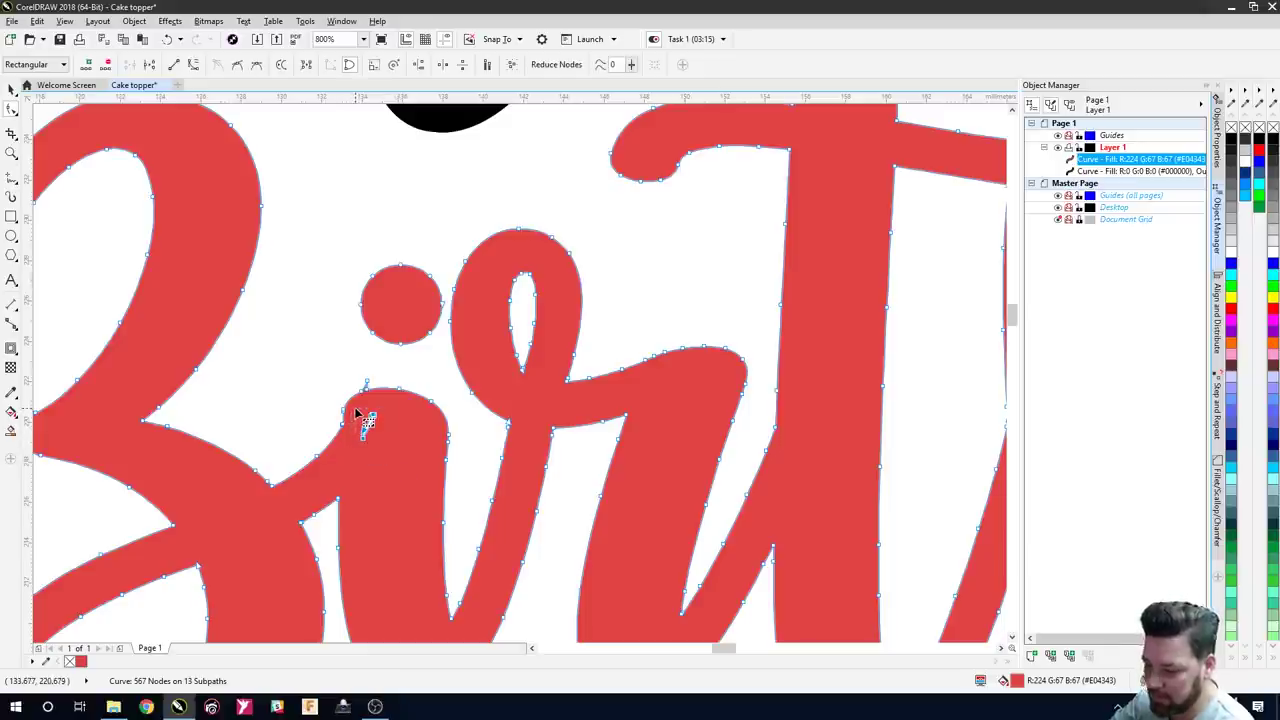
{"action": "key", "text": "Delete"}
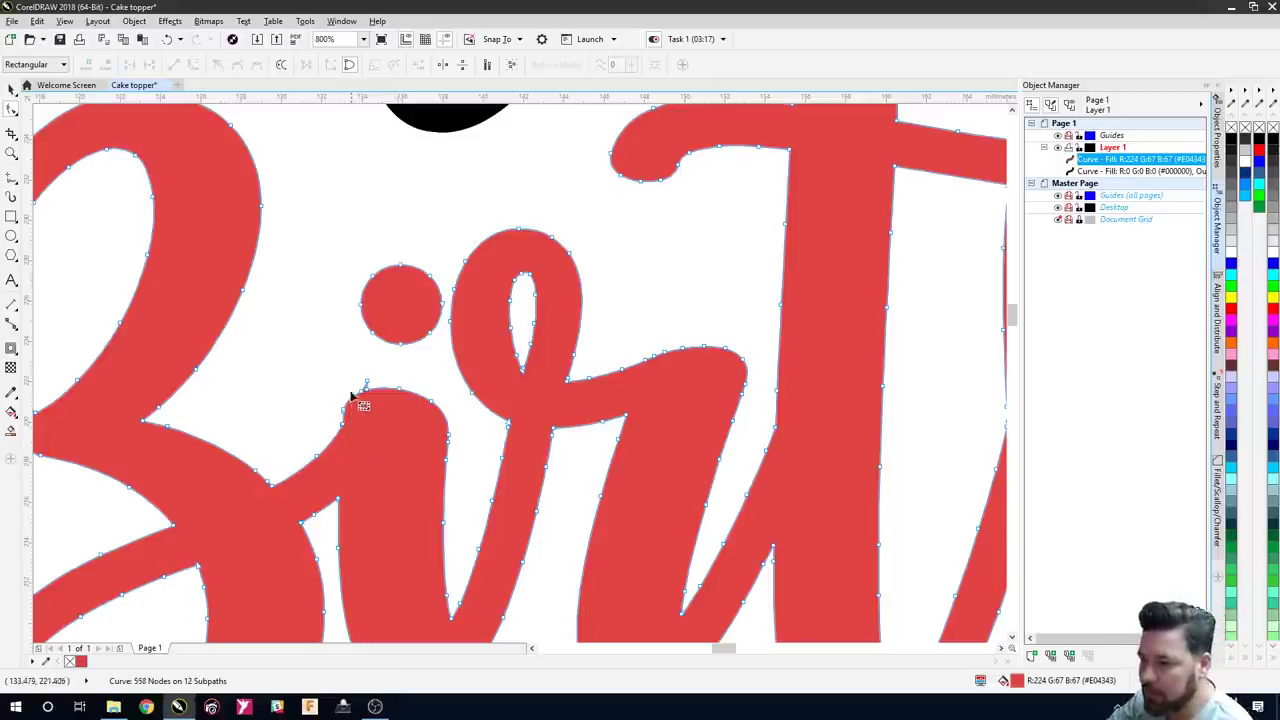
- Delete the tip node of the small spike on top of the i stem in Birthday
{"action": "scroll", "coordinate": [364, 409], "scroll_direction": "up", "scroll_amount": 1}
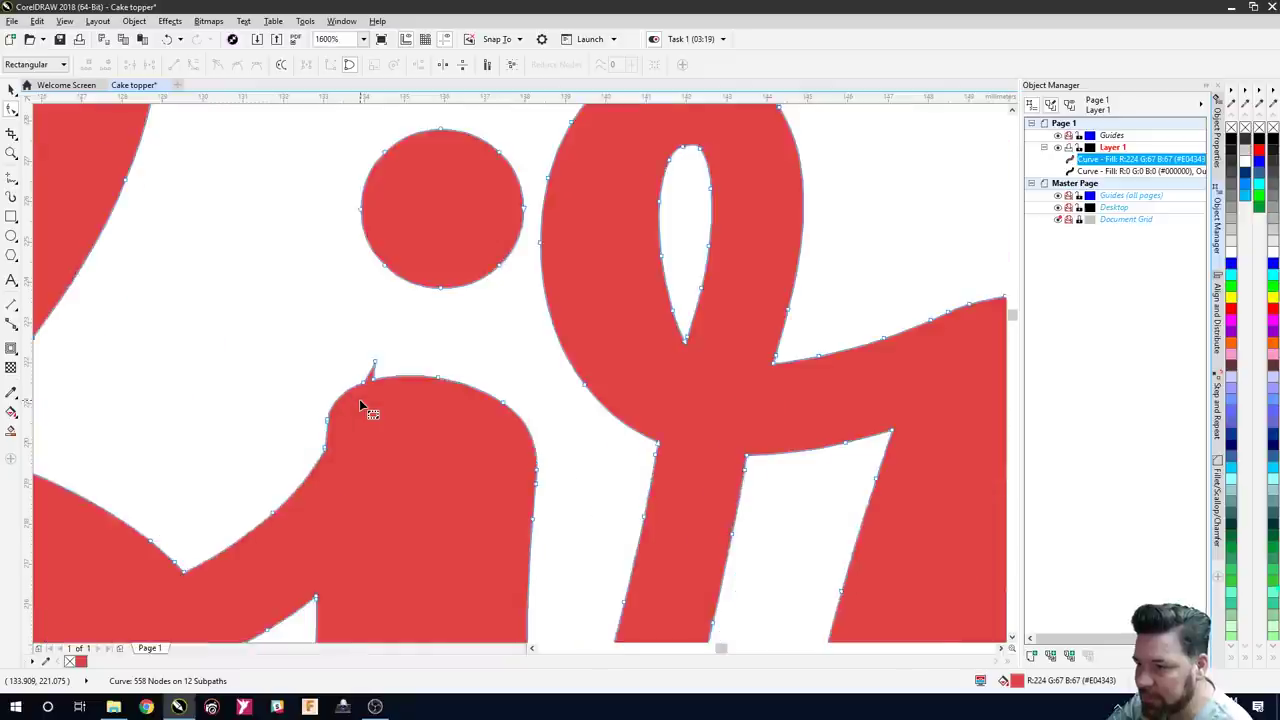
{"action": "left_click", "coordinate": [375, 366]}
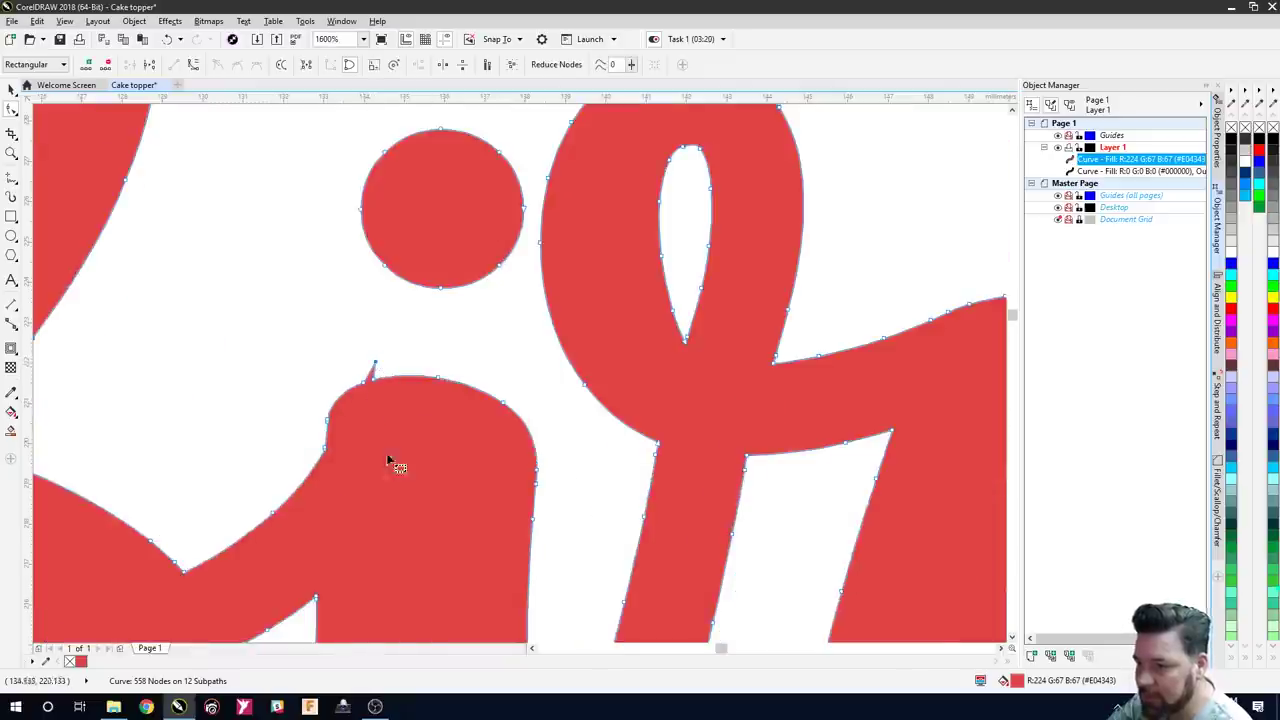
{"action": "key", "text": "Delete"}
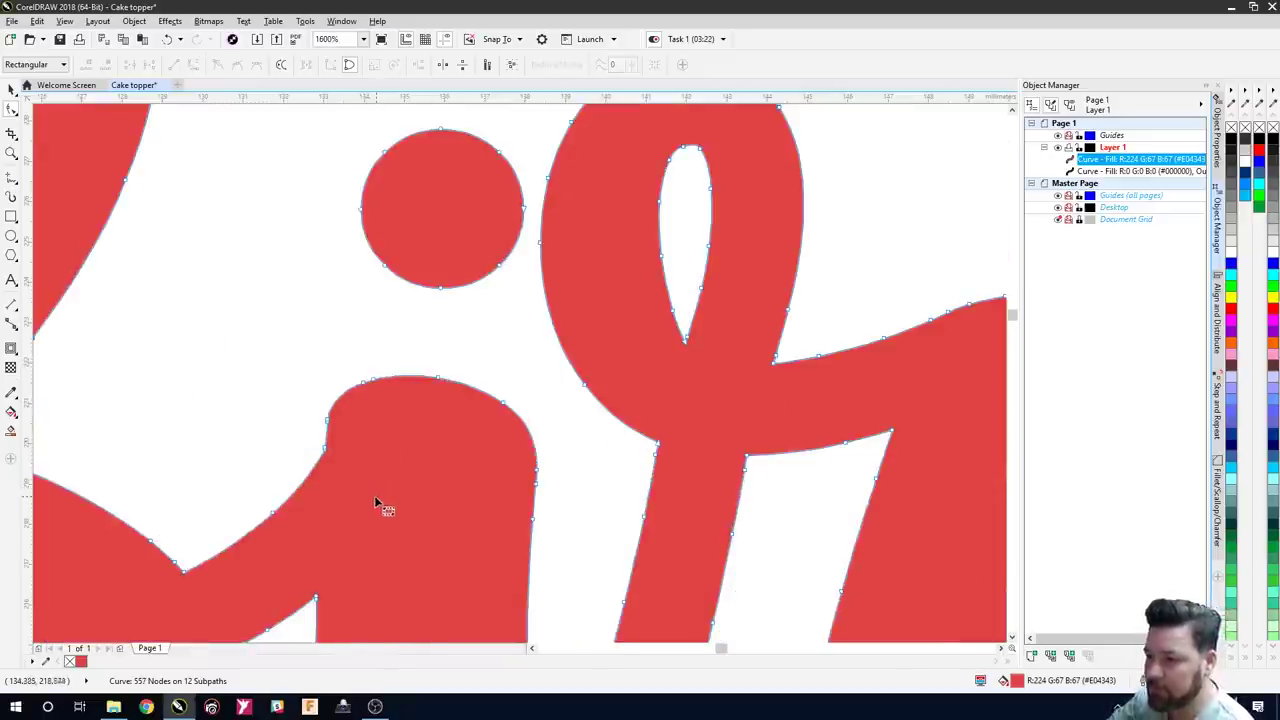
- Move all the nodes of the i's dot down so the dot slightly overlaps the top of the stem
{"action": "scroll", "coordinate": [384, 491], "scroll_direction": "down", "scroll_amount": 1}
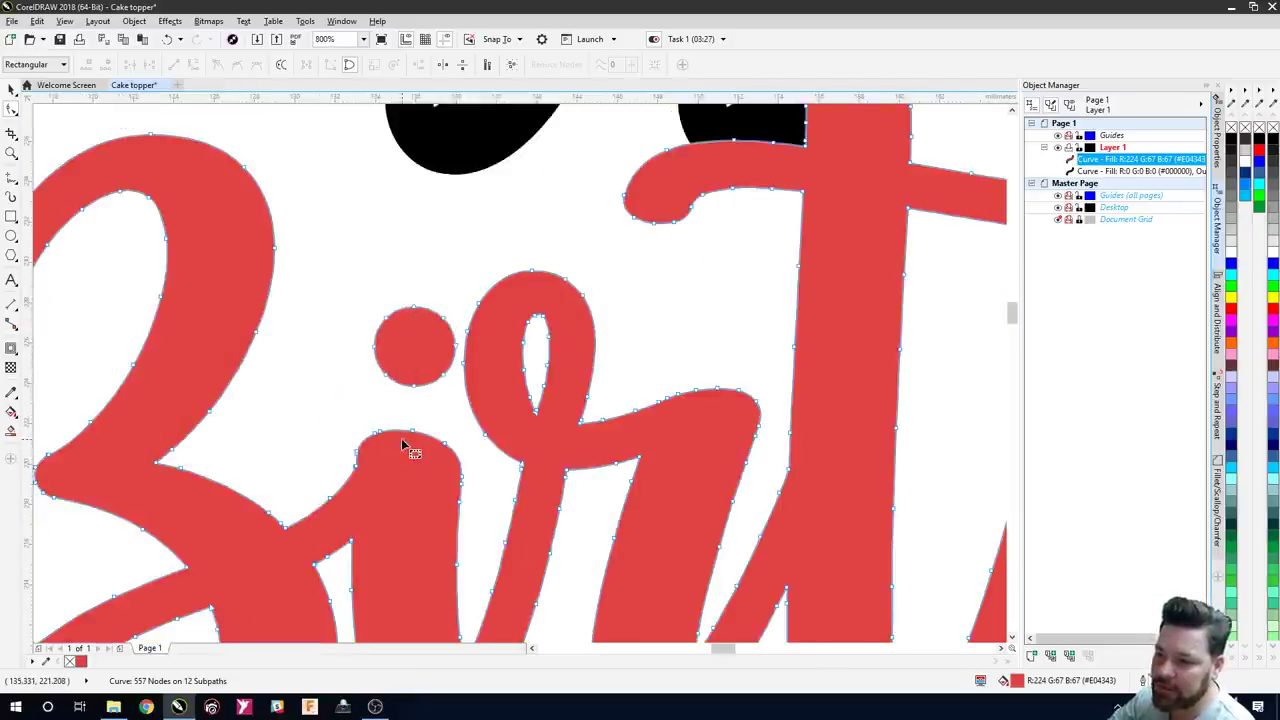
{"action": "left_click_drag", "start_coordinate": [346, 246], "coordinate": [451, 429]}
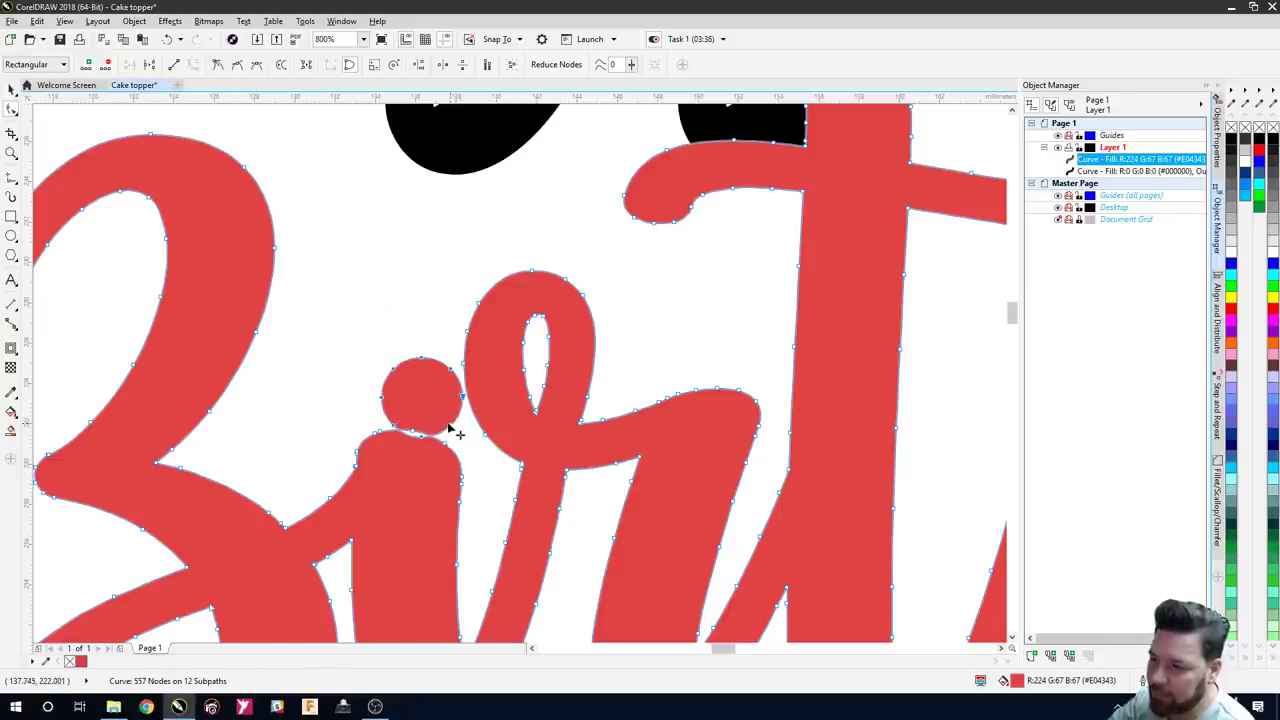
- Add nodes to the dot and stem outlines just outside both points where the two curves cross
{"action": "scroll", "coordinate": [412, 464], "scroll_direction": "up", "scroll_amount": 3}
{"action": "scroll", "coordinate": [437, 409], "scroll_direction": "up", "scroll_amount": 1}
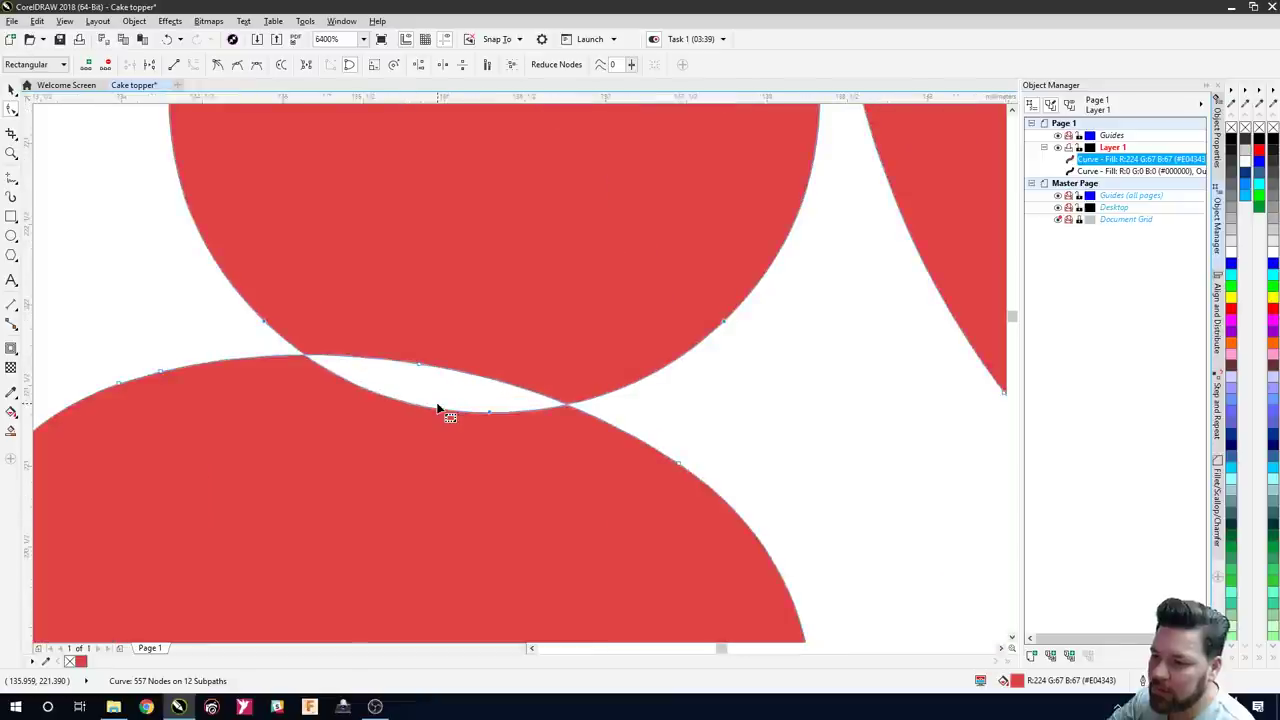
{"action": "left_click", "coordinate": [386, 396]}
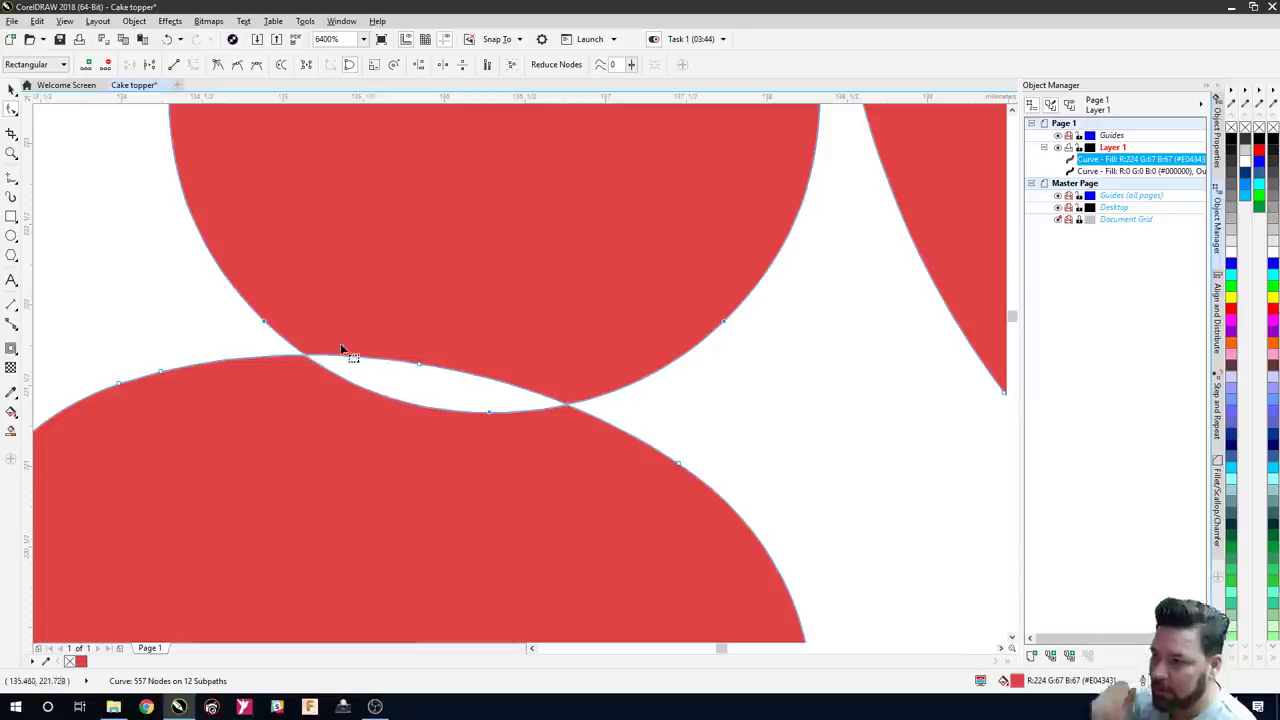
{"action": "double_click", "coordinate": [280, 358]}
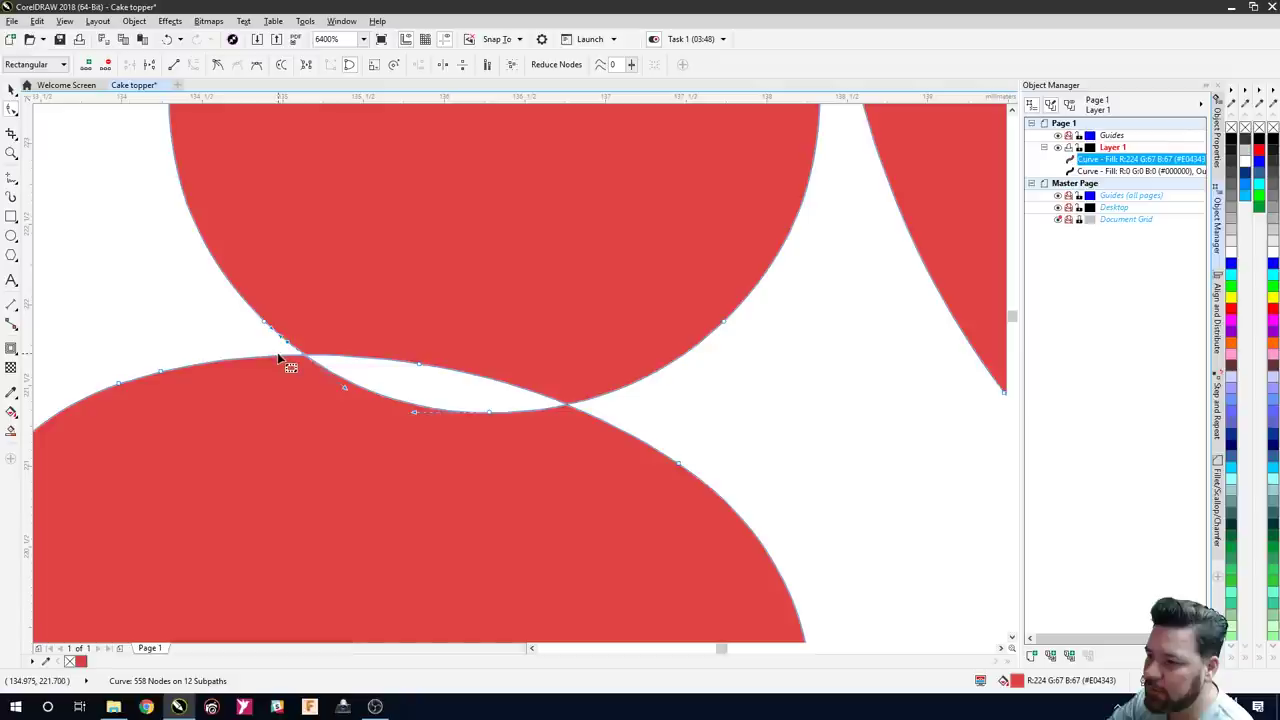
{"action": "double_click", "coordinate": [280, 358]}
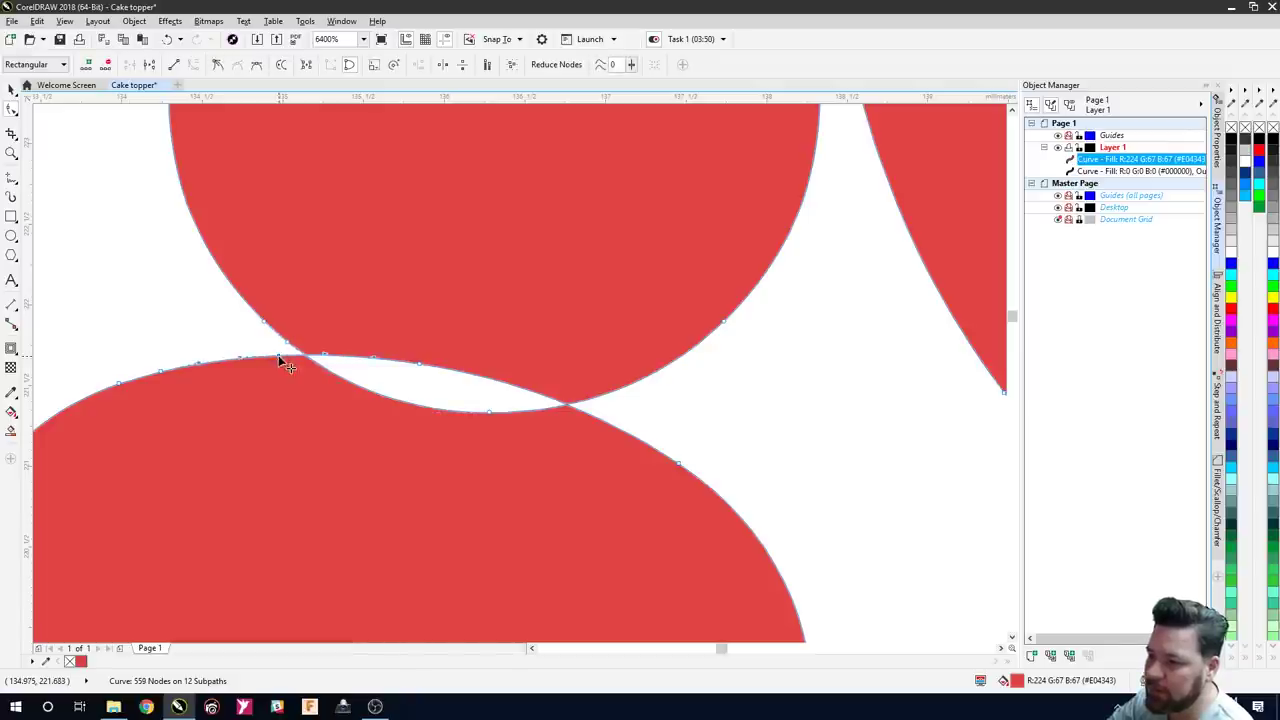
{"action": "double_click", "coordinate": [606, 395]}
{"action": "double_click", "coordinate": [599, 424]}
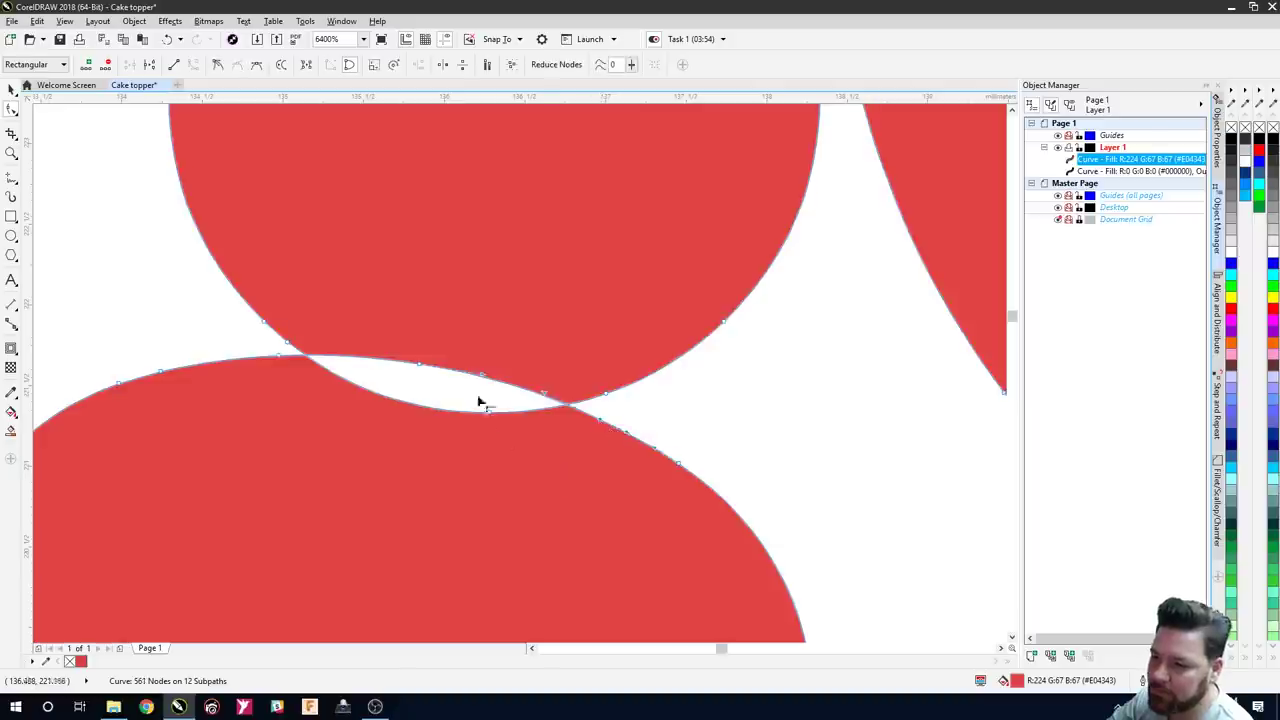
- Delete the crossing curve segments and the two inner nodes in the overlap between the i's dot and stem
{"action": "left_click", "coordinate": [512, 390]}
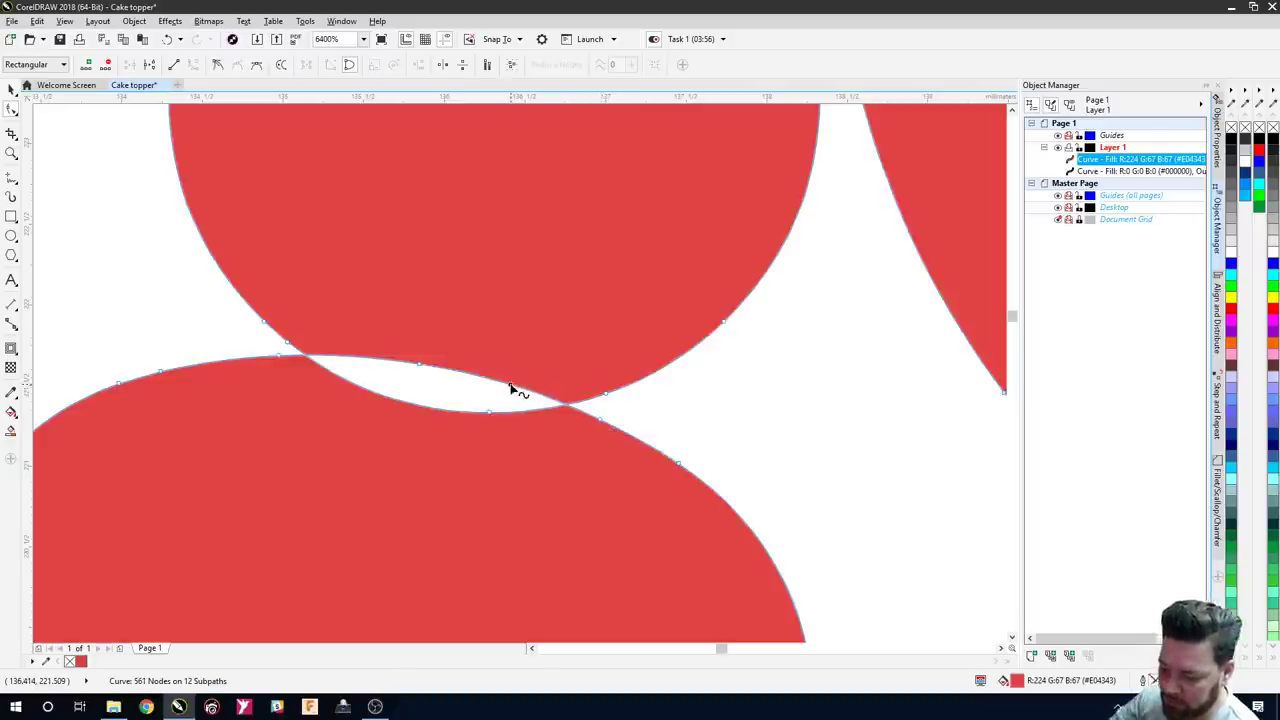
{"action": "left_click_drag", "start_coordinate": [514, 391], "coordinate": [523, 397]}
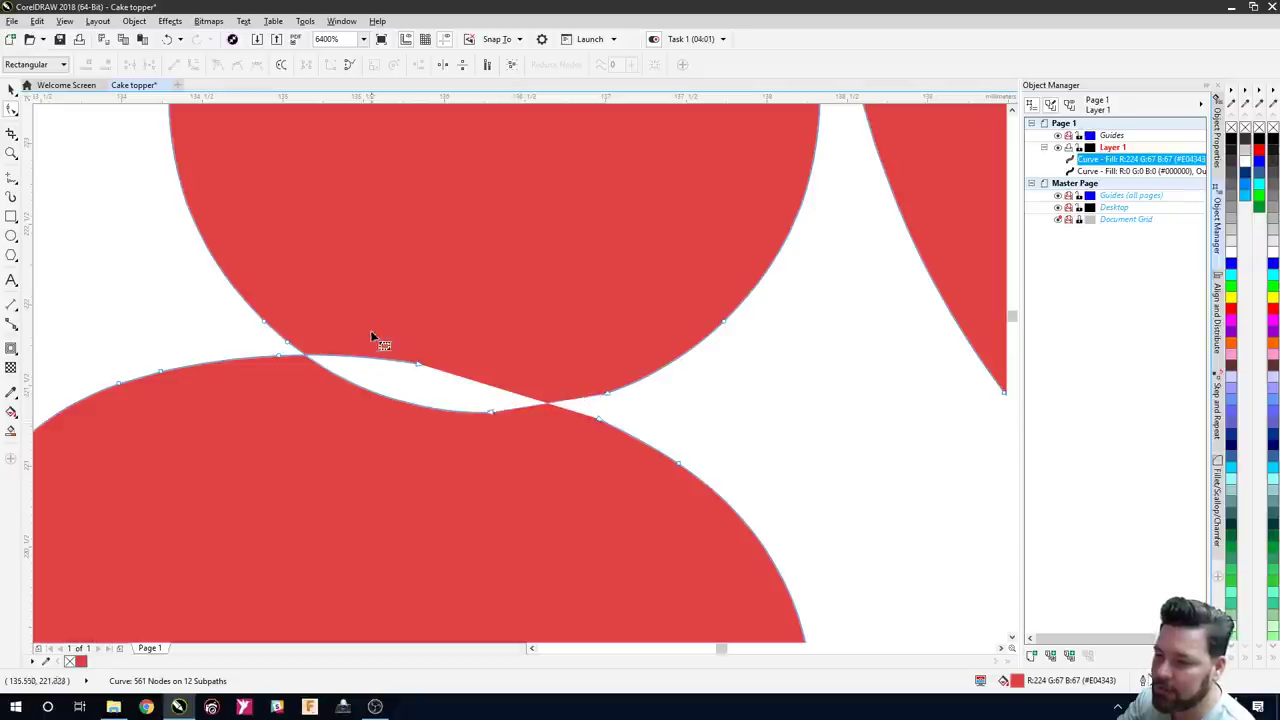
{"action": "left_click_drag", "start_coordinate": [372, 332], "coordinate": [526, 458]}
{"action": "key", "text": "Delete"}
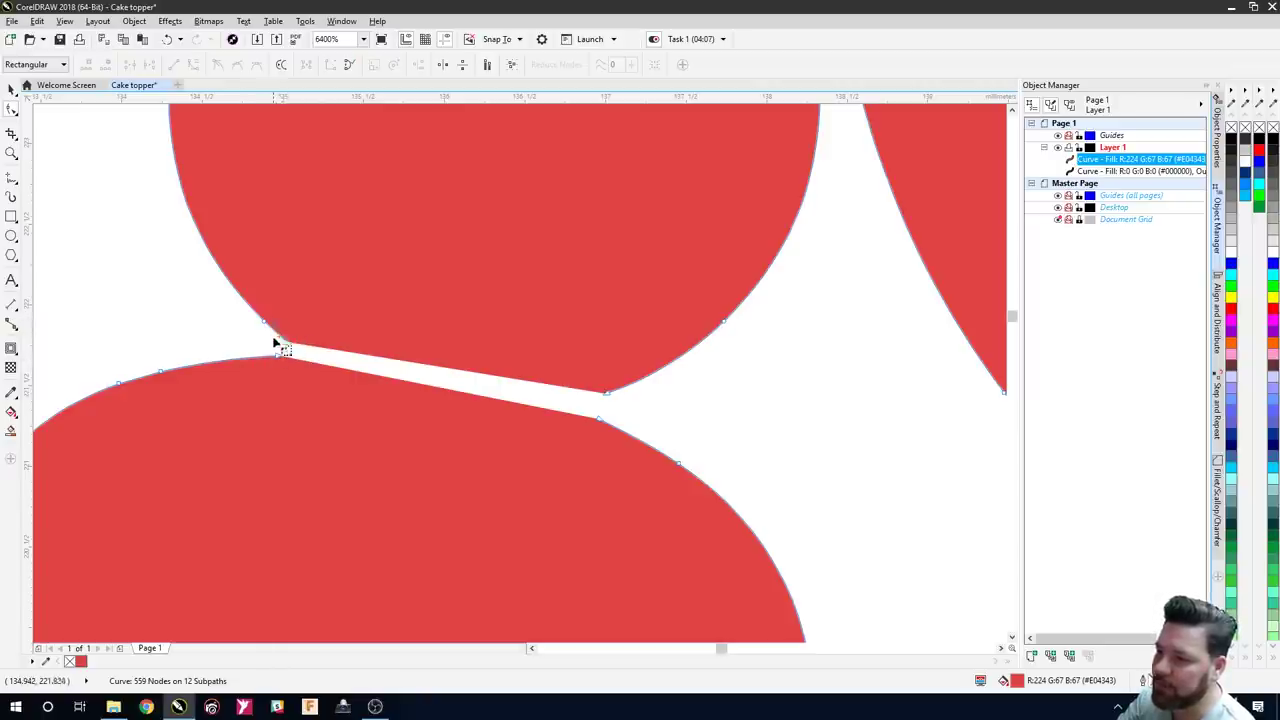
- Join the open end nodes on both sides of the gap so the i's dot and stem form one closed outline
{"action": "left_click_drag", "start_coordinate": [303, 377], "coordinate": [304, 377]}
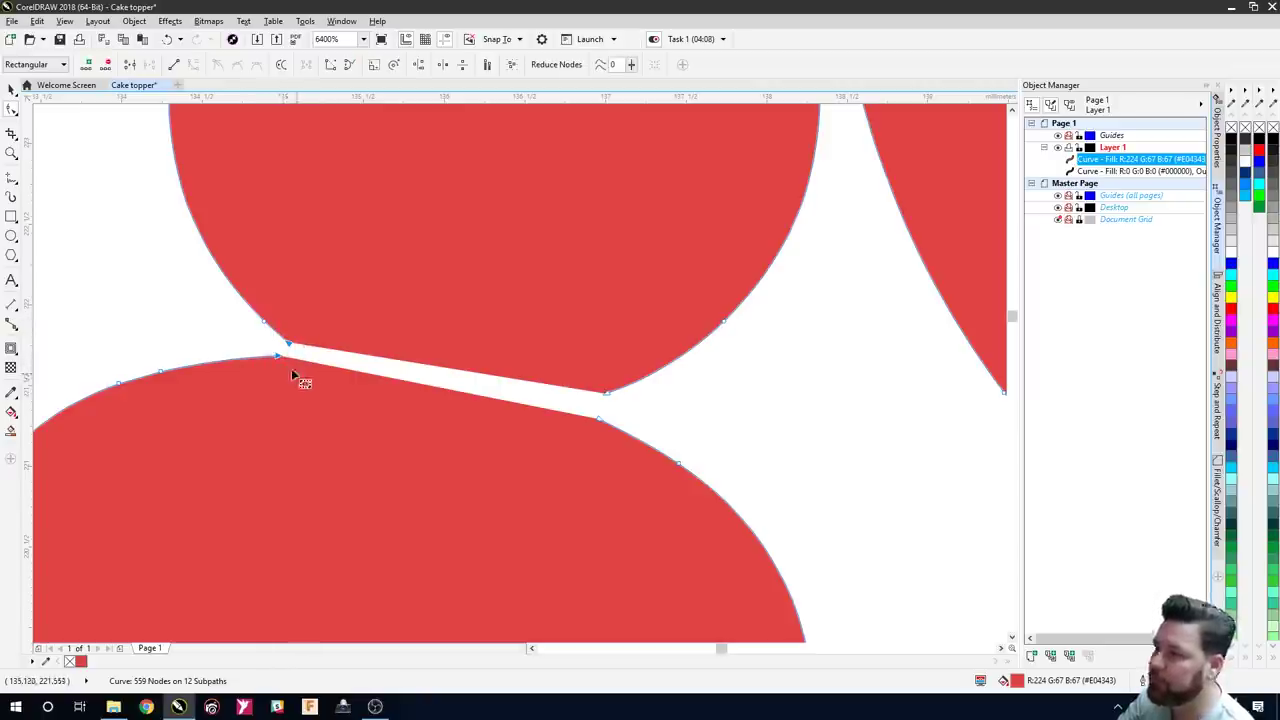
{"action": "left_click", "coordinate": [130, 65]}
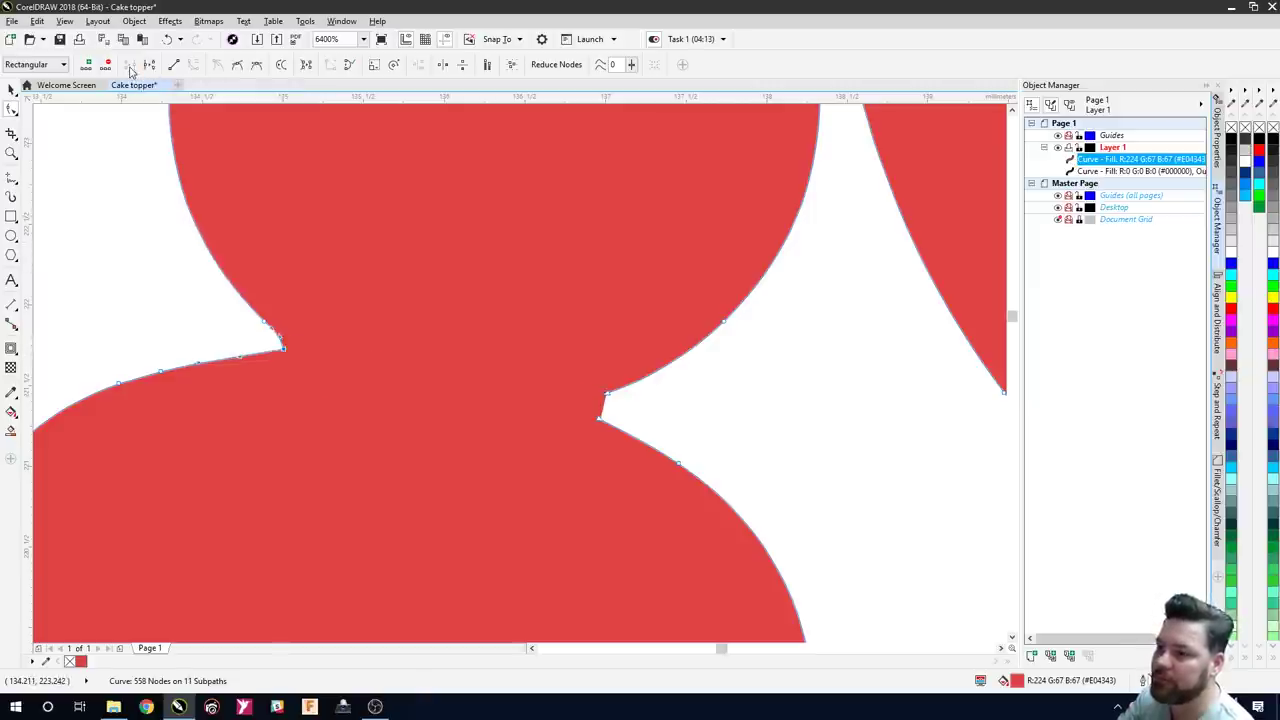
{"action": "left_click_drag", "start_coordinate": [594, 441], "coordinate": [600, 443]}
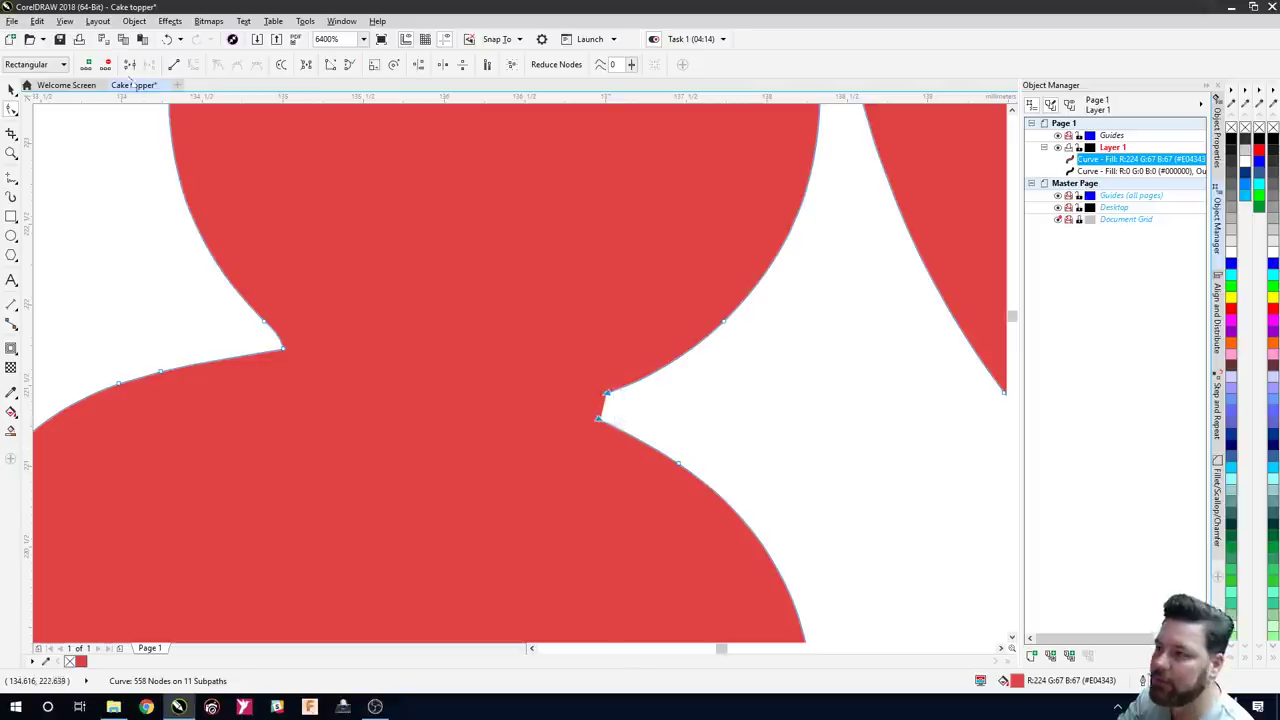
{"action": "left_click", "coordinate": [130, 65]}
{"action": "scroll", "coordinate": [416, 441], "scroll_direction": "down", "scroll_amount": 2}
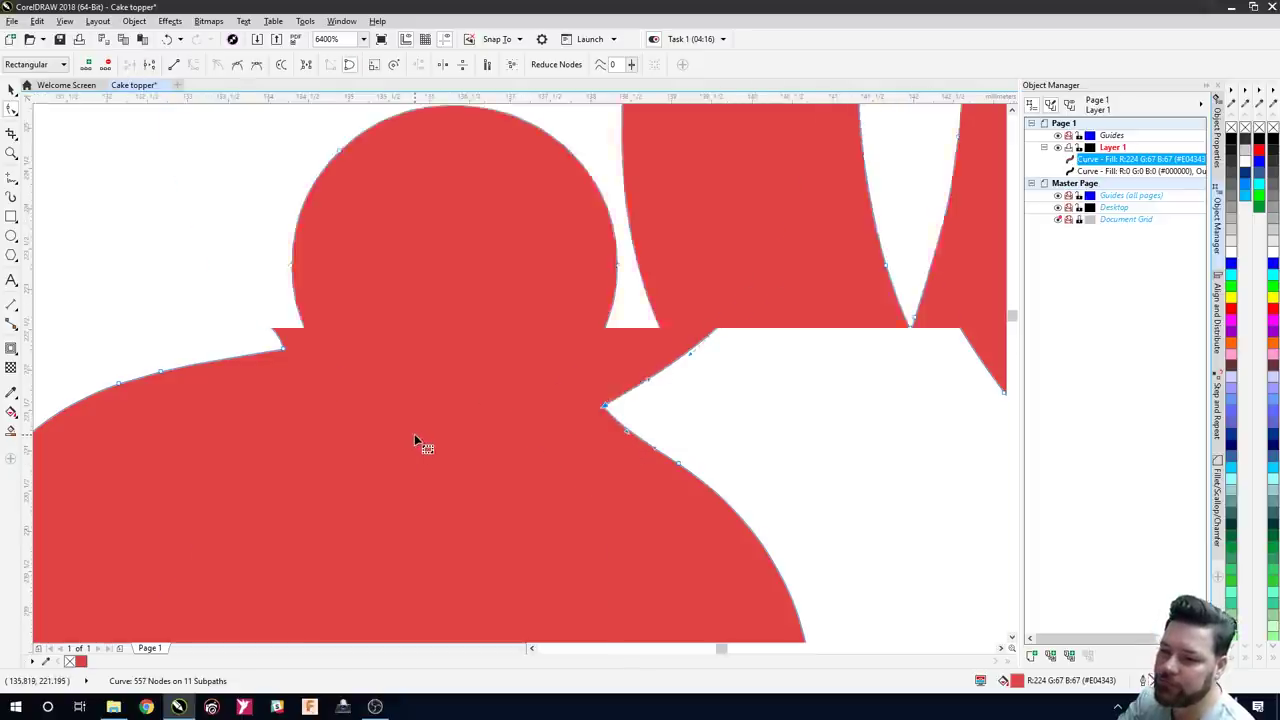
{"action": "scroll", "coordinate": [416, 441], "scroll_direction": "down", "scroll_amount": 3}
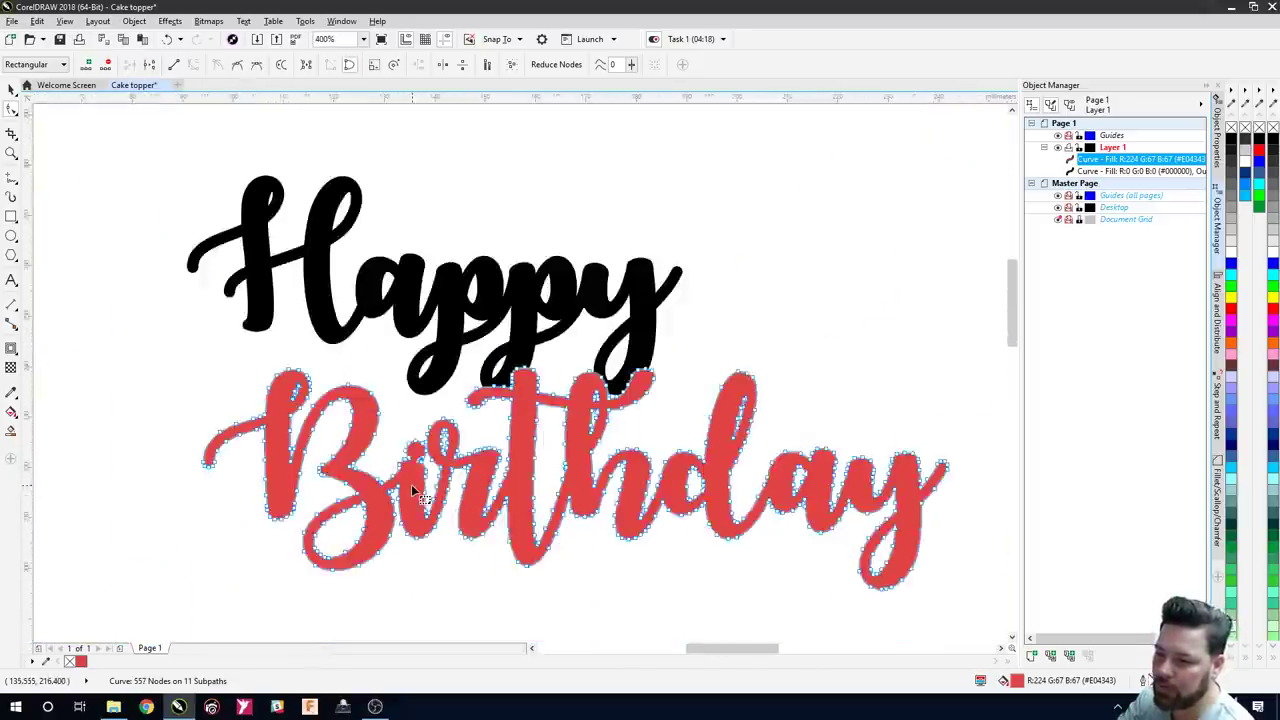
{"action": "left_click", "coordinate": [12, 88]}
{"action": "left_click", "coordinate": [57, 433]}
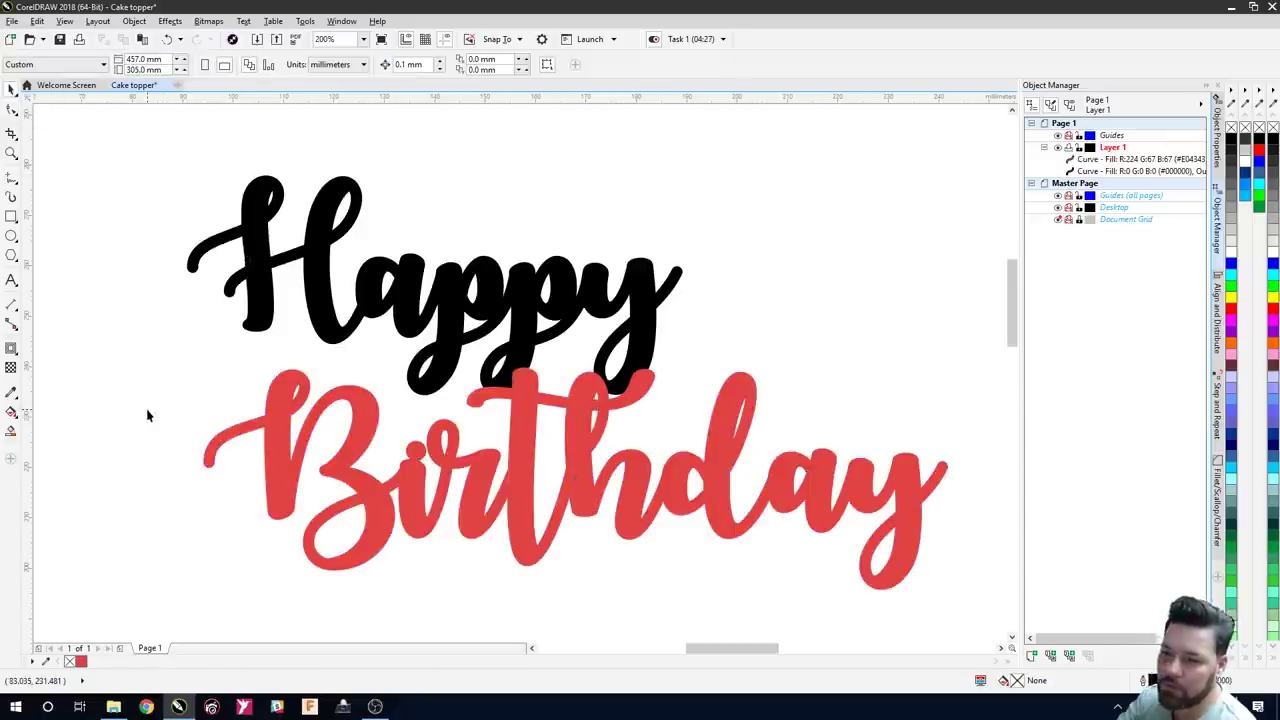
- Draw a tall, narrow rectangle about 18 mm wide and 60 mm high, below and left of the word Birthday
{"action": "scroll", "coordinate": [147, 415], "scroll_direction": "down", "scroll_amount": 2}
{"action": "left_click_drag", "start_coordinate": [157, 468], "coordinate": [417, 426]}
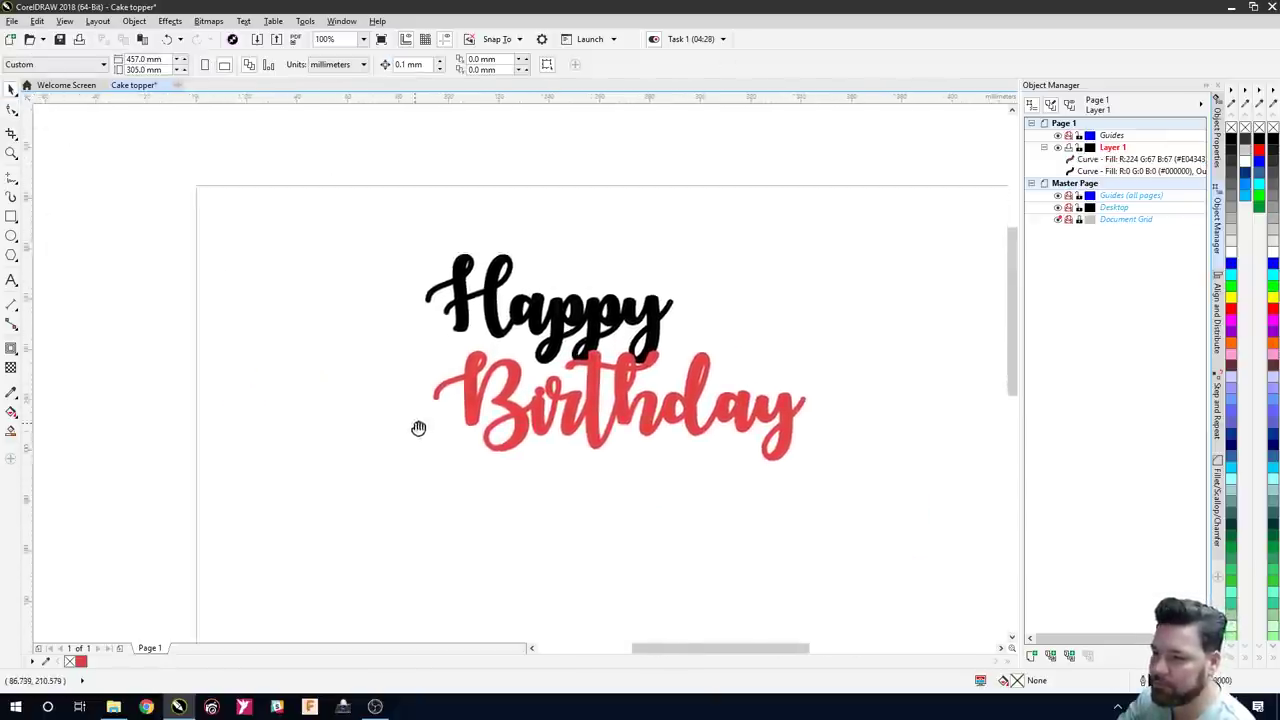
{"action": "scroll", "coordinate": [570, 378], "scroll_direction": "up", "scroll_amount": 2}
{"action": "scroll", "coordinate": [544, 385], "scroll_direction": "down", "scroll_amount": 2}
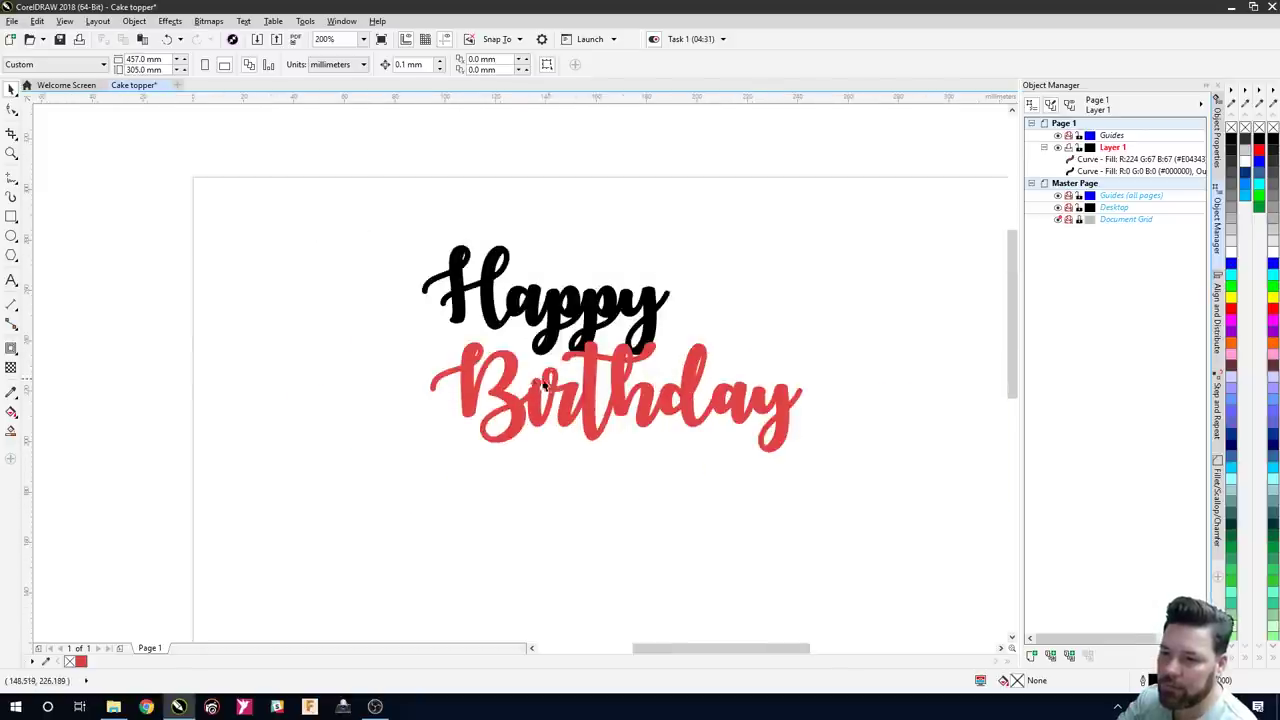
{"action": "left_click", "coordinate": [11, 216]}
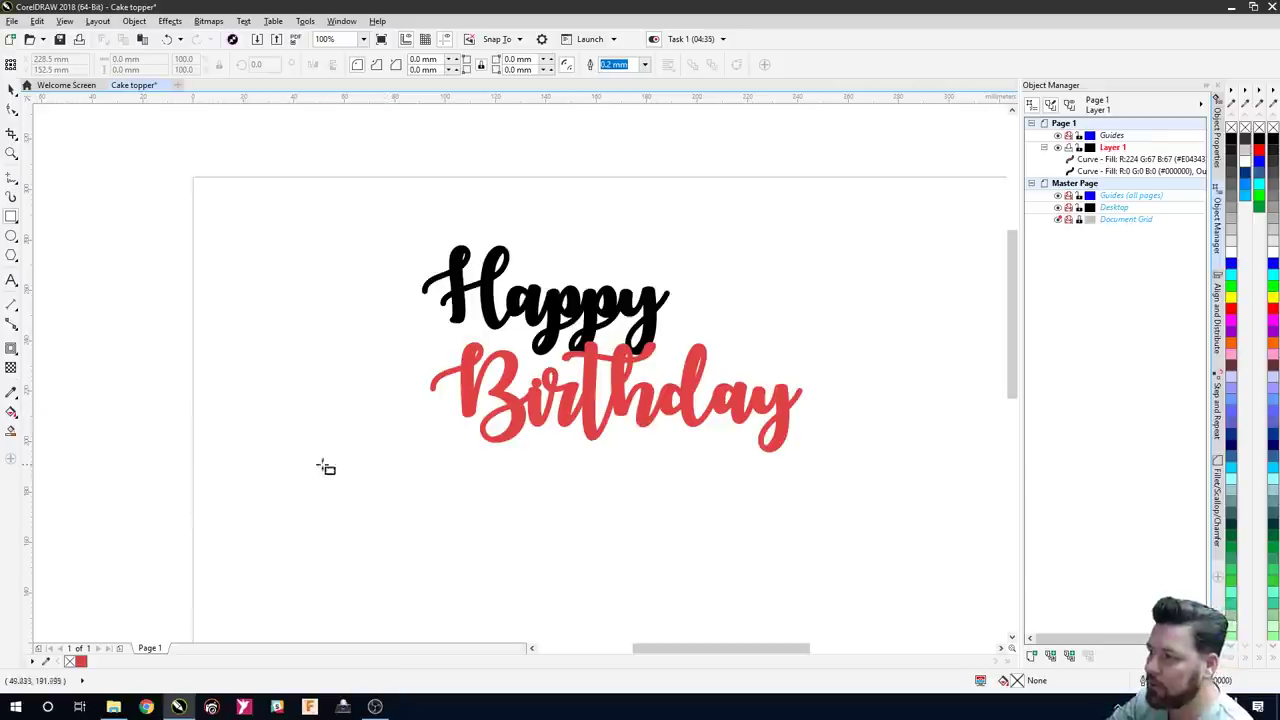
{"action": "left_click_drag", "start_coordinate": [347, 423], "coordinate": [391, 575]}
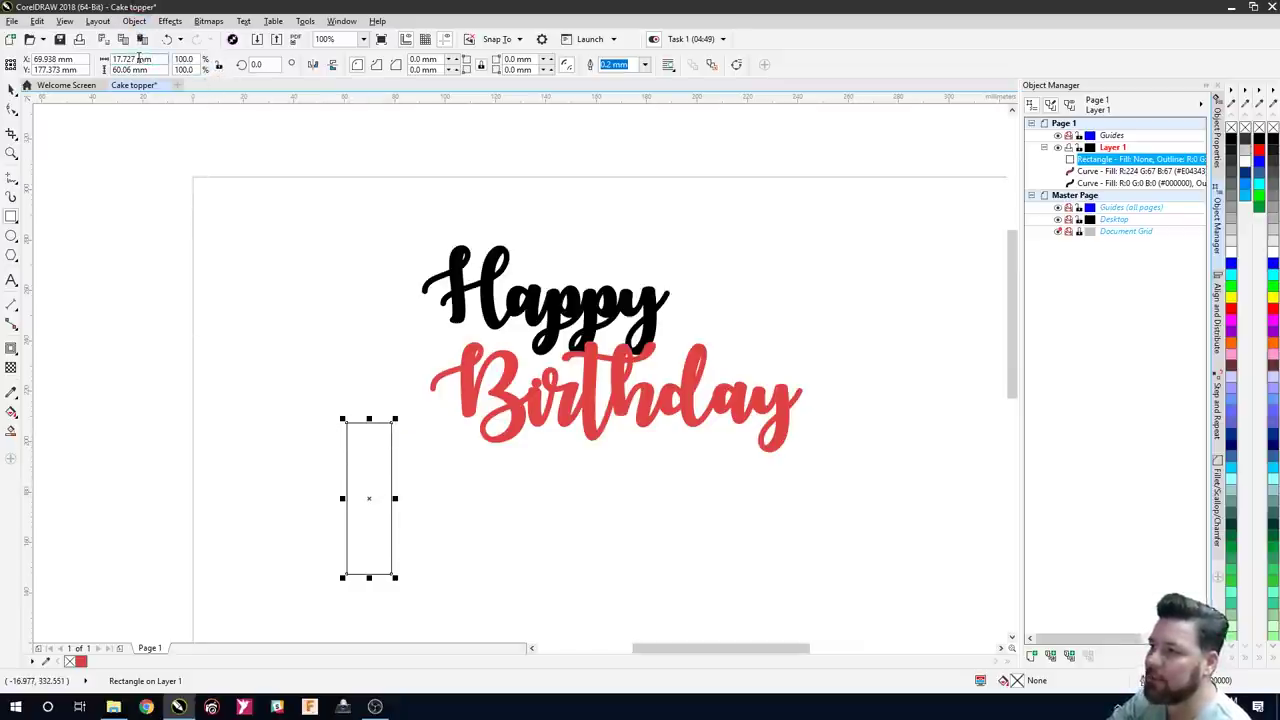
- Set the rectangle's width to 5 mm and its height to 65 mm
{"action": "double_click", "coordinate": [137, 59]}
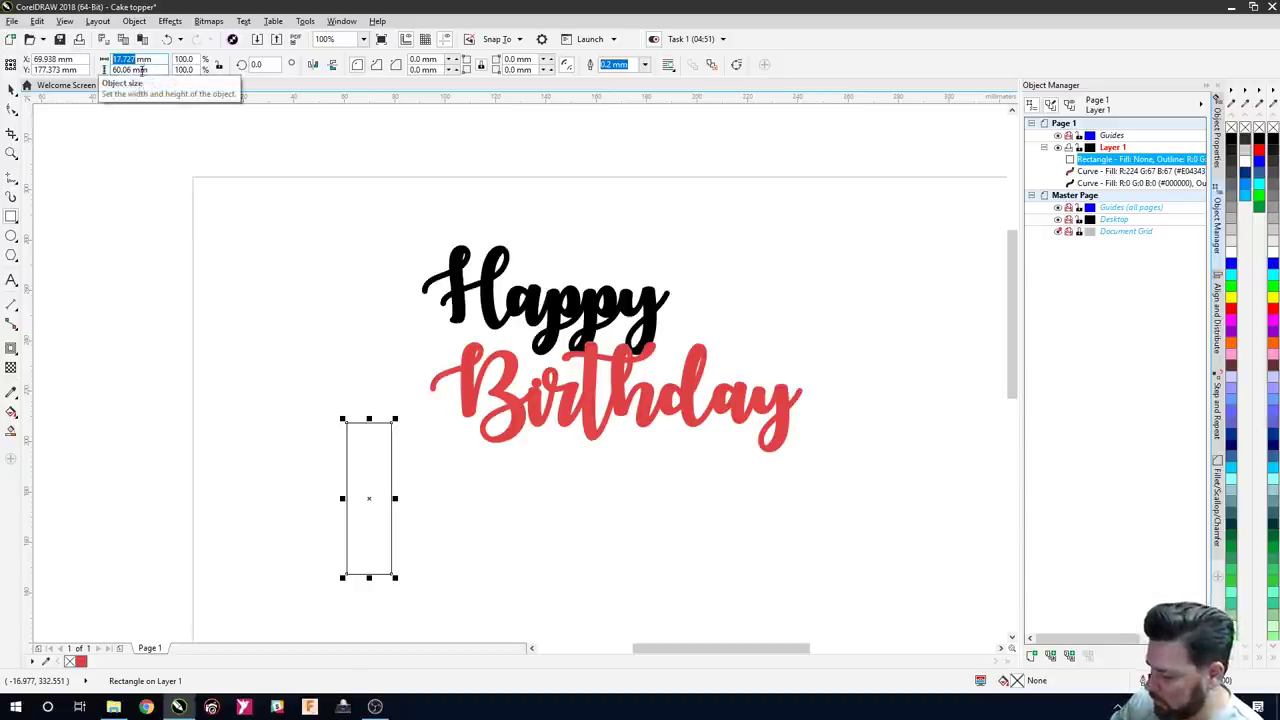
{"action": "type", "text": "5"}
{"action": "left_click", "coordinate": [126, 69]}
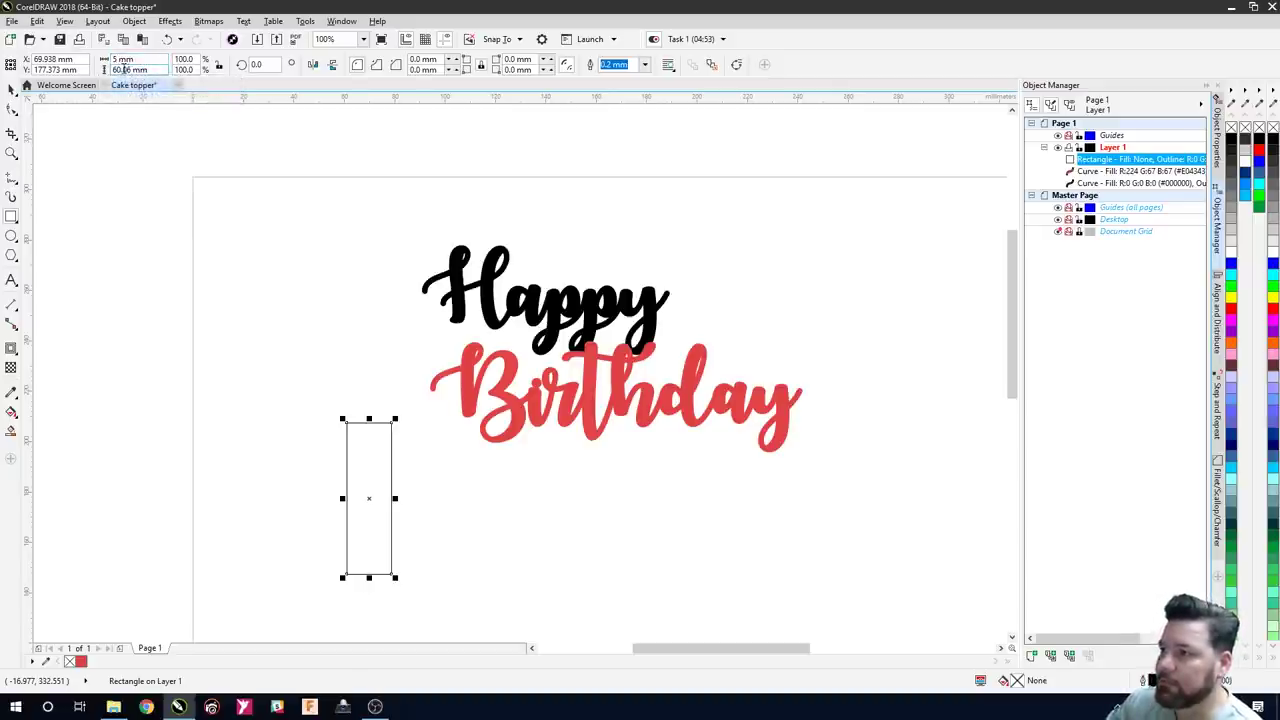
{"action": "double_click", "coordinate": [126, 69]}
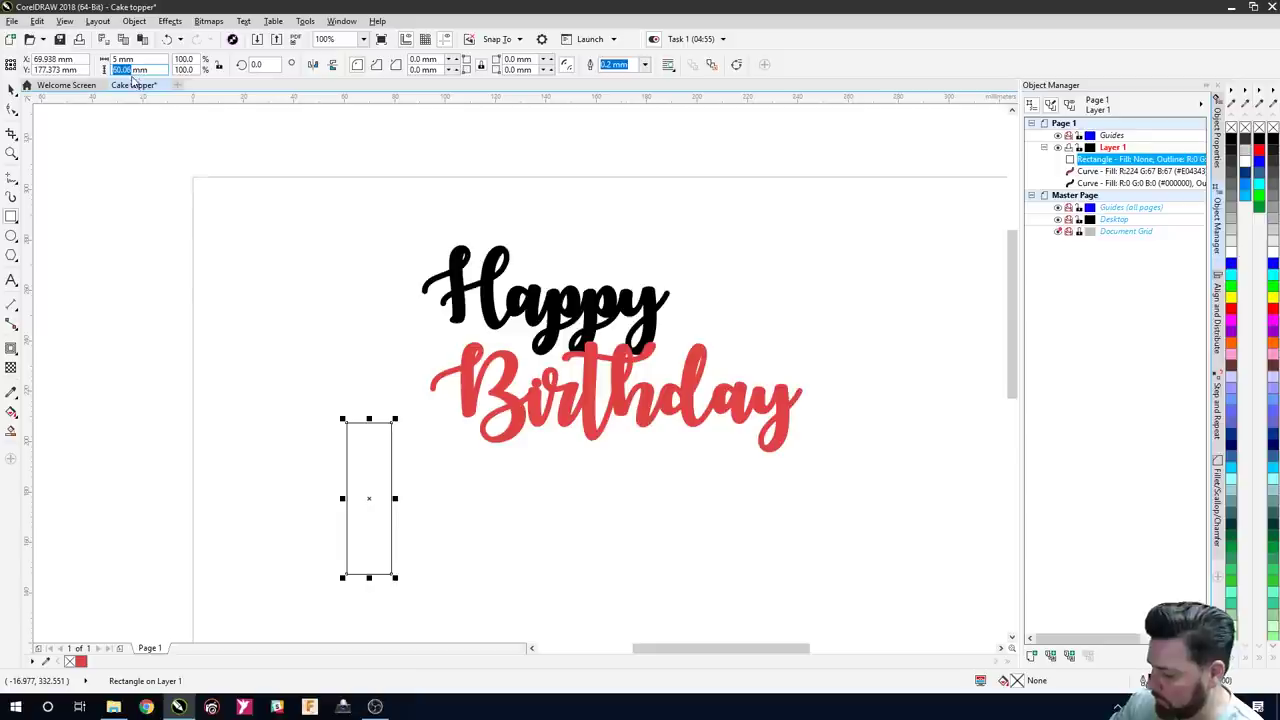
{"action": "type", "text": "65"}
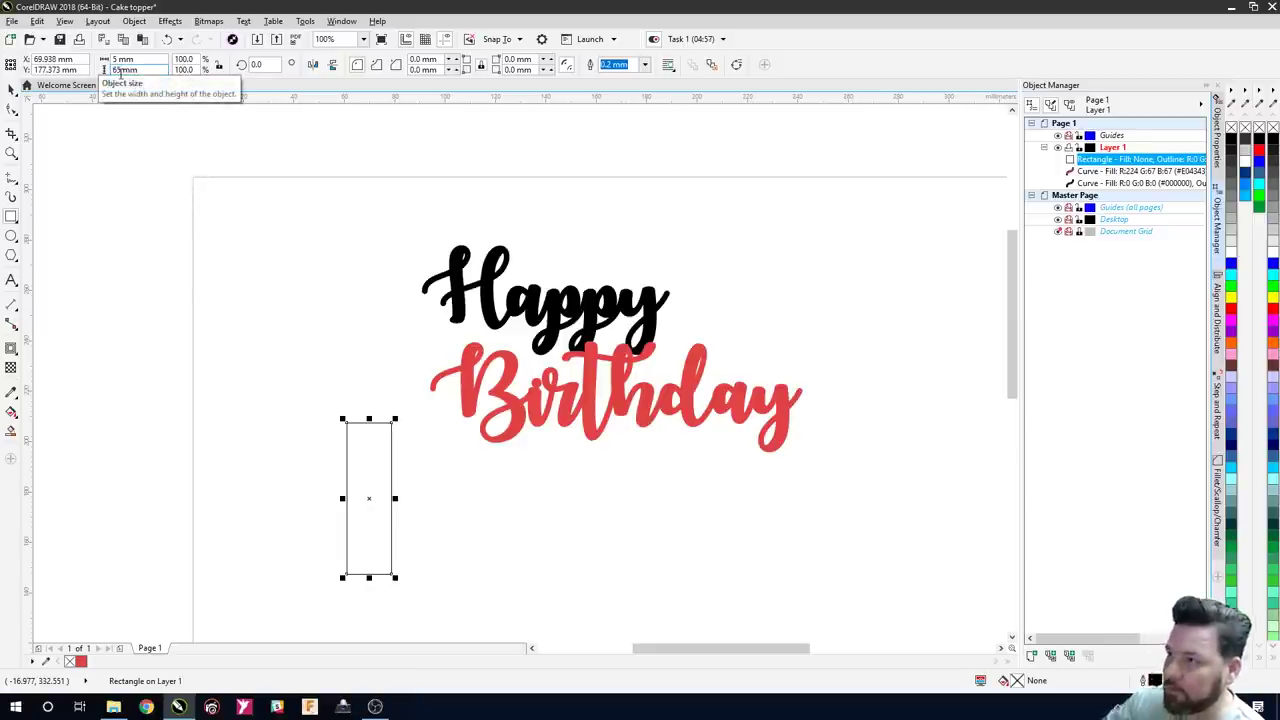
{"action": "key", "text": "Return"}
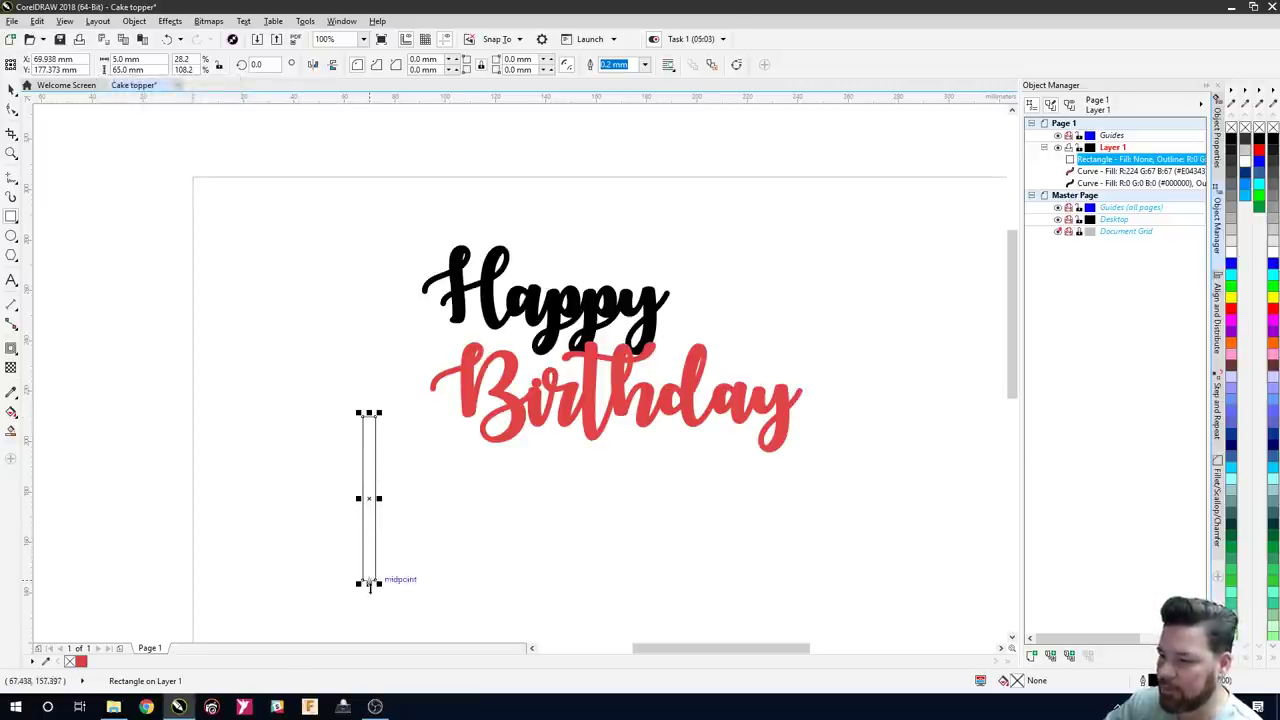
- Convert the rectangle to curves and add nodes on both long sides about 25 mm above the lower end and at the bottom edge's midpoint
{"action": "right_click", "coordinate": [364, 514]}
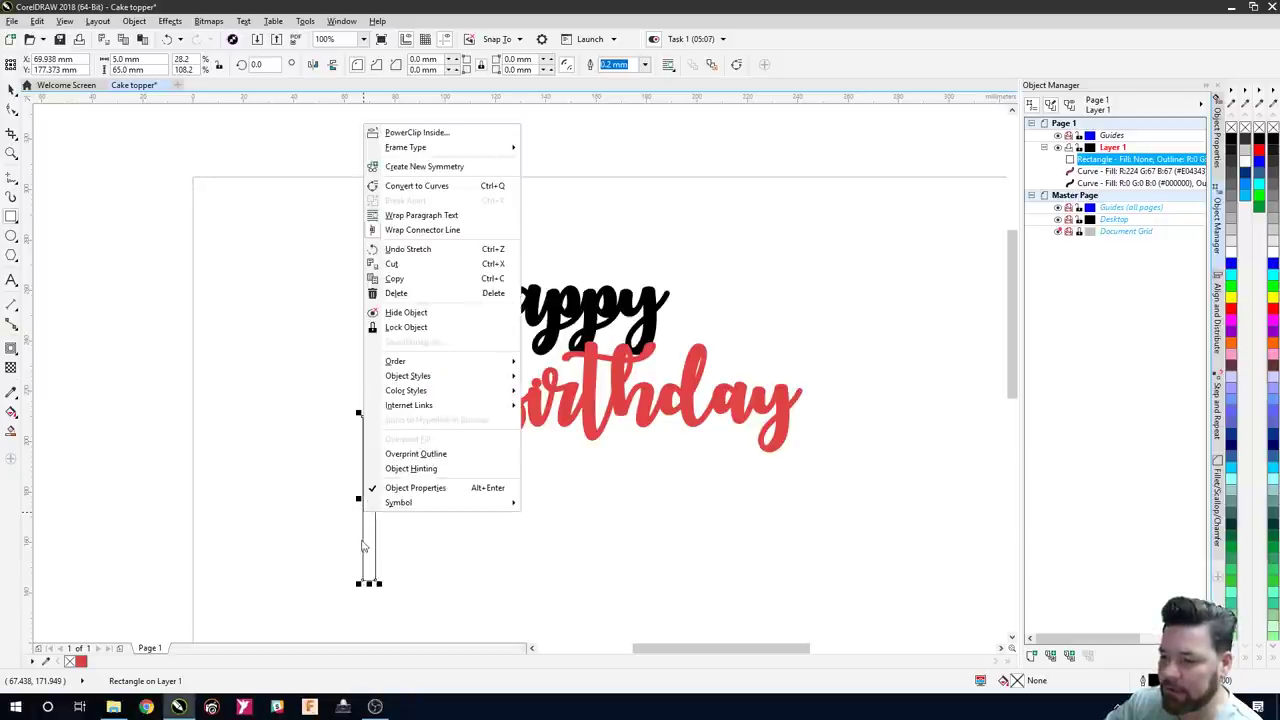
{"action": "left_click", "coordinate": [417, 186]}
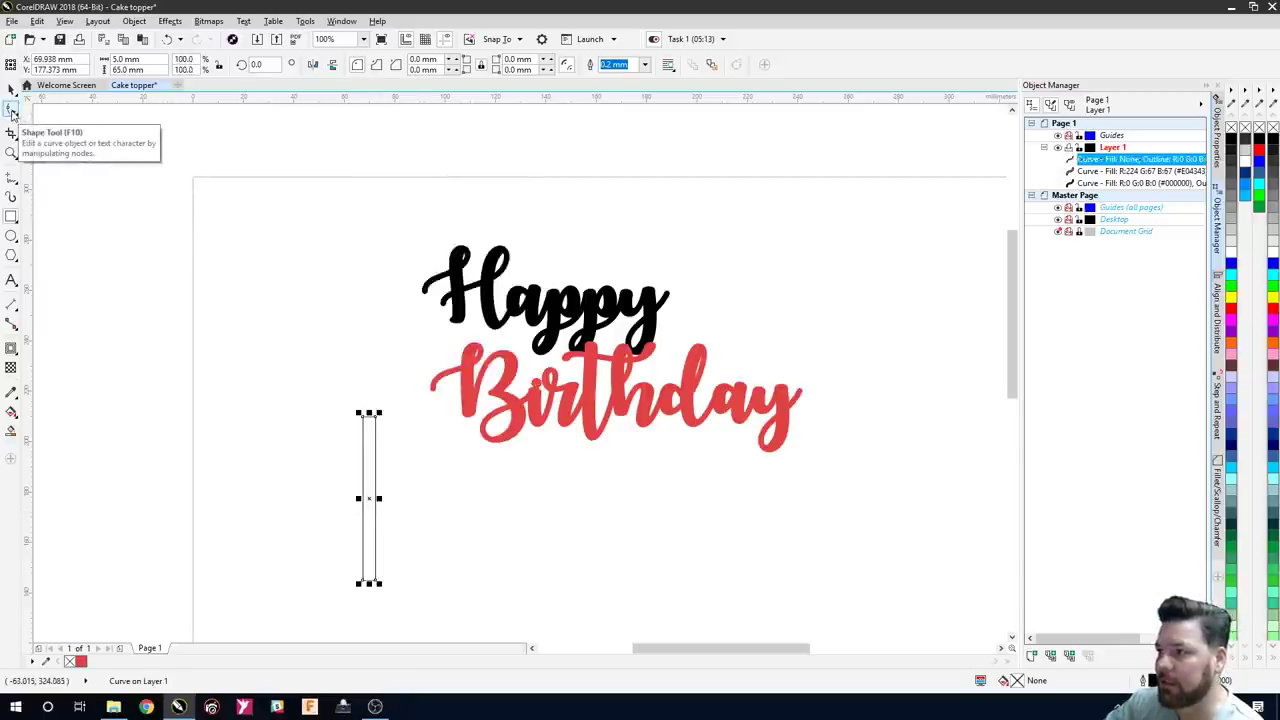
{"action": "left_click", "coordinate": [12, 111]}
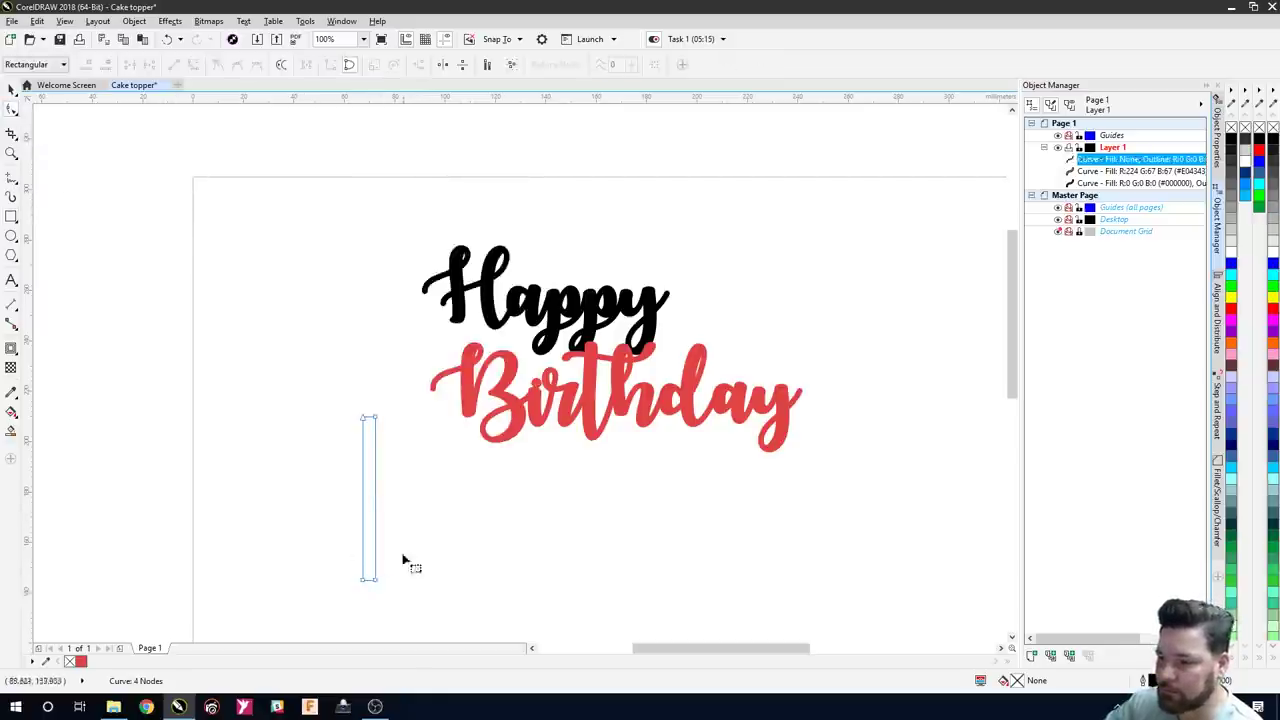
{"action": "scroll", "coordinate": [362, 607], "scroll_direction": "up", "scroll_amount": 2}
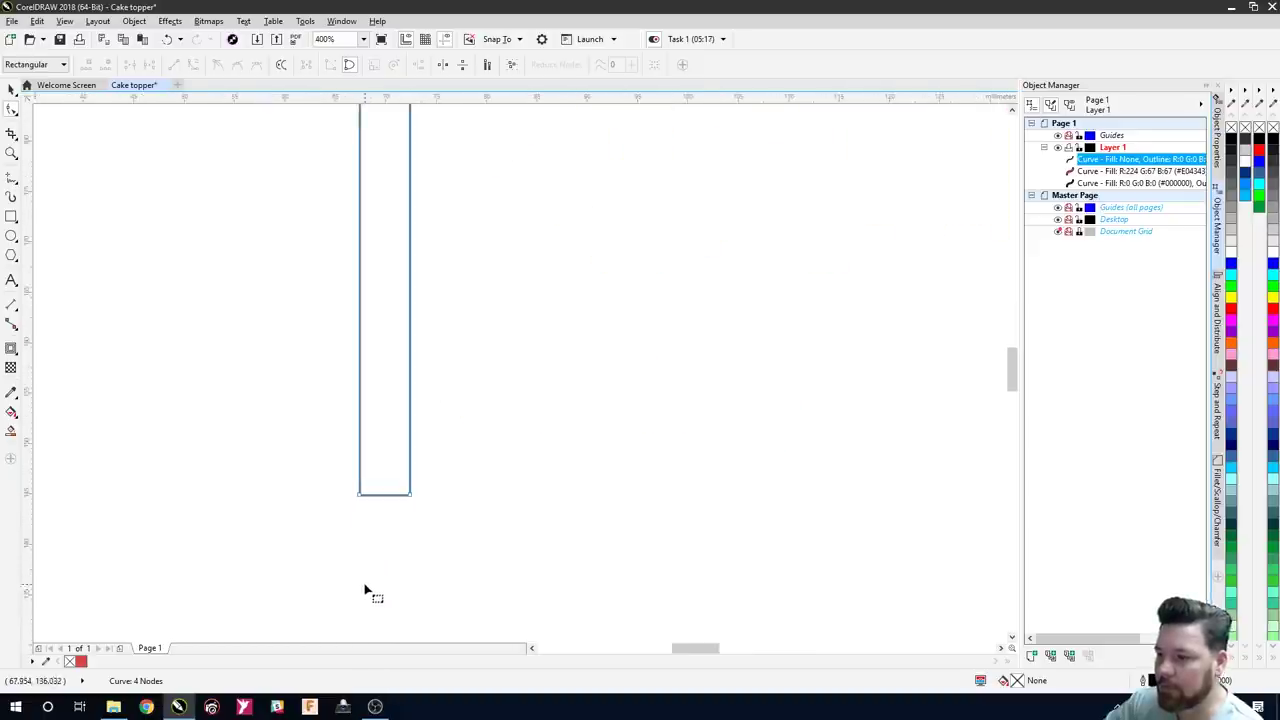
{"action": "left_click_drag", "start_coordinate": [372, 572], "coordinate": [378, 459]}
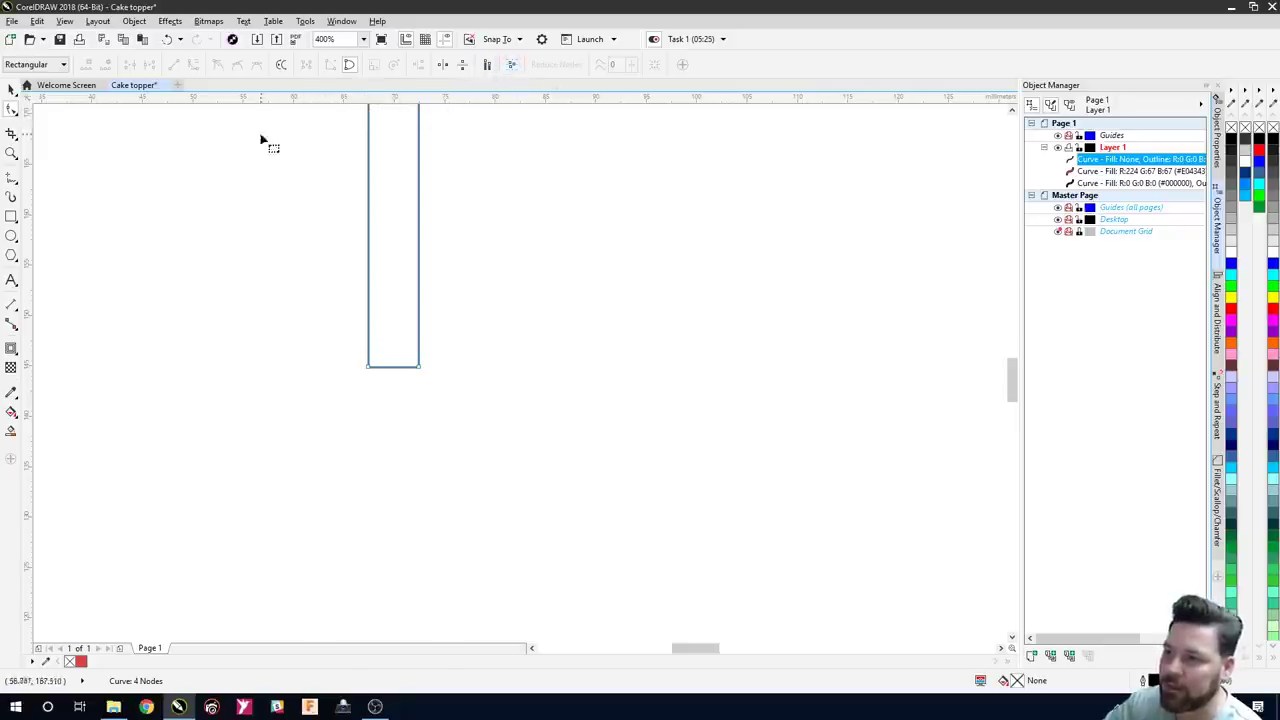
{"action": "double_click", "coordinate": [370, 112]}
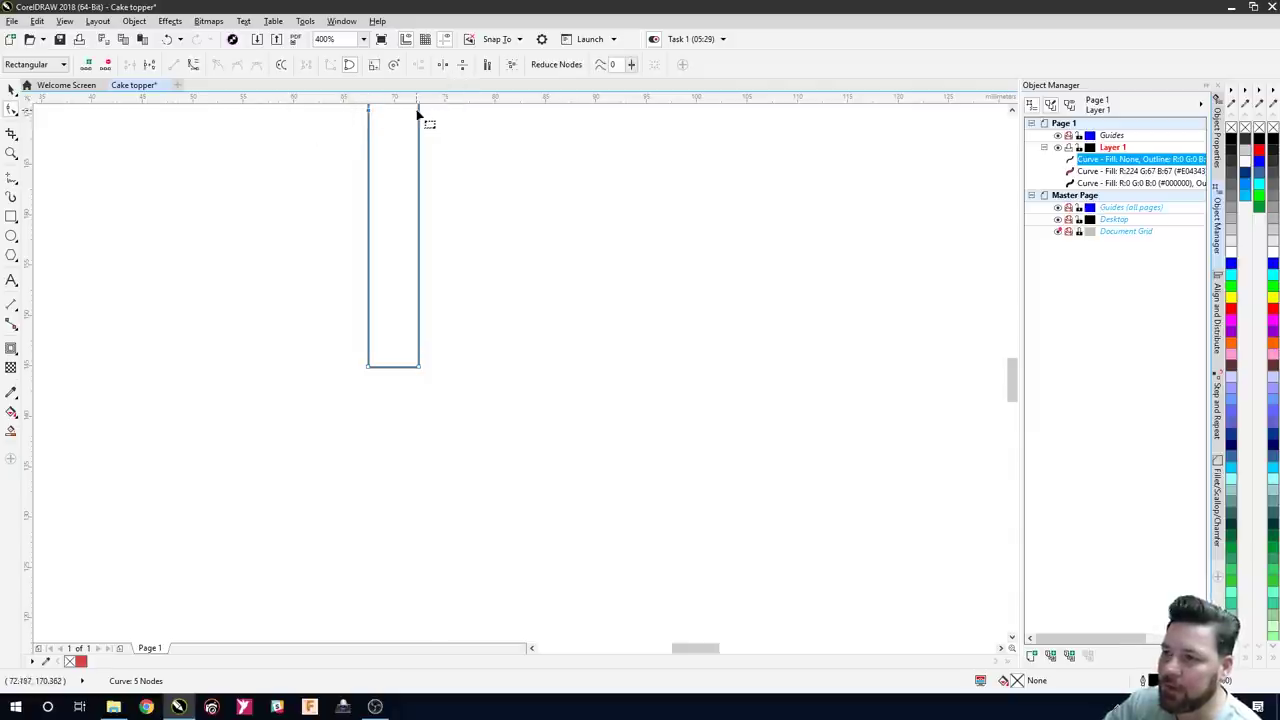
{"action": "double_click", "coordinate": [420, 115]}
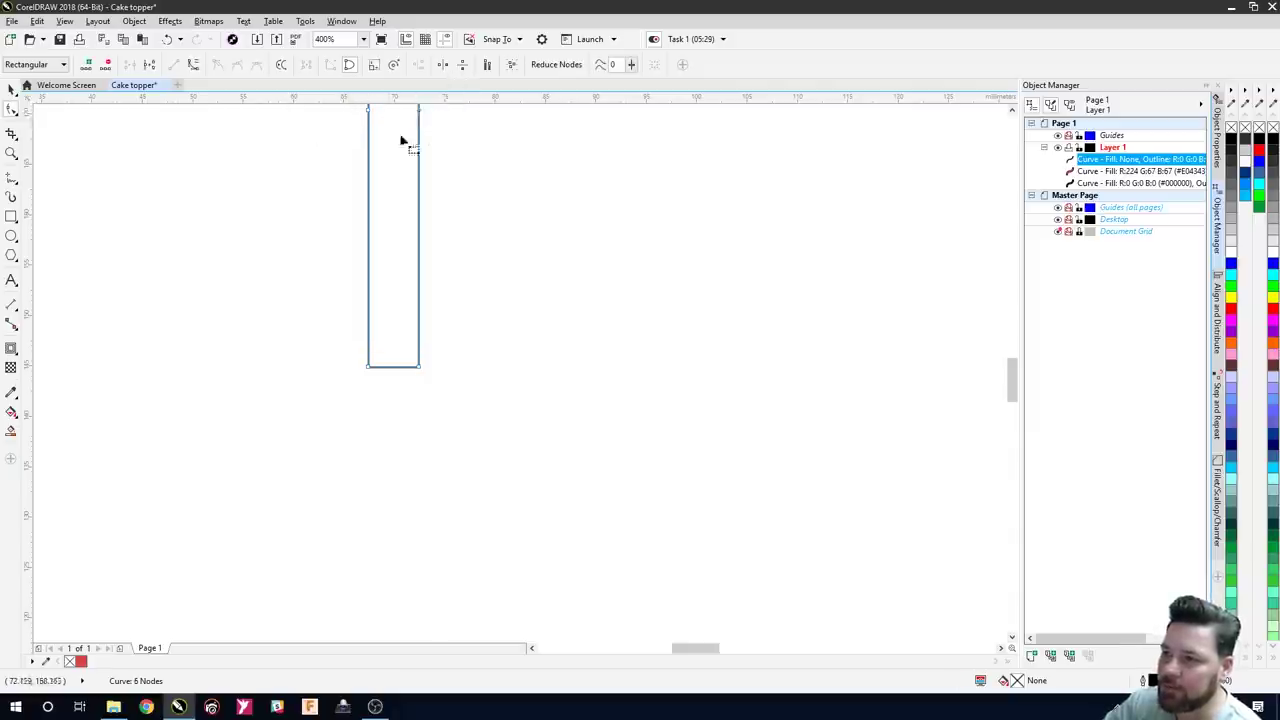
{"action": "double_click", "coordinate": [394, 367]}
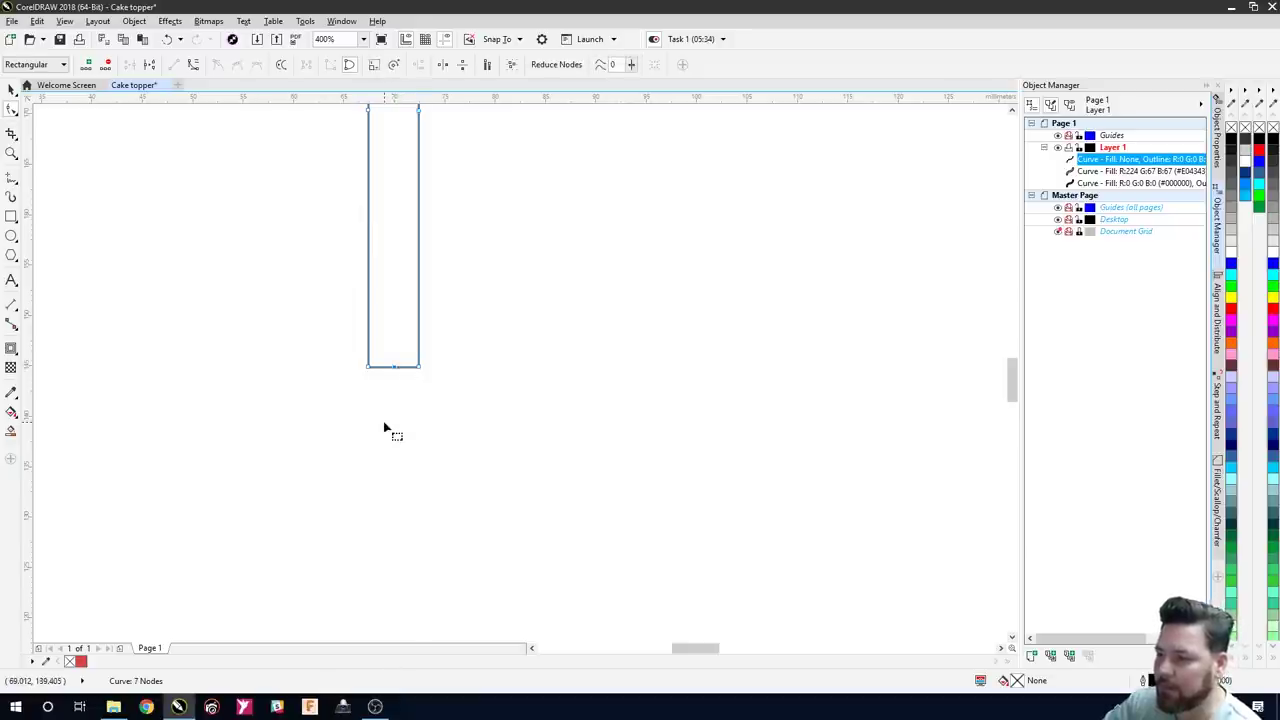
- Delete the two bottom corner nodes of the narrow rectangle so its lower end tapers to a point
{"action": "left_click_drag", "start_coordinate": [327, 333], "coordinate": [372, 404]}
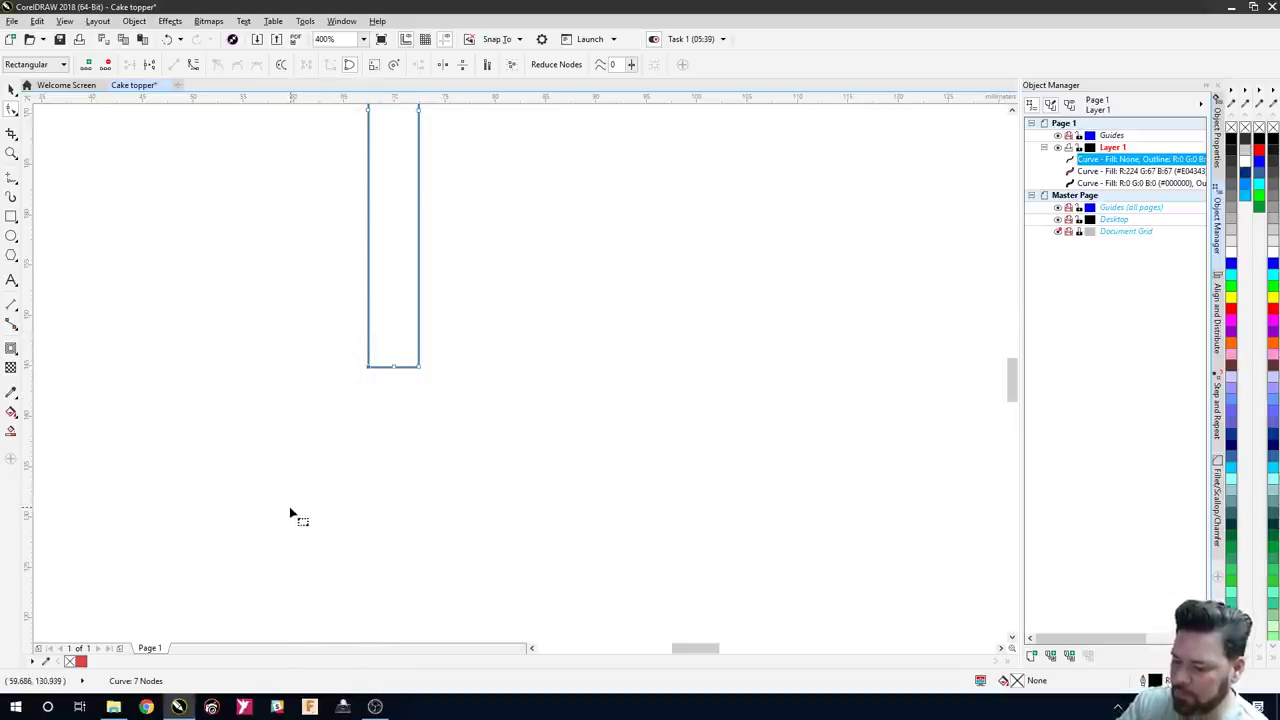
{"action": "key", "text": "Delete"}
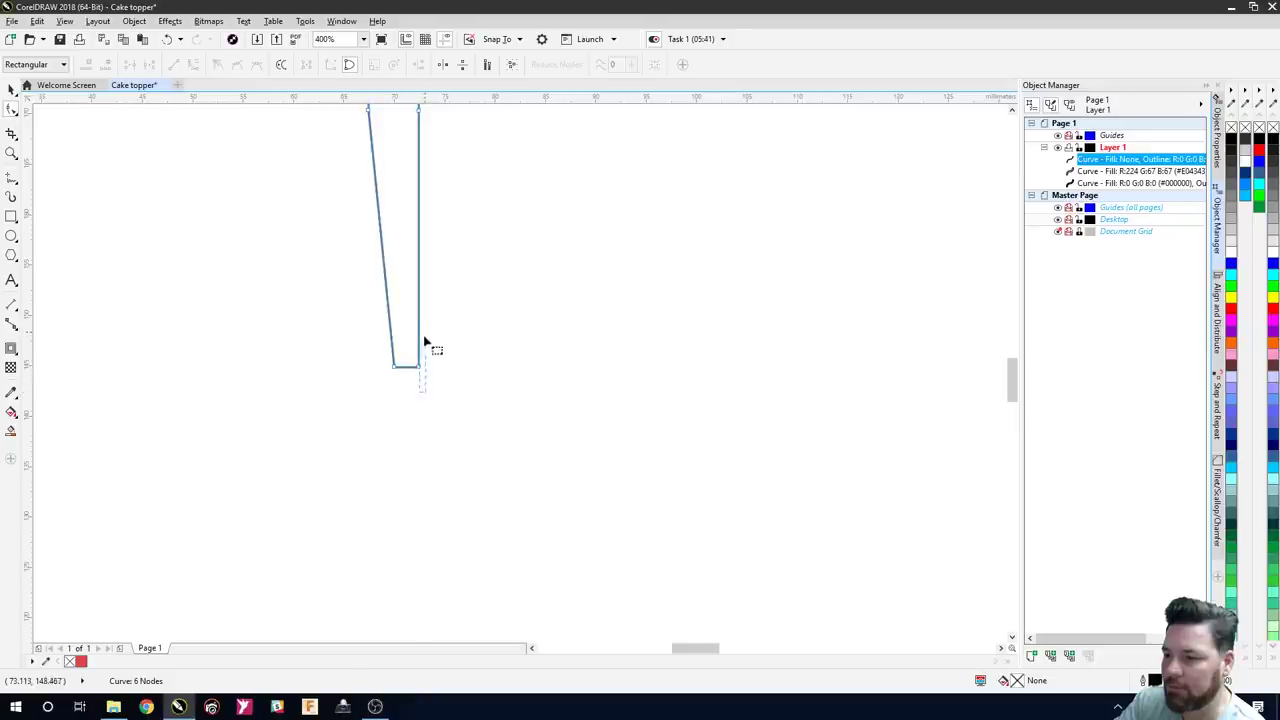
{"action": "left_click_drag", "start_coordinate": [424, 342], "coordinate": [420, 347]}
{"action": "key", "text": "Delete"}
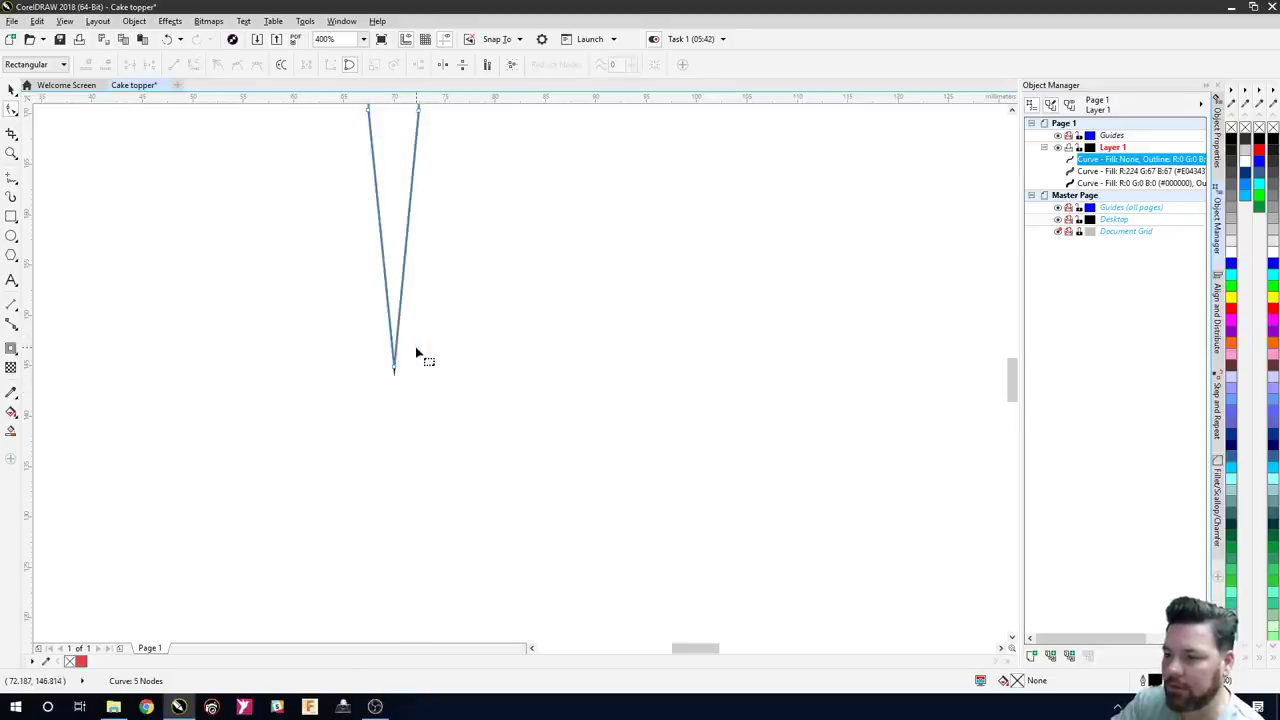
{"action": "scroll", "coordinate": [369, 443], "scroll_direction": "down", "scroll_amount": 5}
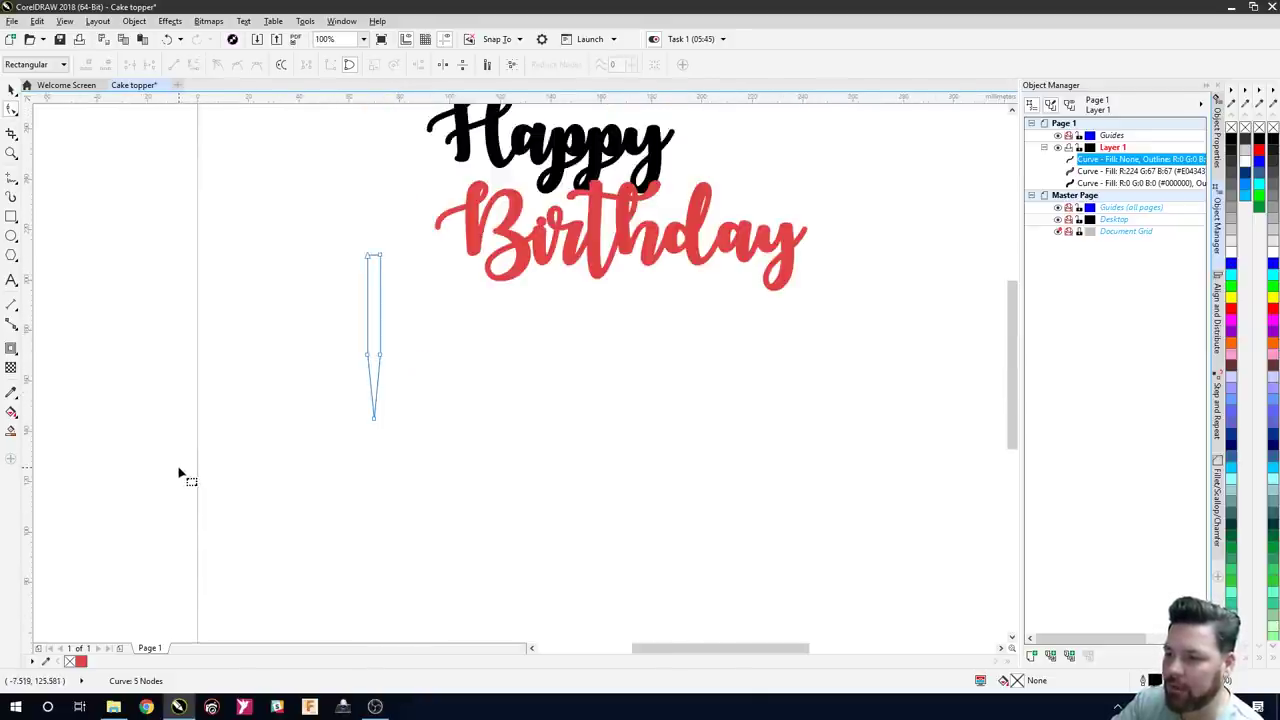
{"action": "key", "text": "space"}
{"action": "left_click", "coordinate": [153, 356]}
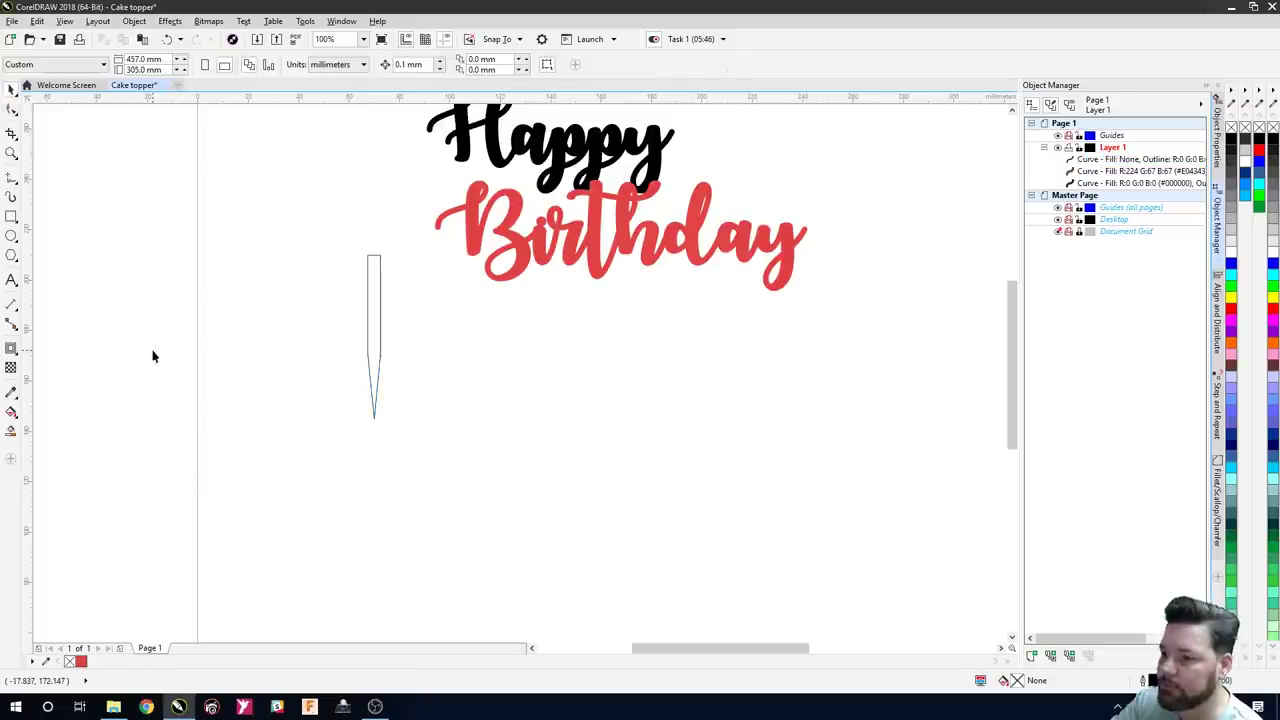
- Move the pointed stake under the t of Birthday so its upper end overlaps the letter's base
{"action": "left_click", "coordinate": [379, 341]}
{"action": "left_click_drag", "start_coordinate": [374, 337], "coordinate": [598, 355]}
{"action": "left_click", "coordinate": [528, 360]}
- Nudge the stake 0.3 mm left and 0.3 mm down to align its upper corners with the edges of the t
{"action": "scroll", "coordinate": [616, 274], "scroll_direction": "up", "scroll_amount": 4}
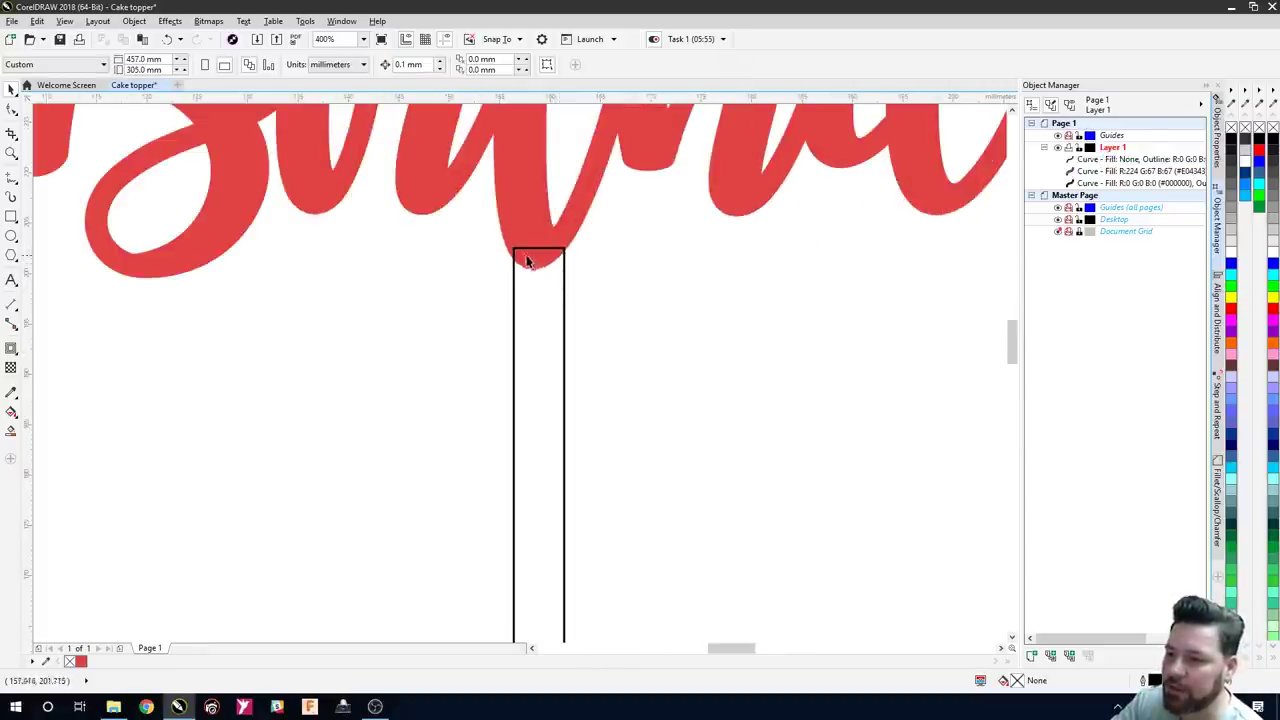
{"action": "left_click", "coordinate": [524, 384]}
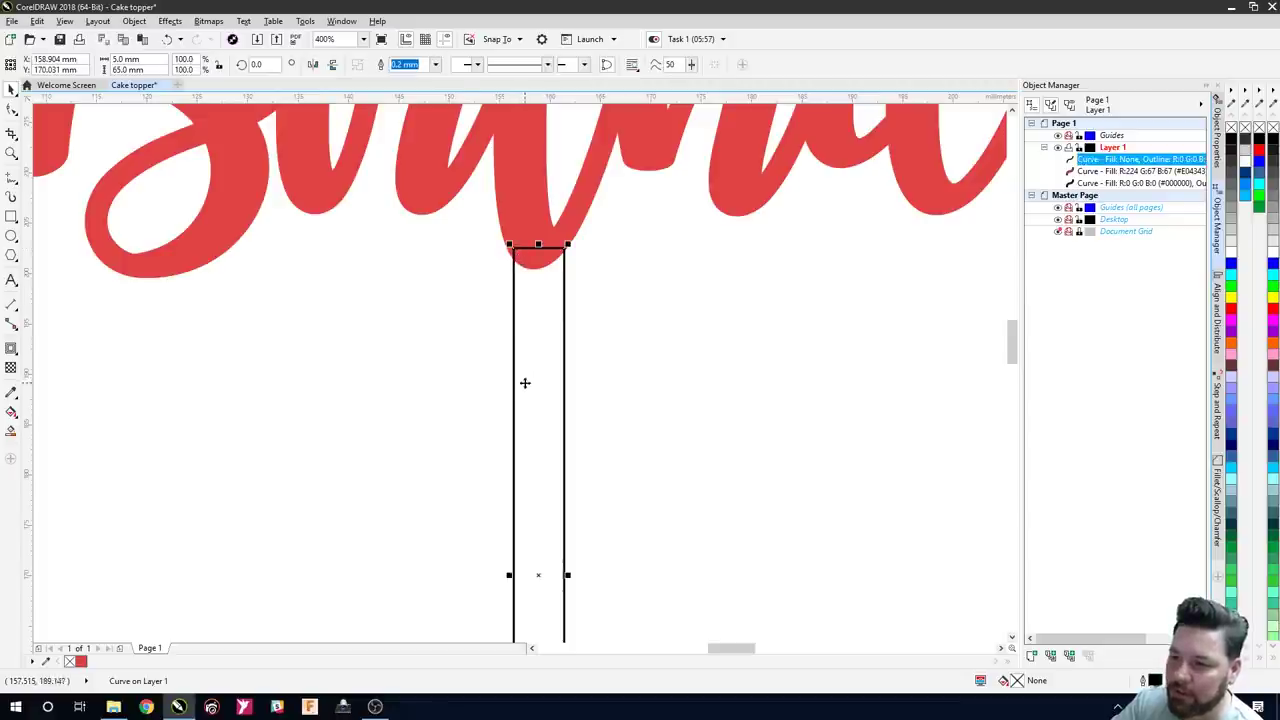
{"action": "key", "text": "Left"}
{"action": "key", "text": "Left"}
{"action": "key", "text": "Left"}
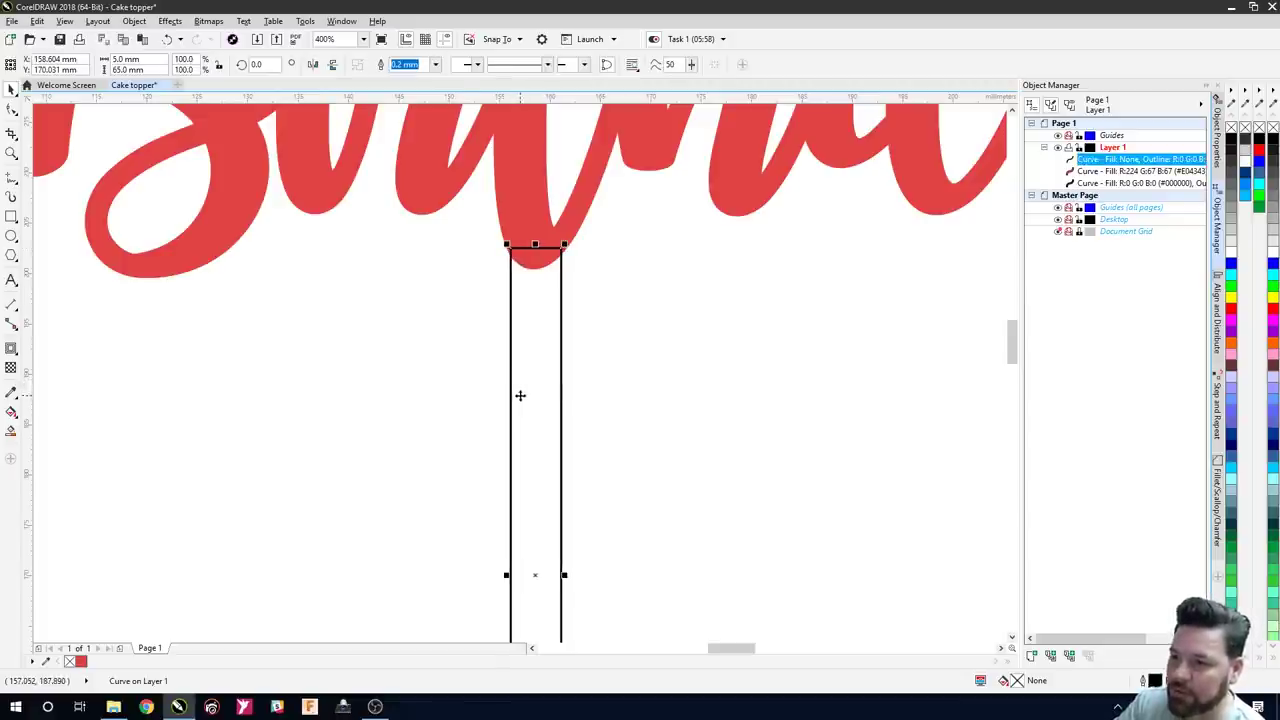
{"action": "key", "text": "Down"}
{"action": "key", "text": "Down"}
{"action": "key", "text": "Down"}
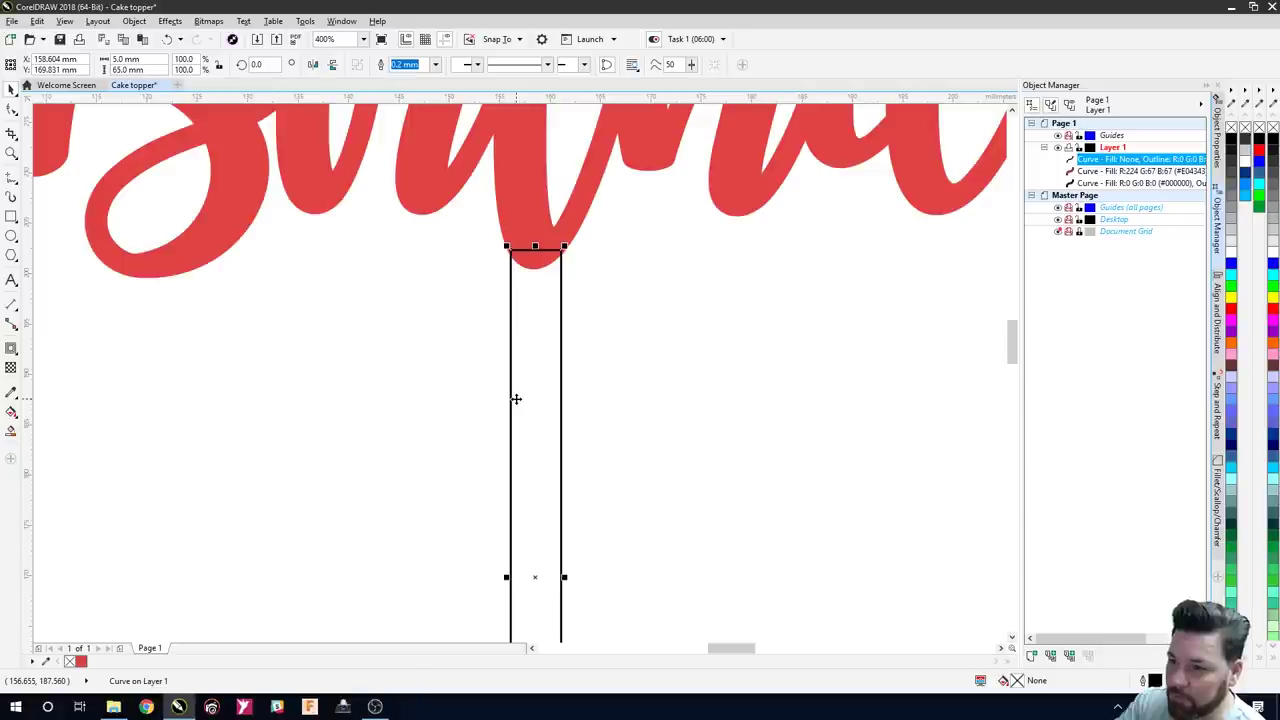
{"action": "scroll", "coordinate": [551, 248], "scroll_direction": "up", "scroll_amount": 2}
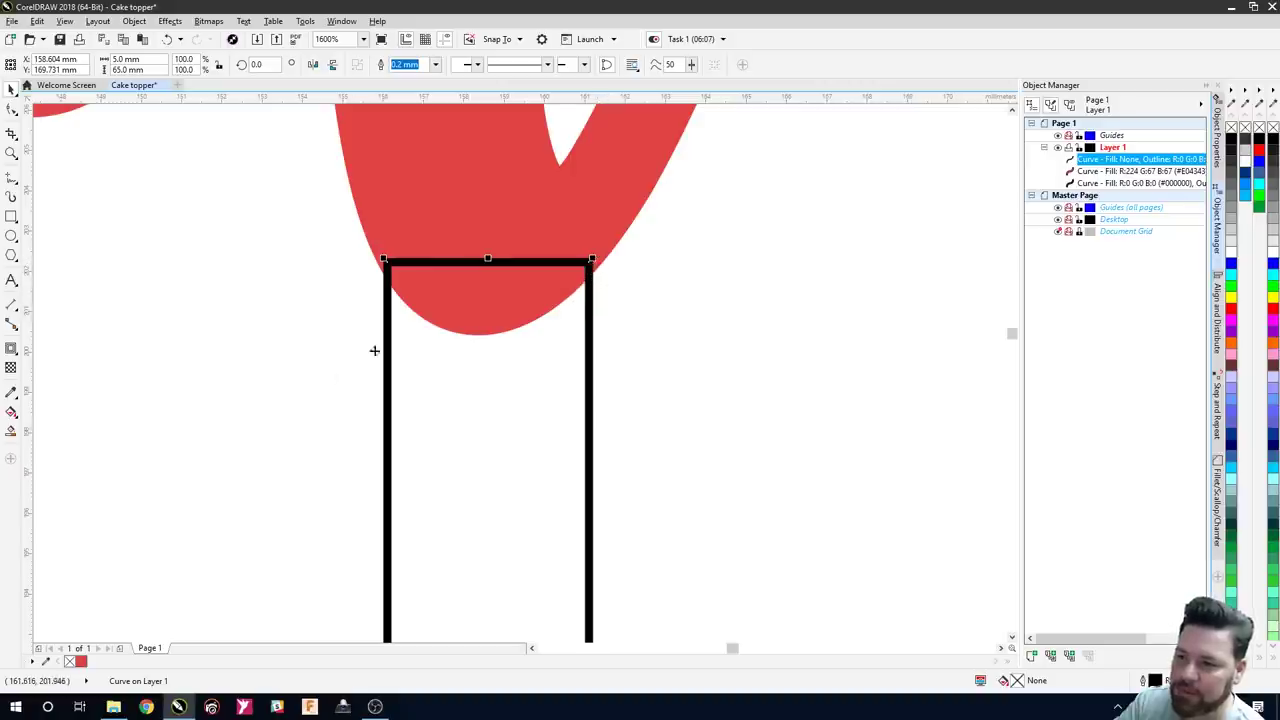
{"action": "left_click", "coordinate": [286, 377]}
- Weld the Happy lettering, the Birthday lettering and the pointed stake into a single shape
{"action": "scroll", "coordinate": [334, 440], "scroll_direction": "down", "scroll_amount": 4}
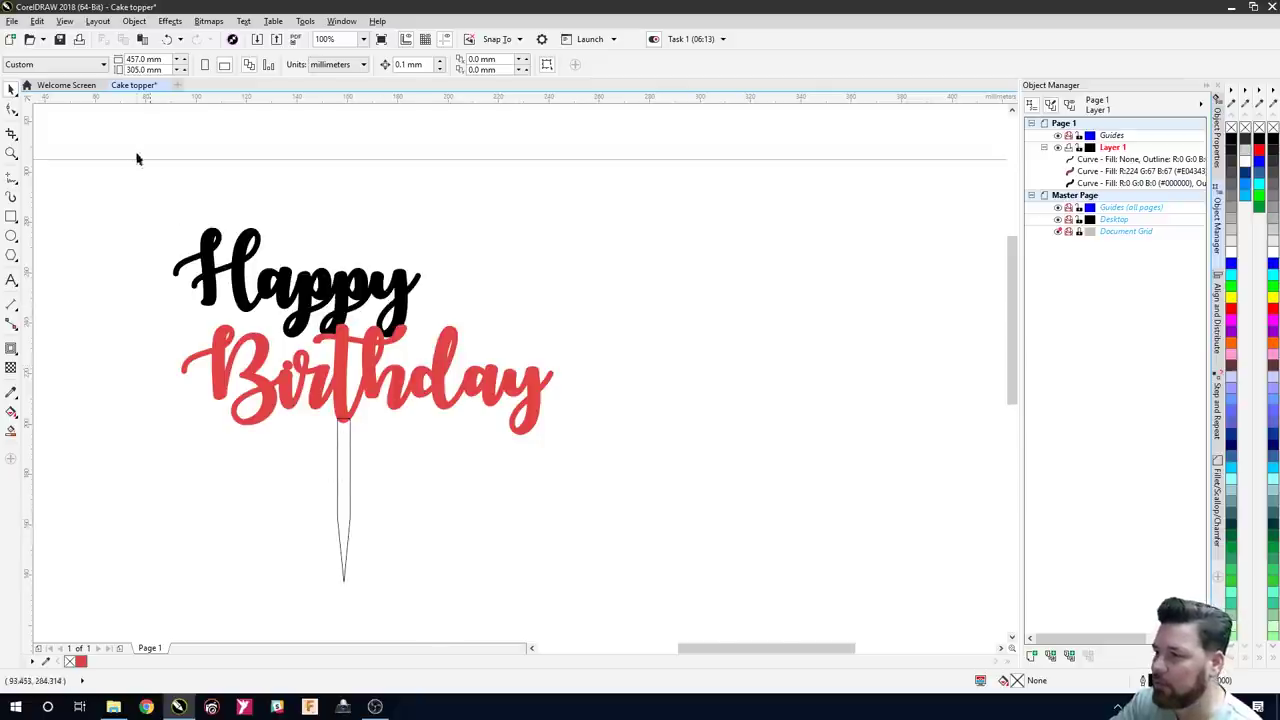
{"action": "left_click_drag", "start_coordinate": [120, 165], "coordinate": [586, 610]}
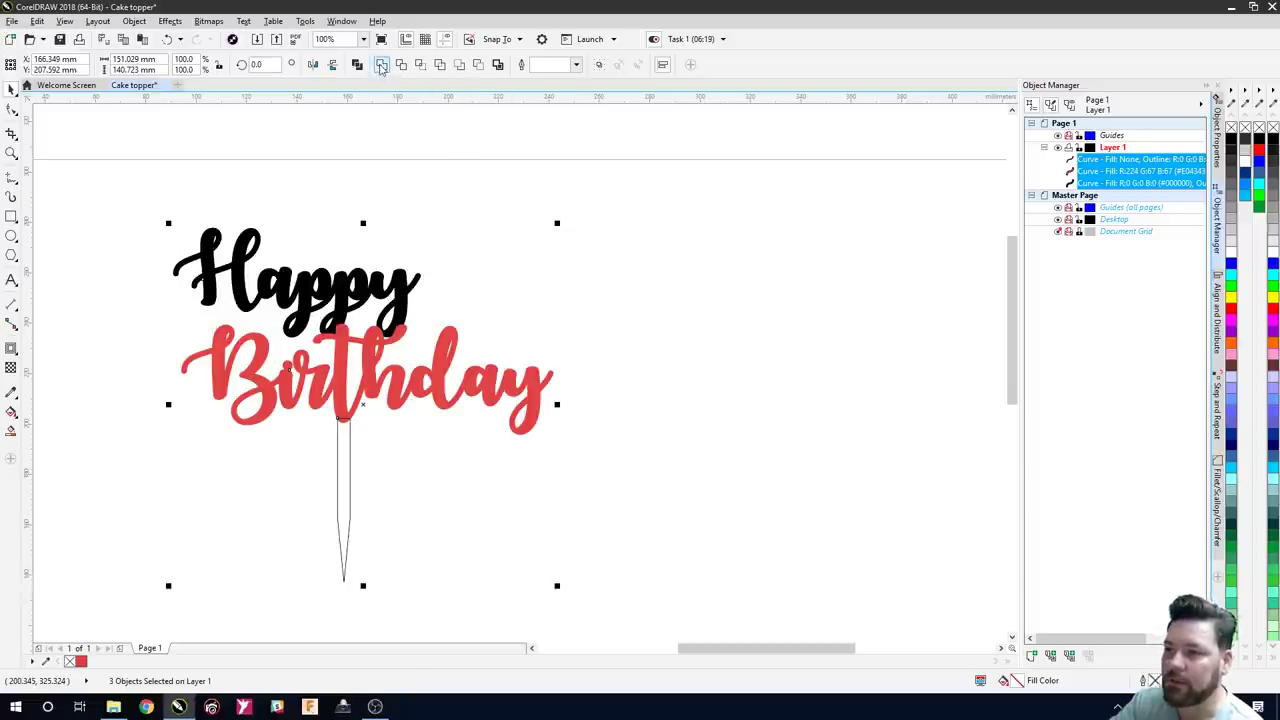
{"action": "left_click", "coordinate": [381, 65]}
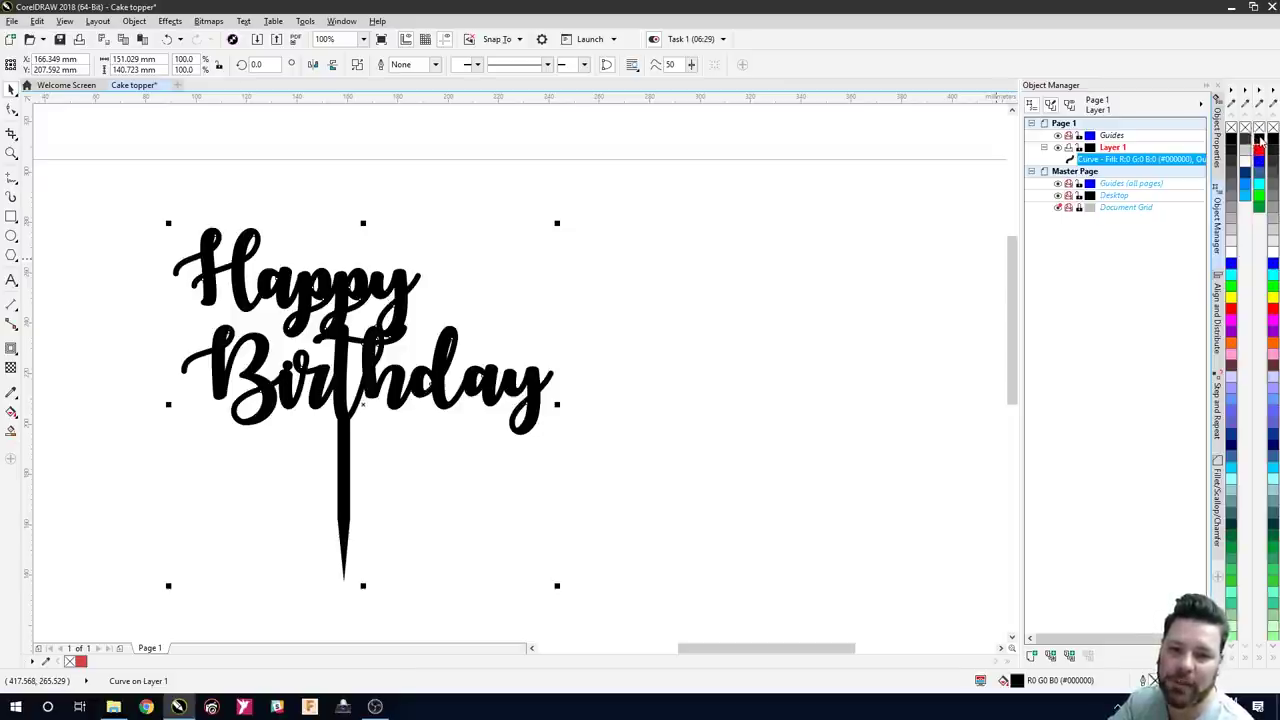
{"action": "left_click_drag", "start_coordinate": [1261, 141], "coordinate": [375, 378]}
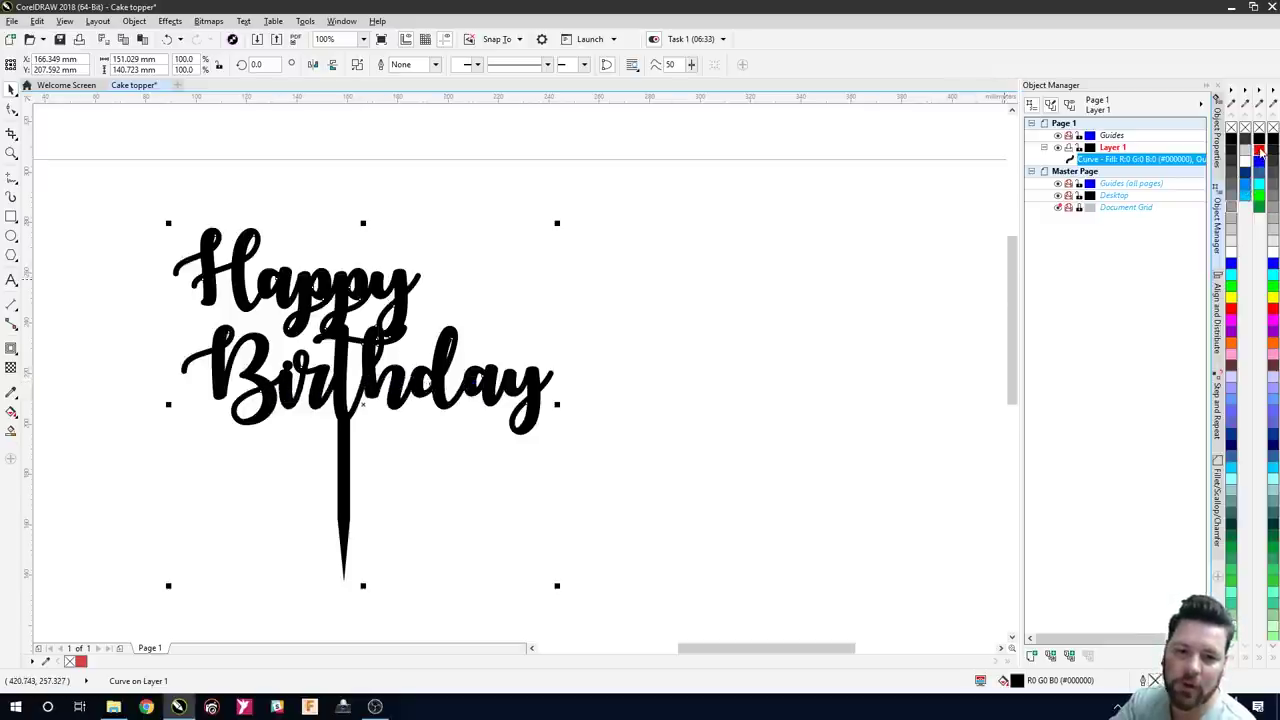
{"action": "left_click_drag", "start_coordinate": [1260, 152], "coordinate": [526, 462]}
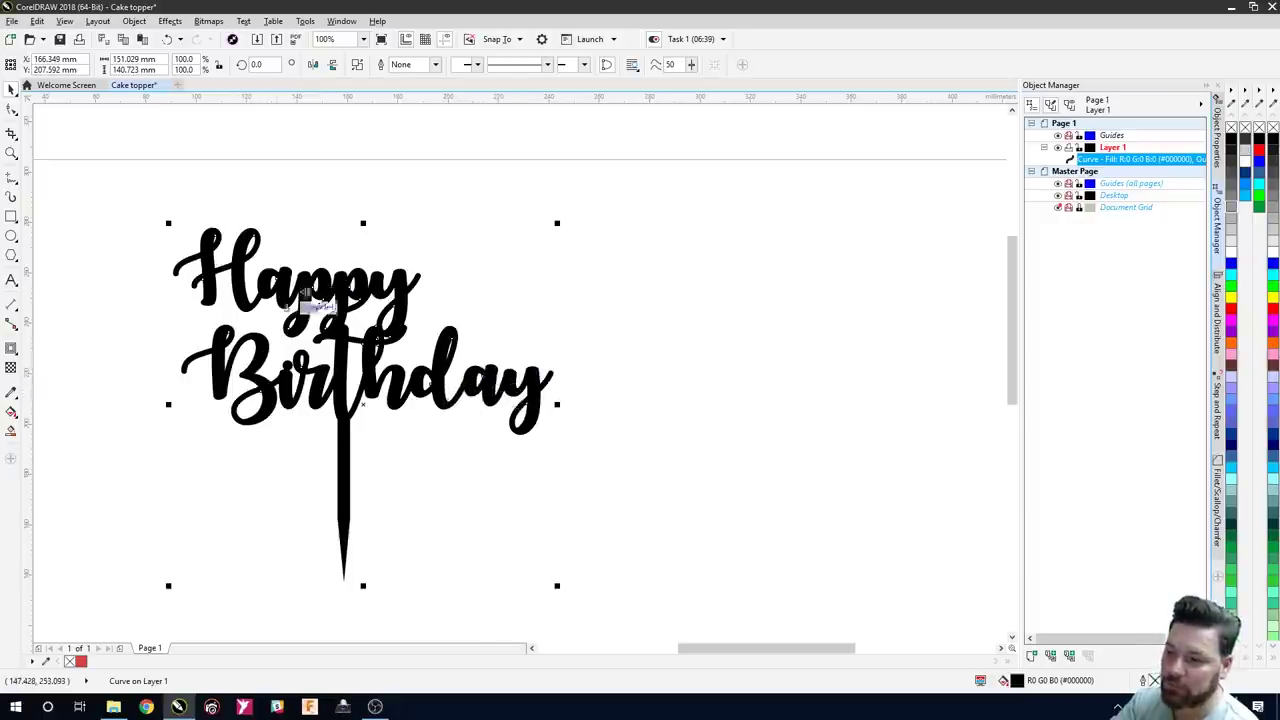
{"action": "left_click_drag", "start_coordinate": [1273, 163], "coordinate": [378, 350]}
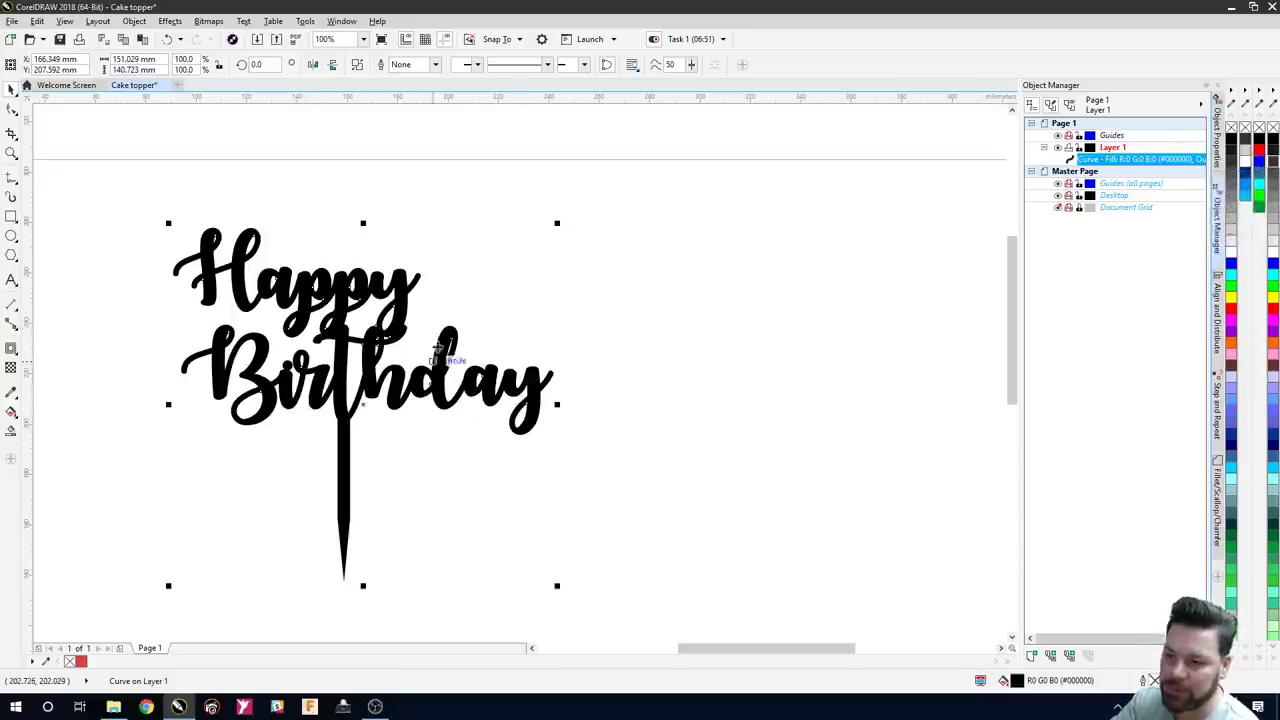
- Give the welded topper a Hairline outline in Desert Blue and no fill
{"action": "left_click", "coordinate": [1259, 176]}
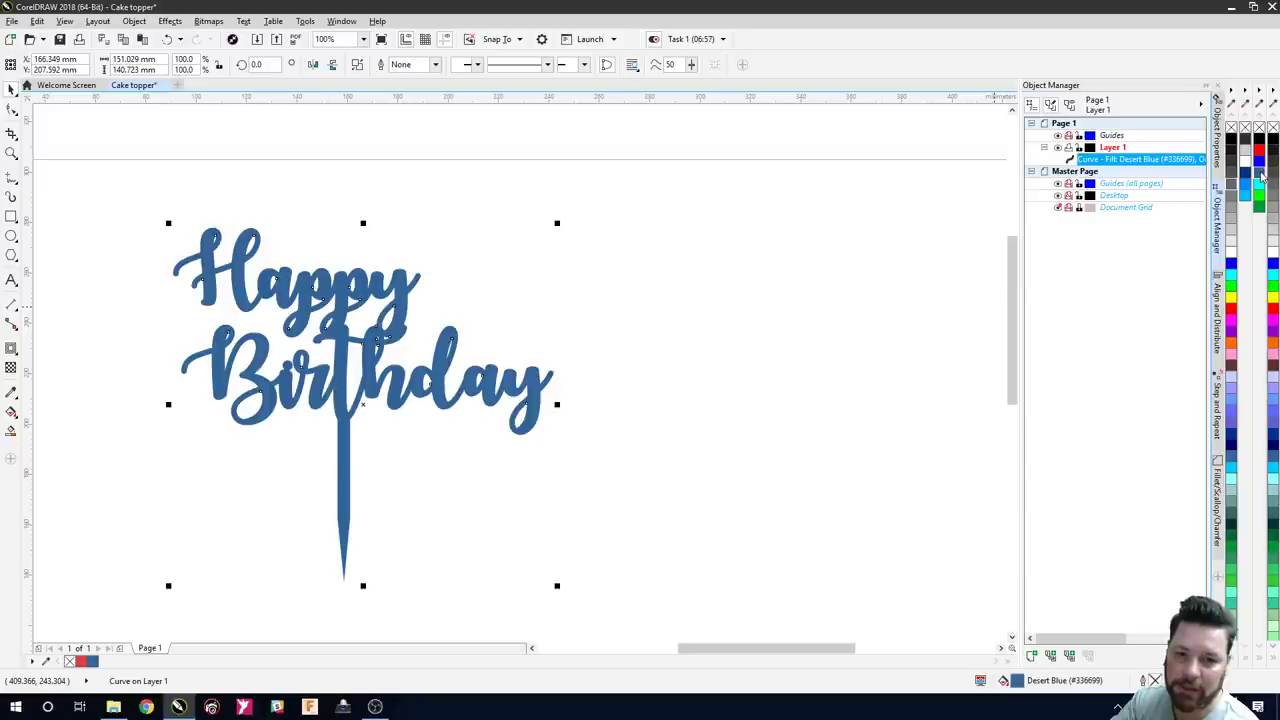
{"action": "right_click", "coordinate": [1262, 176]}
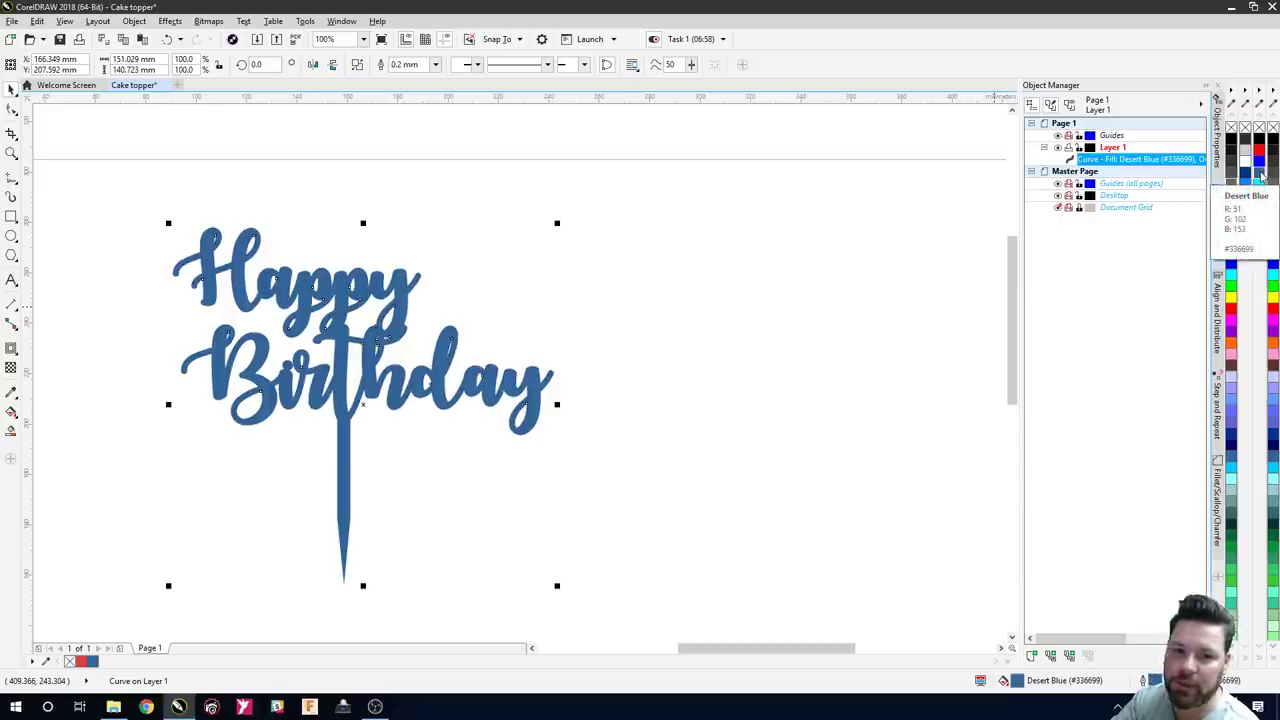
{"action": "left_click", "coordinate": [1259, 128]}
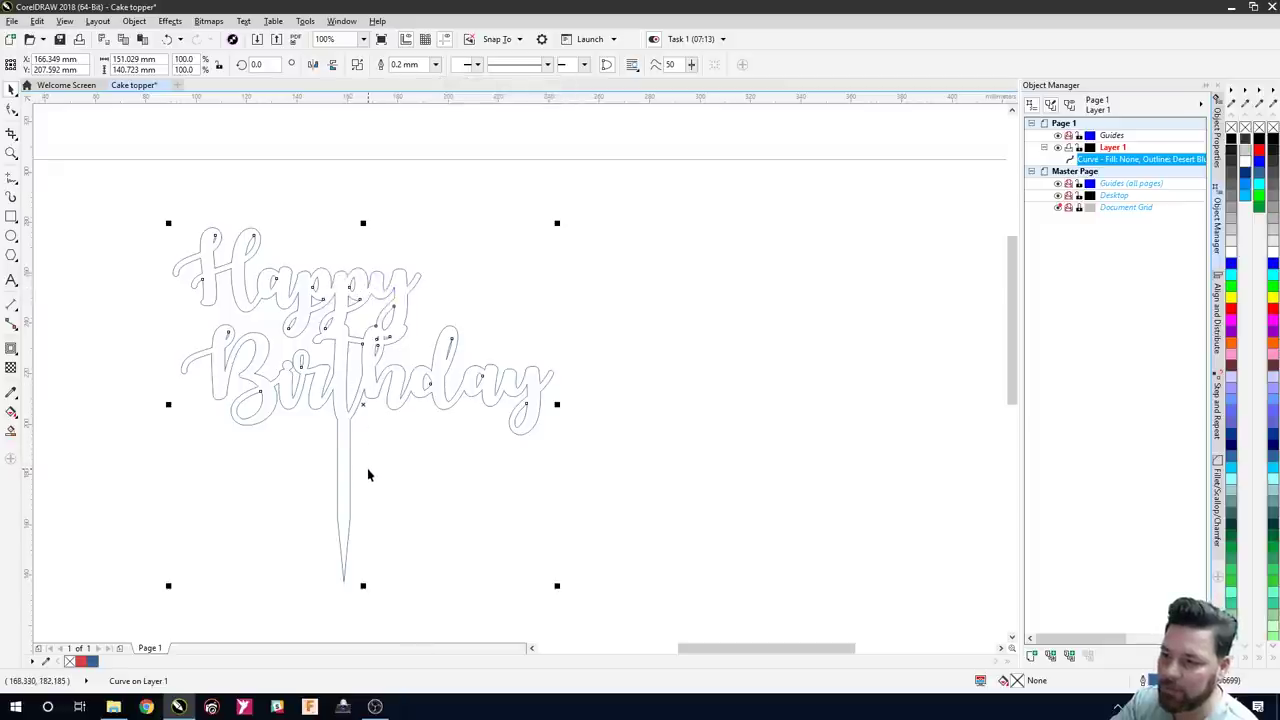
{"action": "left_click", "coordinate": [435, 64]}
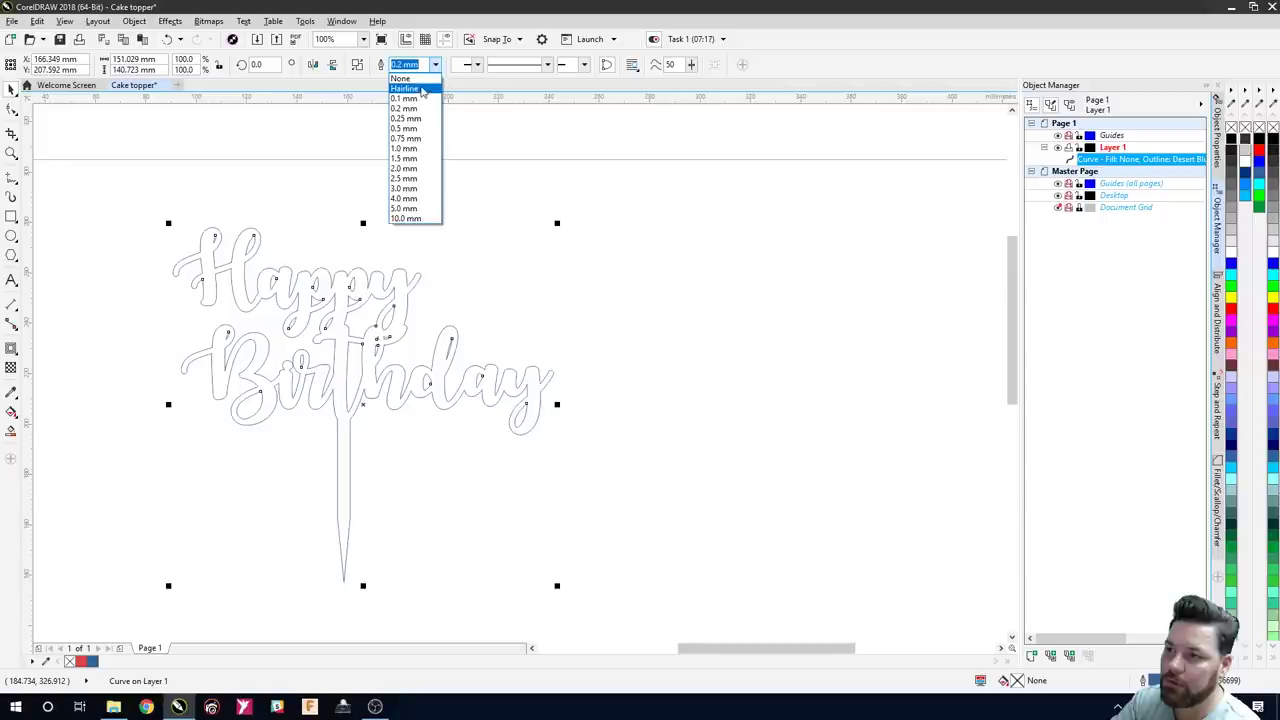
{"action": "left_click", "coordinate": [424, 88]}
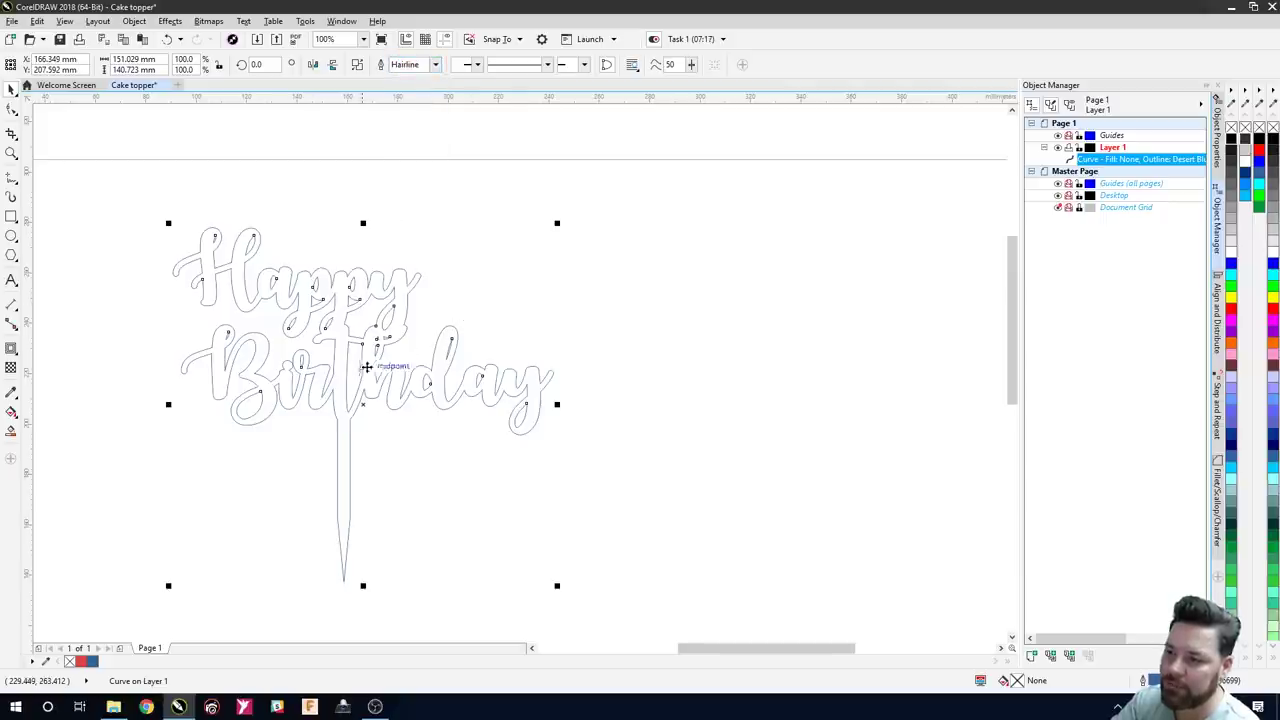
{"action": "left_click", "coordinate": [640, 500]}
- Examine the welded outline where the letters, words and stake join, and its placement on the page
{"action": "scroll", "coordinate": [320, 445], "scroll_direction": "up", "scroll_amount": 2}
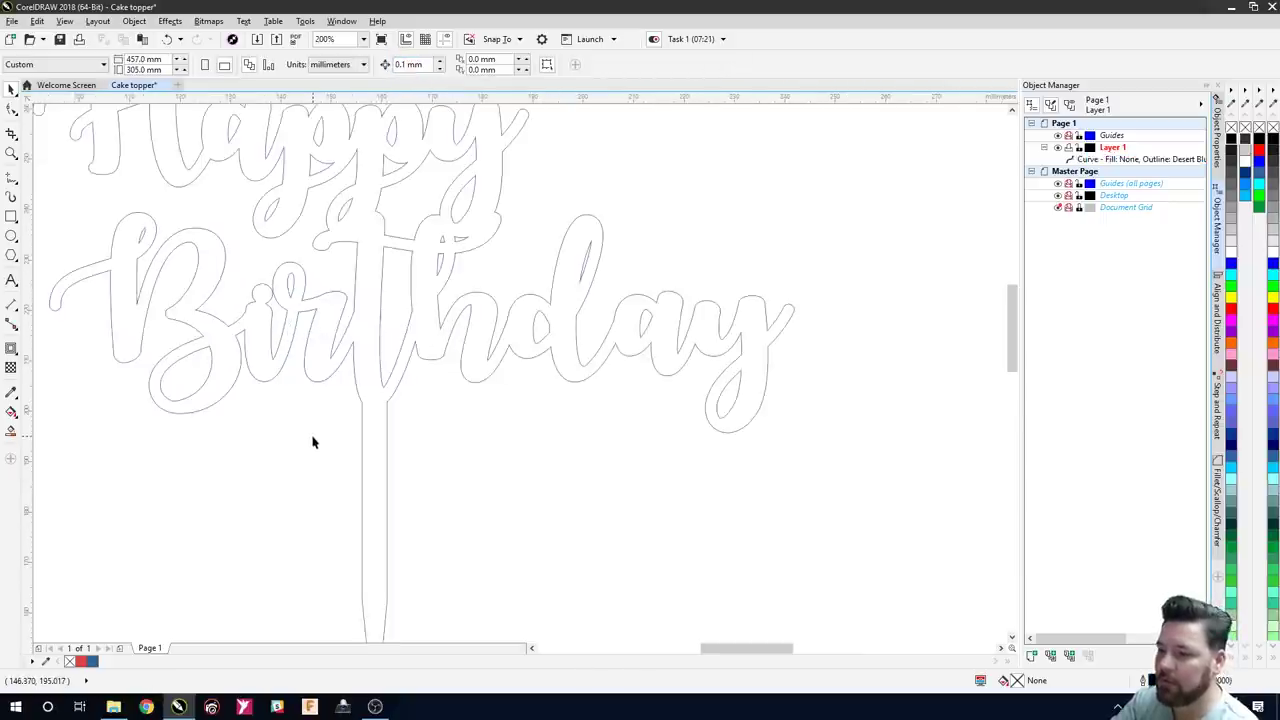
{"action": "scroll", "coordinate": [314, 427], "scroll_direction": "up", "scroll_amount": 1}
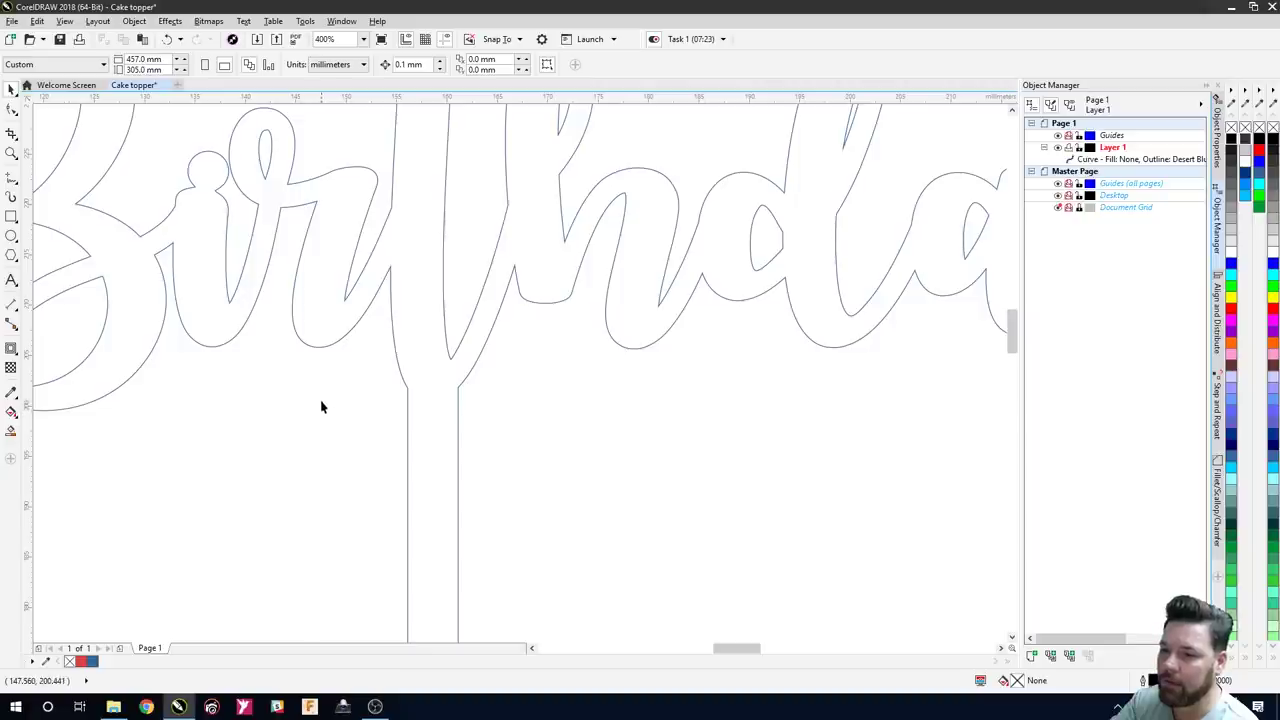
{"action": "scroll", "coordinate": [321, 407], "scroll_direction": "down", "scroll_amount": 3}
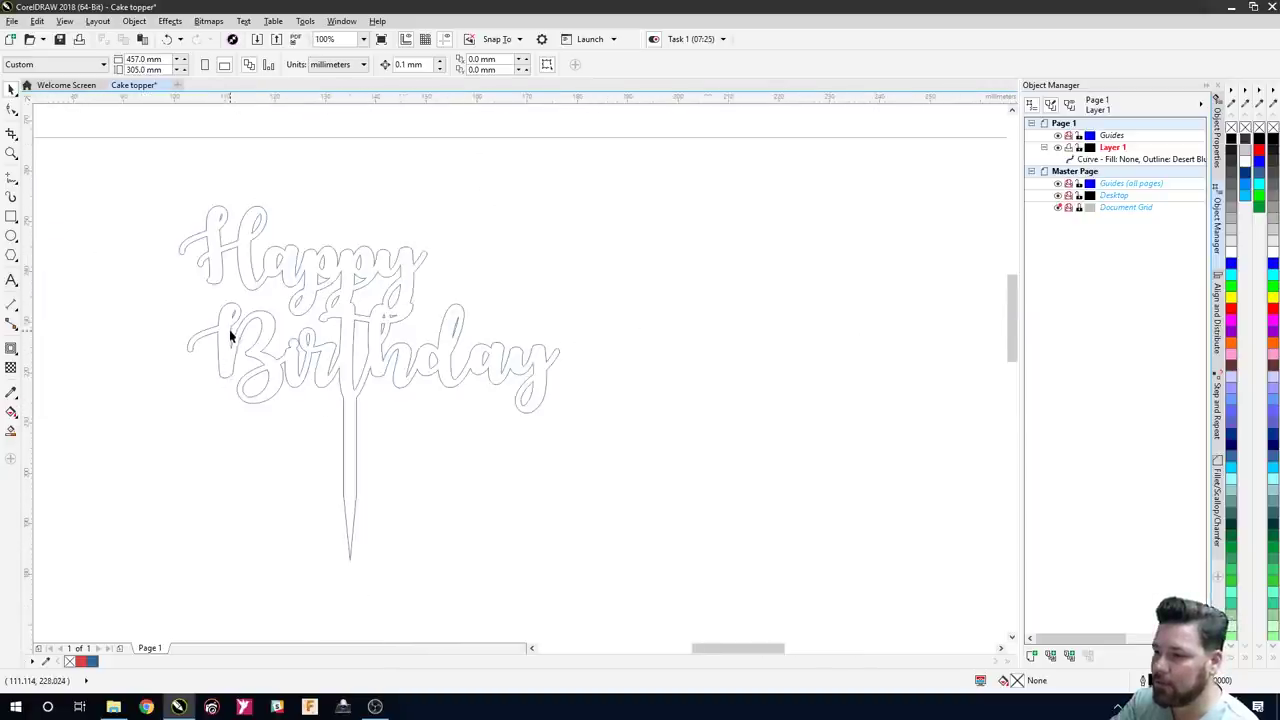
{"action": "scroll", "coordinate": [229, 335], "scroll_direction": "up", "scroll_amount": 1}
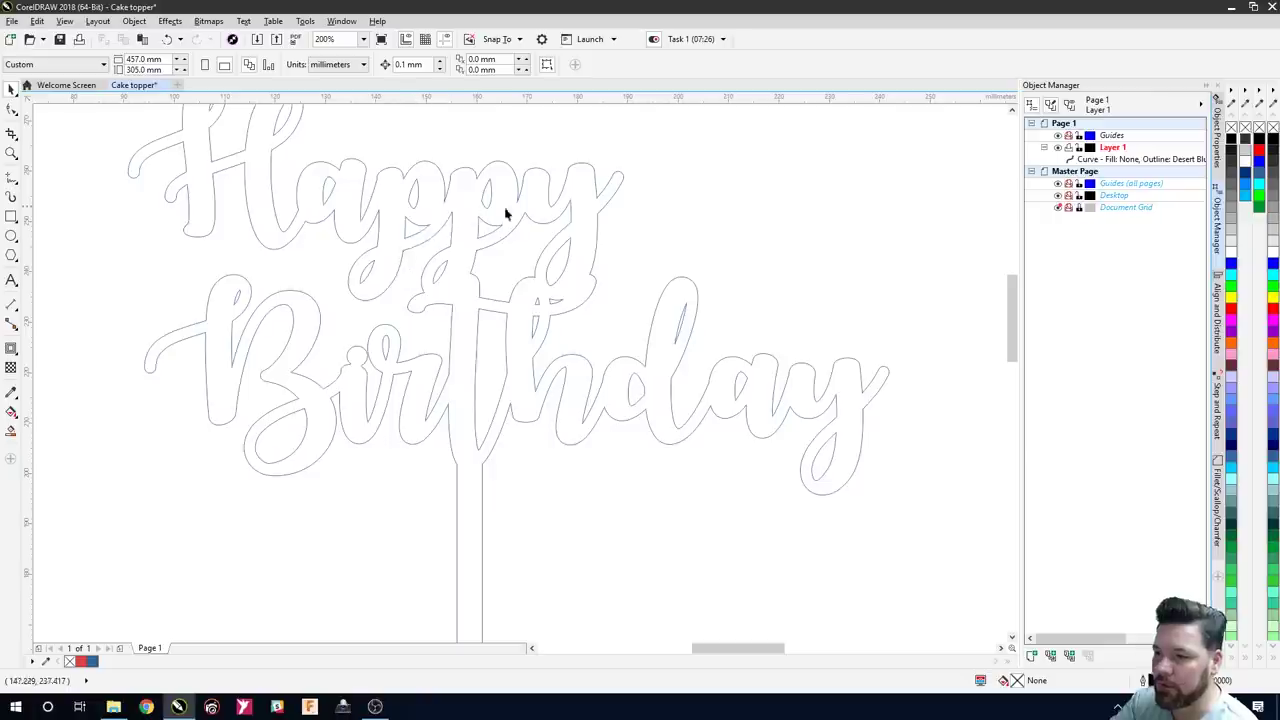
{"action": "scroll", "coordinate": [325, 440], "scroll_direction": "down", "scroll_amount": 2}
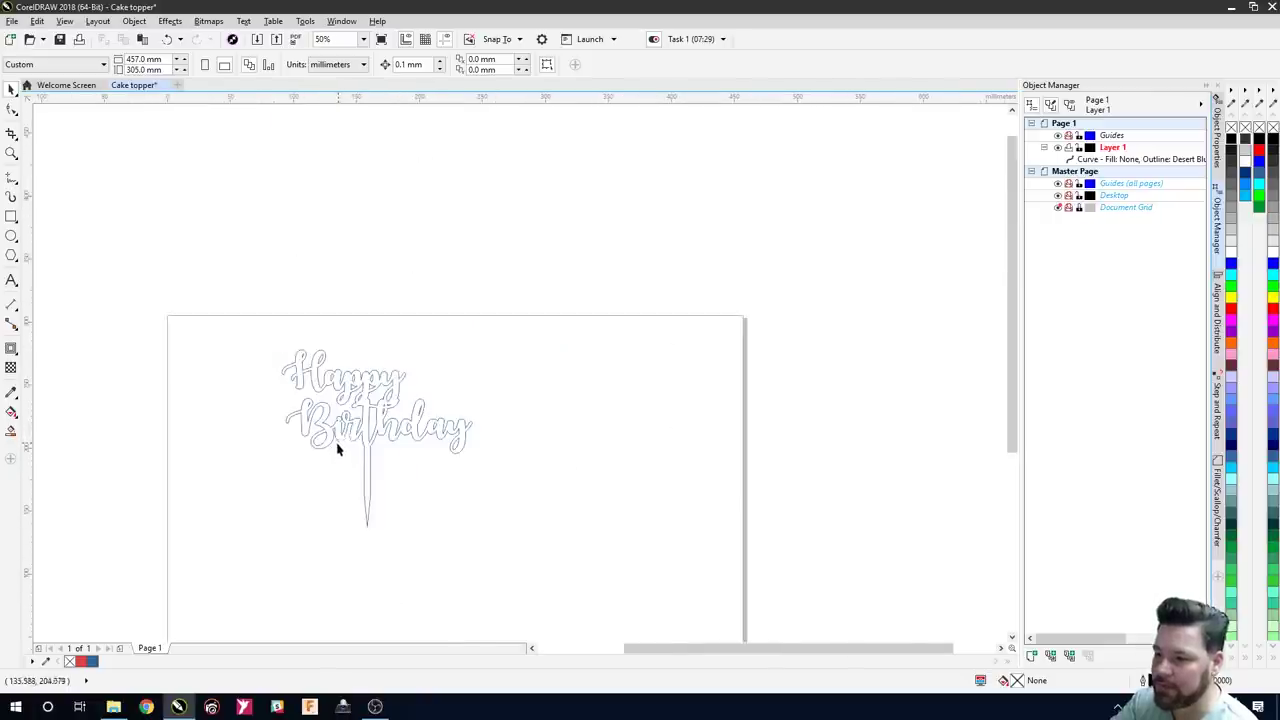
{"action": "scroll", "coordinate": [250, 528], "scroll_direction": "up", "scroll_amount": 1}
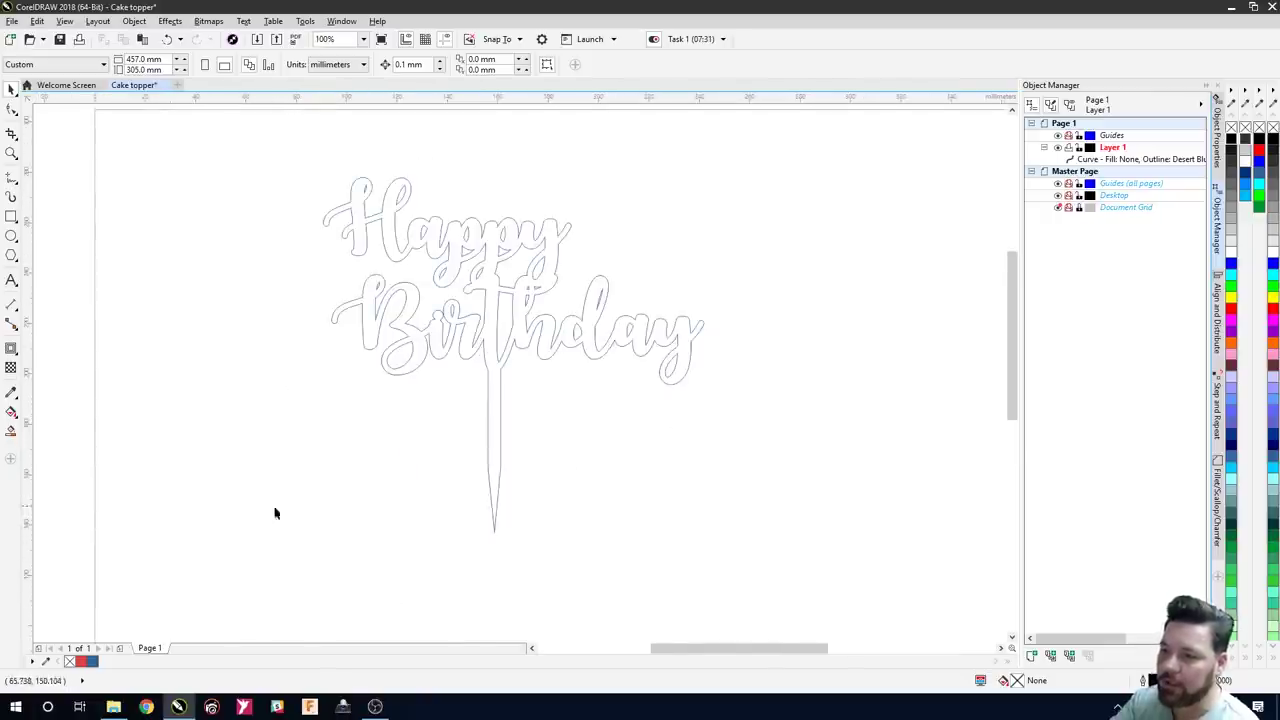
{"action": "scroll", "coordinate": [300, 511], "scroll_direction": "down", "scroll_amount": 1}
{"action": "left_click_drag", "start_coordinate": [386, 506], "coordinate": [386, 463]}
{"action": "scroll", "coordinate": [385, 397], "scroll_direction": "up", "scroll_amount": 1}
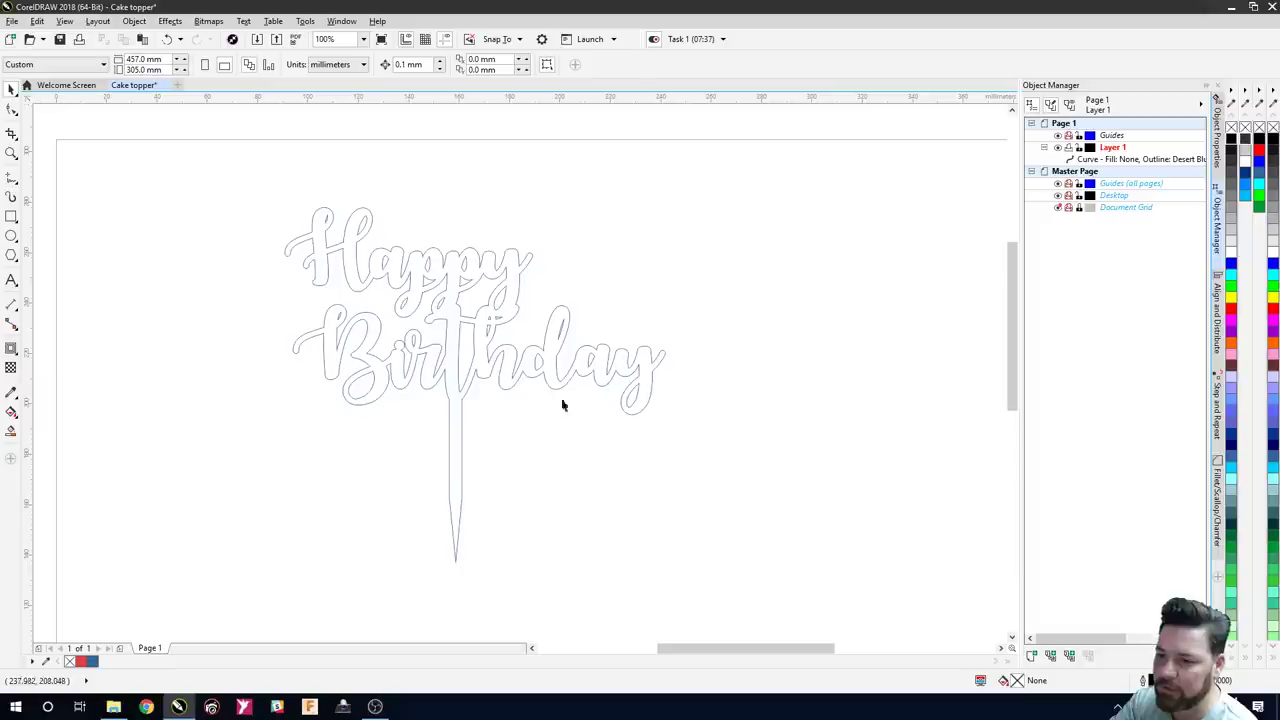
{"action": "scroll", "coordinate": [414, 506], "scroll_direction": "down", "scroll_amount": 1}
{"action": "left_click_drag", "start_coordinate": [317, 537], "coordinate": [390, 440]}
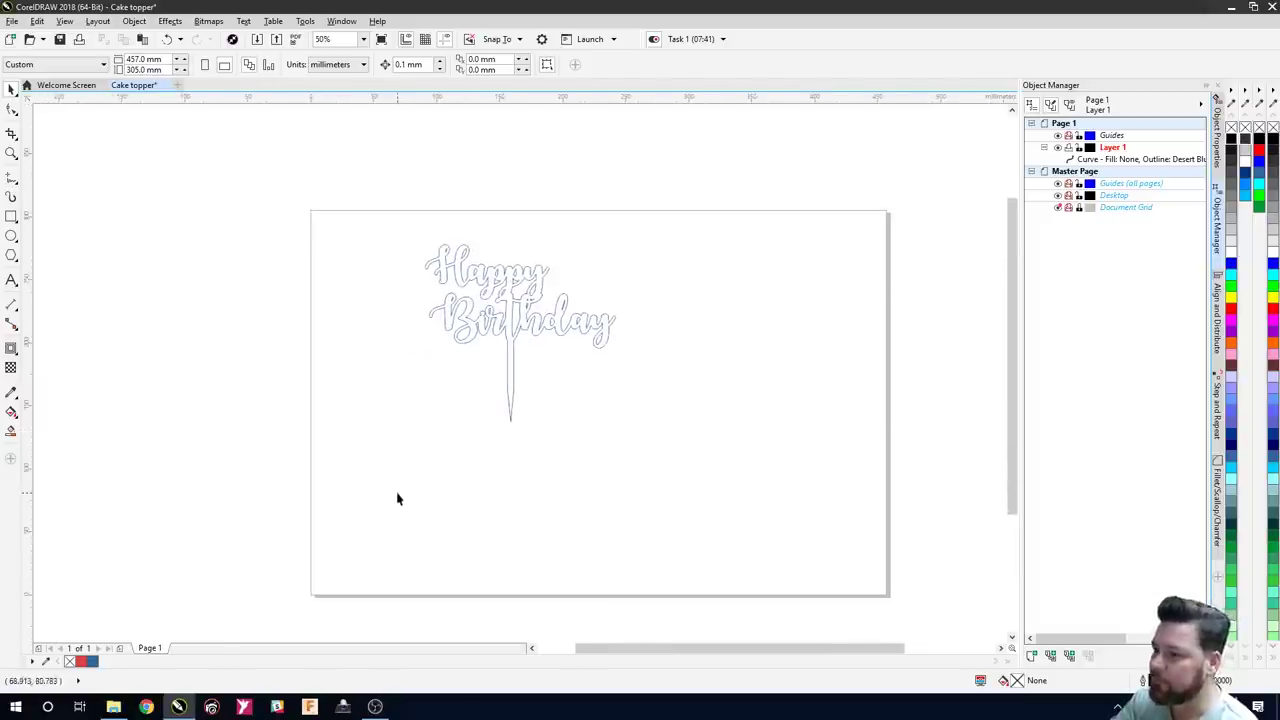
- Move the welded topper close to the upper-left corner of the page, just inside its edges
{"action": "left_click_drag", "start_coordinate": [387, 217], "coordinate": [655, 476]}
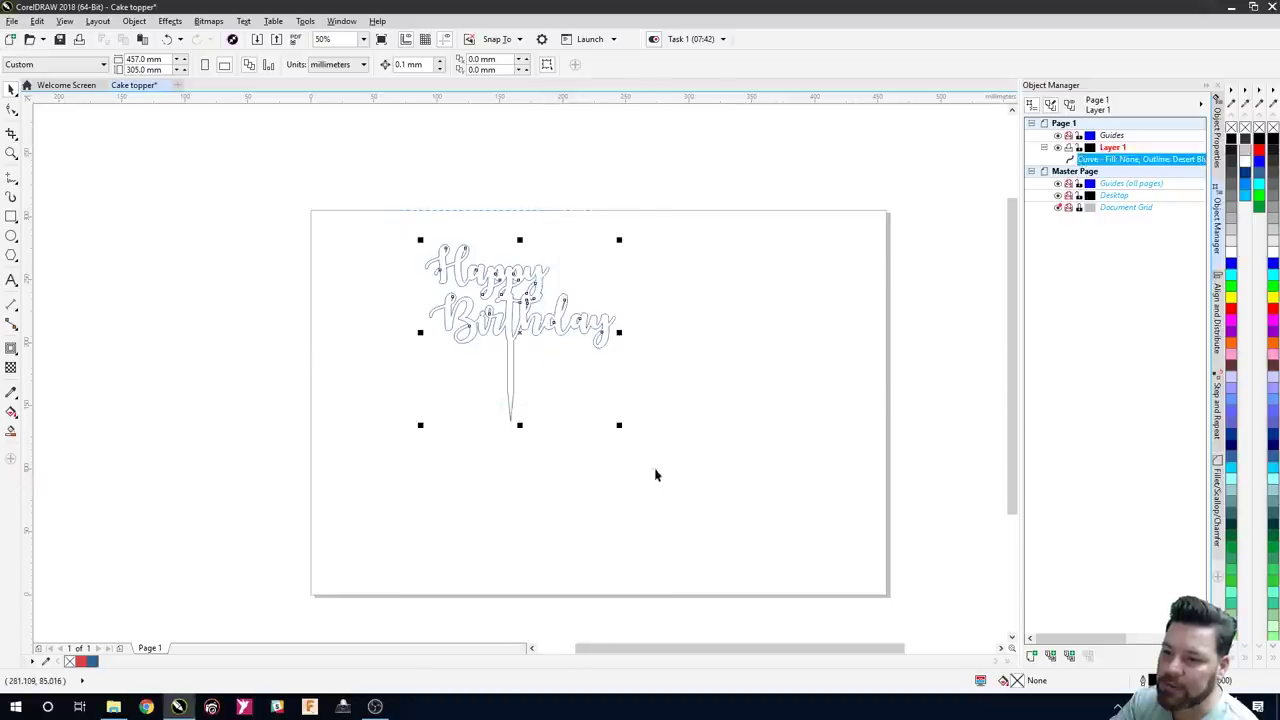
{"action": "left_click_drag", "start_coordinate": [522, 329], "coordinate": [410, 313]}
{"action": "left_click", "coordinate": [600, 400]}
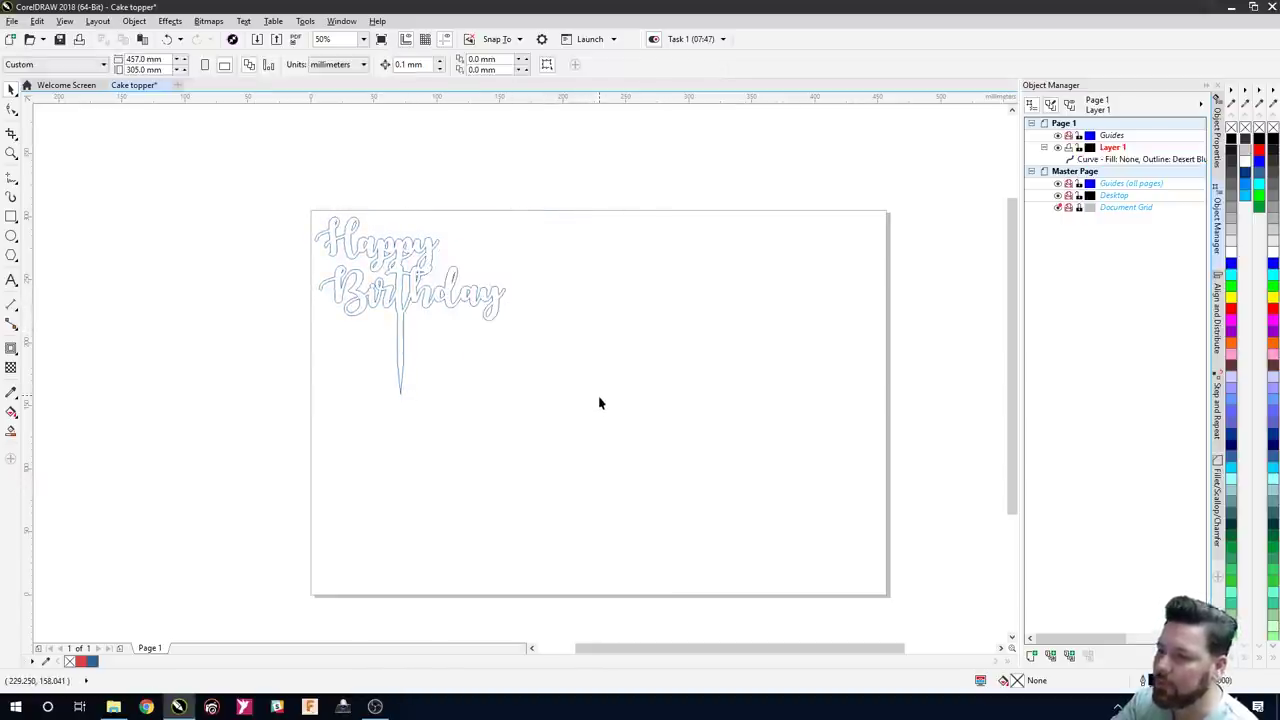
{"action": "left_click_drag", "start_coordinate": [286, 195], "coordinate": [553, 445]}
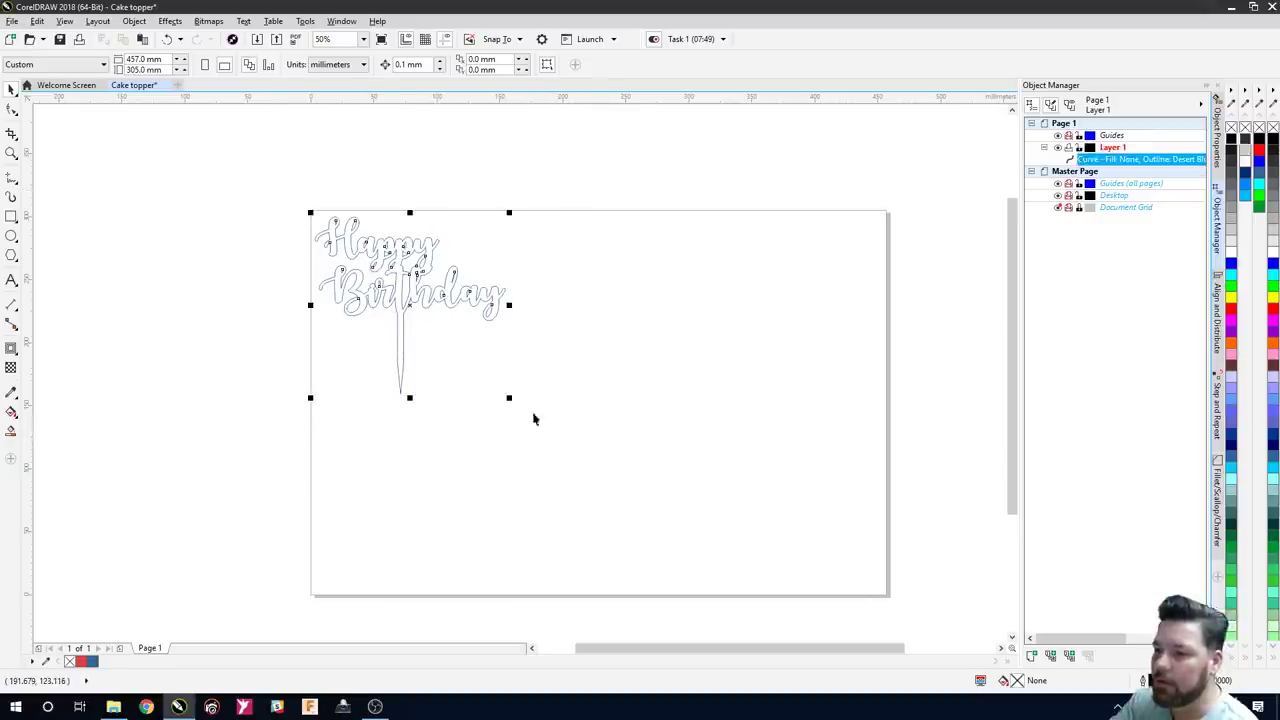
{"action": "left_click_drag", "start_coordinate": [409, 301], "coordinate": [407, 298]}
- Nudge the topper 1.7 mm up and 1 mm left to bring it tight against the page's upper-left corner
{"action": "scroll", "coordinate": [310, 229], "scroll_direction": "up", "scroll_amount": 3}
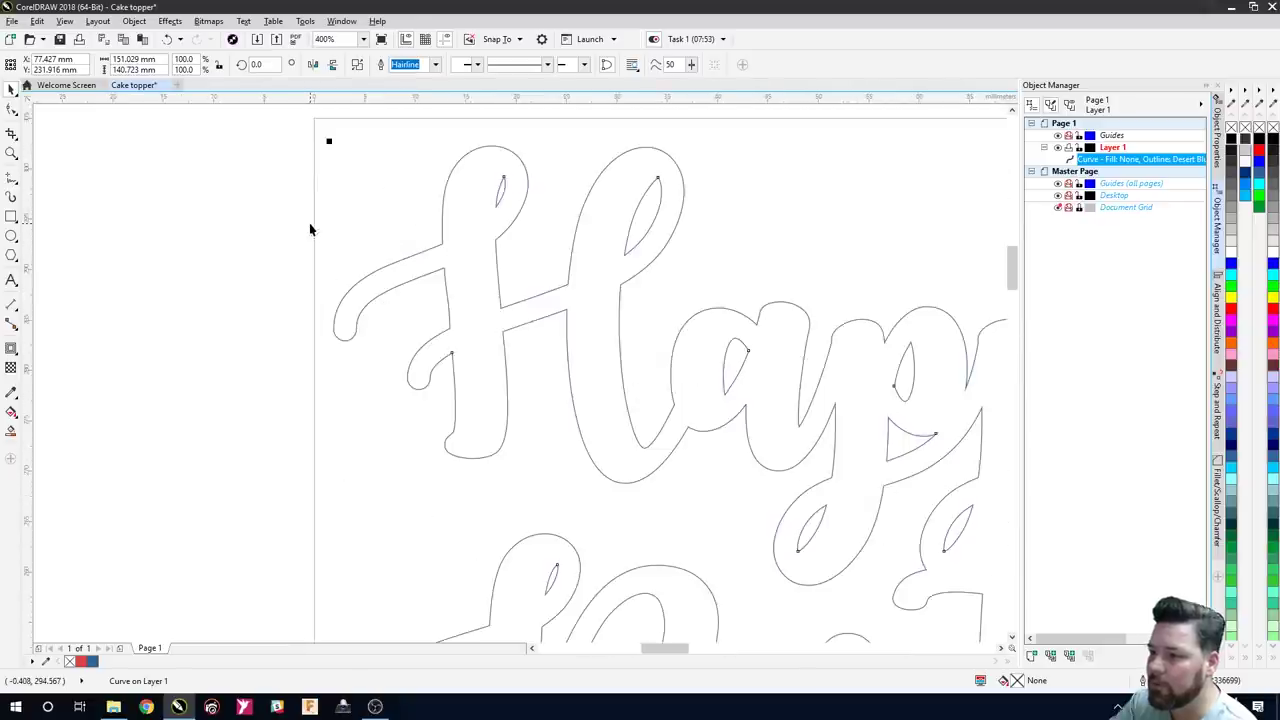
{"action": "key", "text": "Up"}
{"action": "key", "text": "Up"}
{"action": "key", "text": "Up"}
{"action": "key", "text": "Up"}
{"action": "key", "text": "Up"}
{"action": "key", "text": "Up"}
{"action": "key", "text": "Up"}
{"action": "key", "text": "Up"}
{"action": "key", "text": "Up"}
{"action": "key", "text": "Up"}
{"action": "key", "text": "Up"}
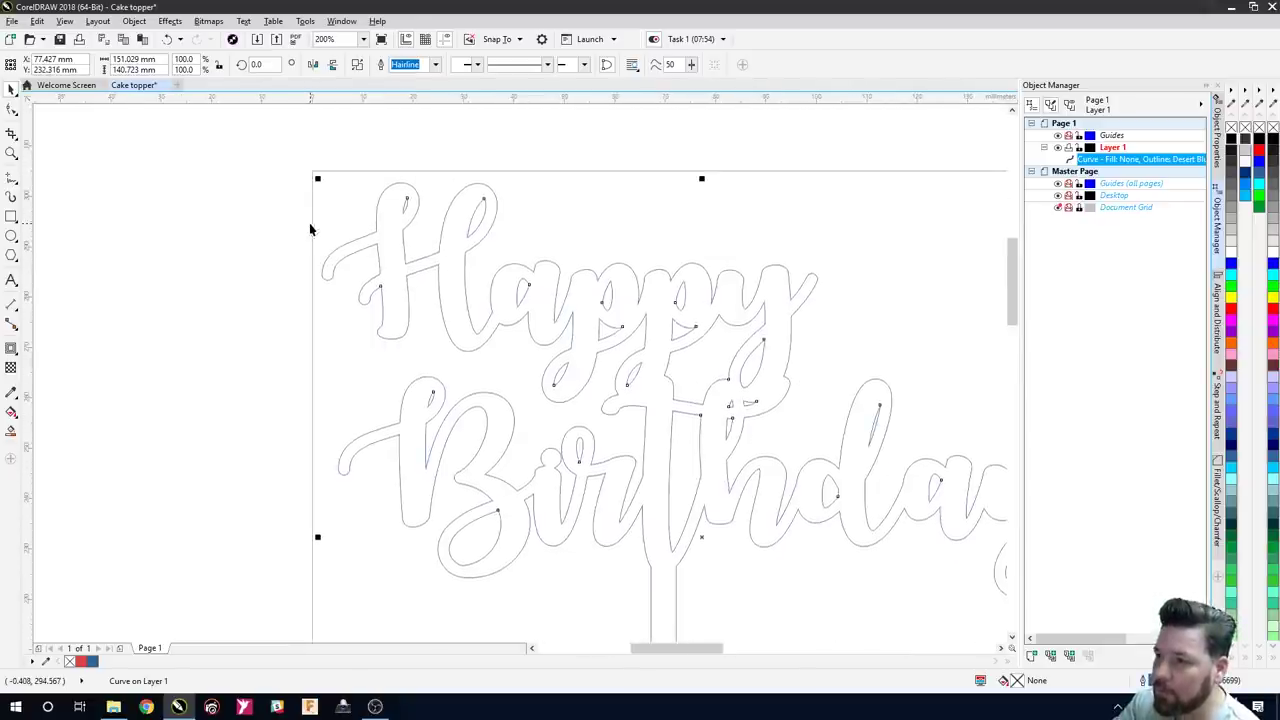
{"action": "key", "text": "Up"}
{"action": "key", "text": "Up"}
{"action": "key", "text": "Up"}
{"action": "key", "text": "Up"}
{"action": "key", "text": "Left"}
{"action": "key", "text": "Left"}
{"action": "key", "text": "Left"}
{"action": "key", "text": "Left"}
{"action": "key", "text": "Left"}
{"action": "key", "text": "Left"}
{"action": "key", "text": "Left"}
{"action": "key", "text": "Left"}
{"action": "key", "text": "Left"}
{"action": "key", "text": "Left"}
{"action": "key", "text": "Left"}
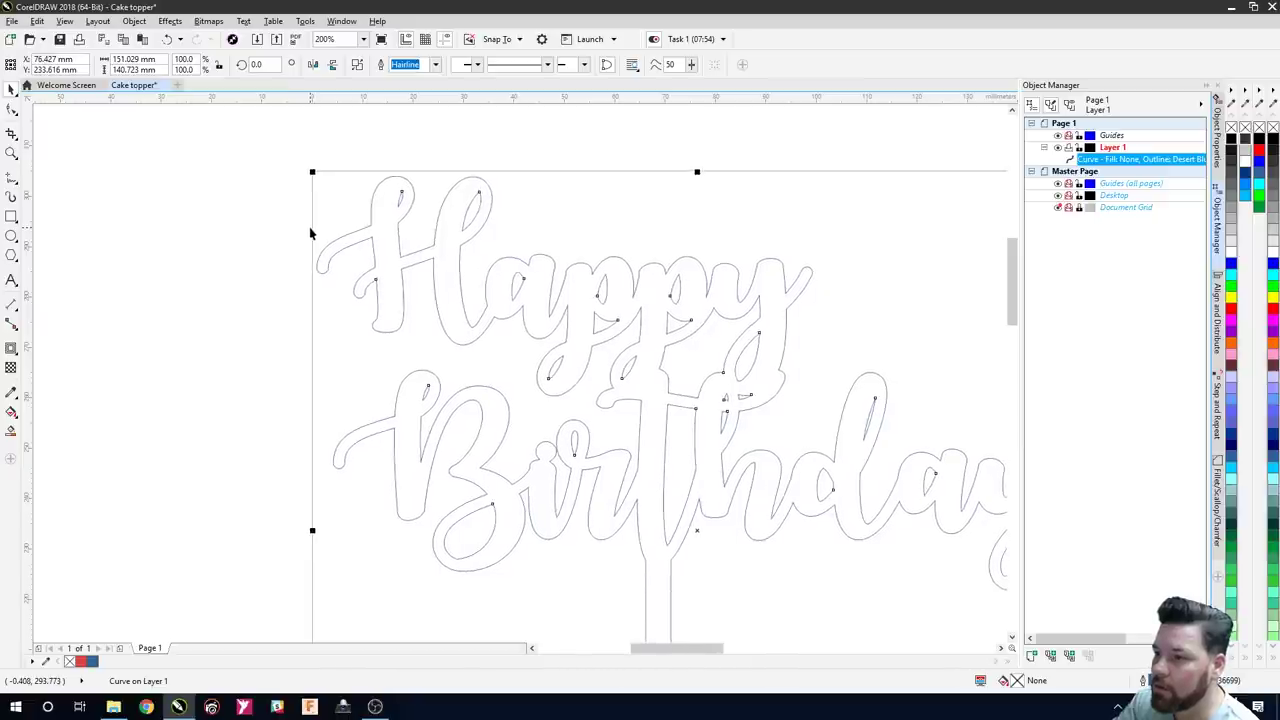
{"action": "left_click", "coordinate": [207, 400]}
{"action": "scroll", "coordinate": [167, 364], "scroll_direction": "down", "scroll_amount": 2}
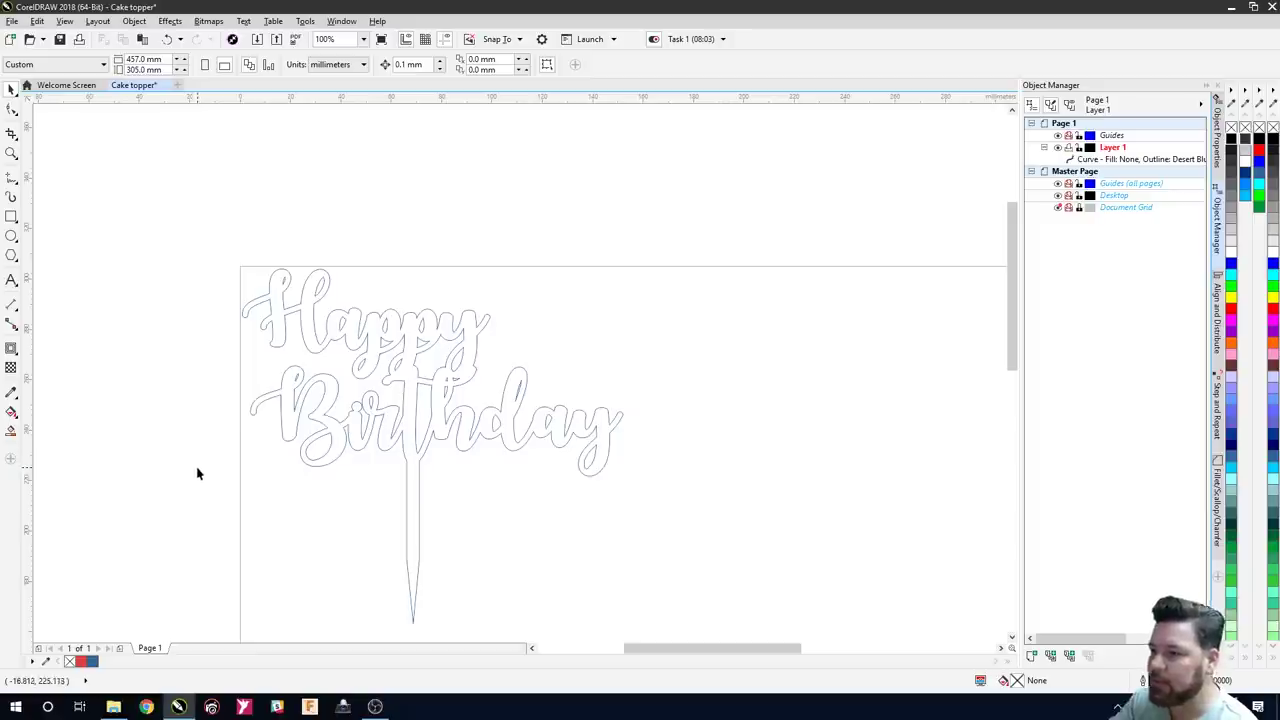
- Save the drawing as Cake topper.cdr in the CALiRep Main folder
{"action": "left_click", "coordinate": [60, 40]}
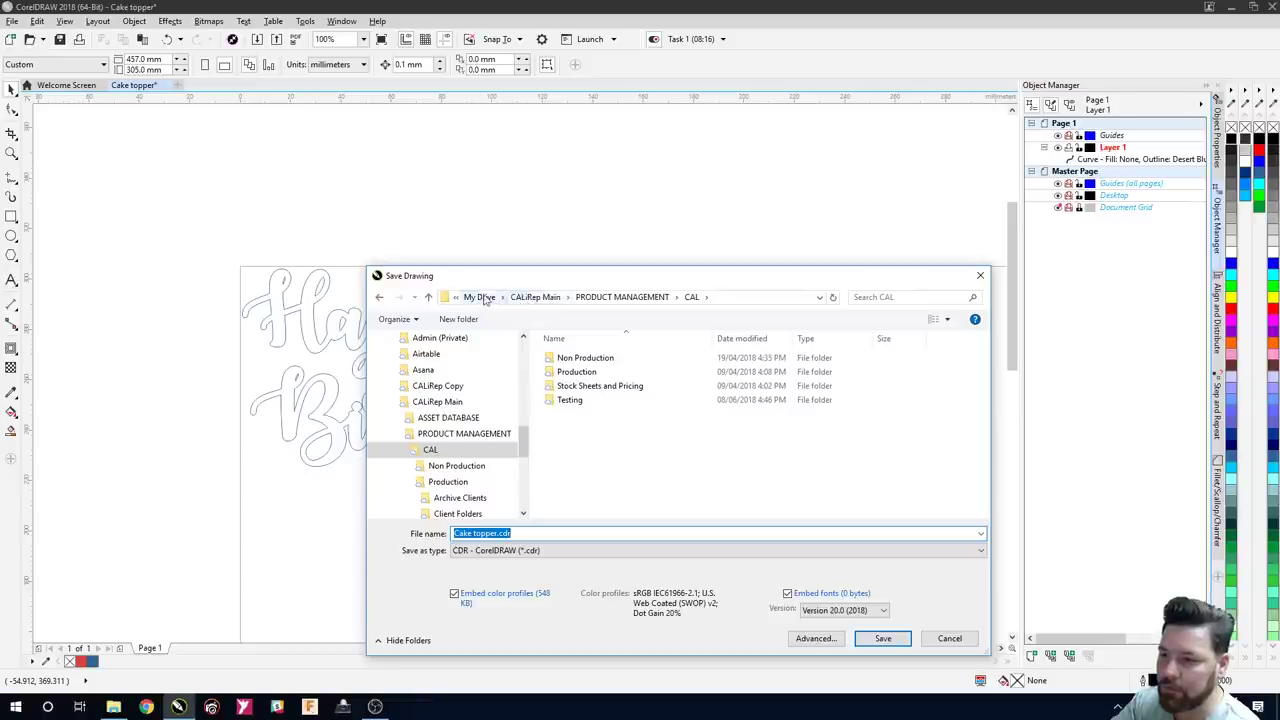
{"action": "left_click", "coordinate": [535, 297]}
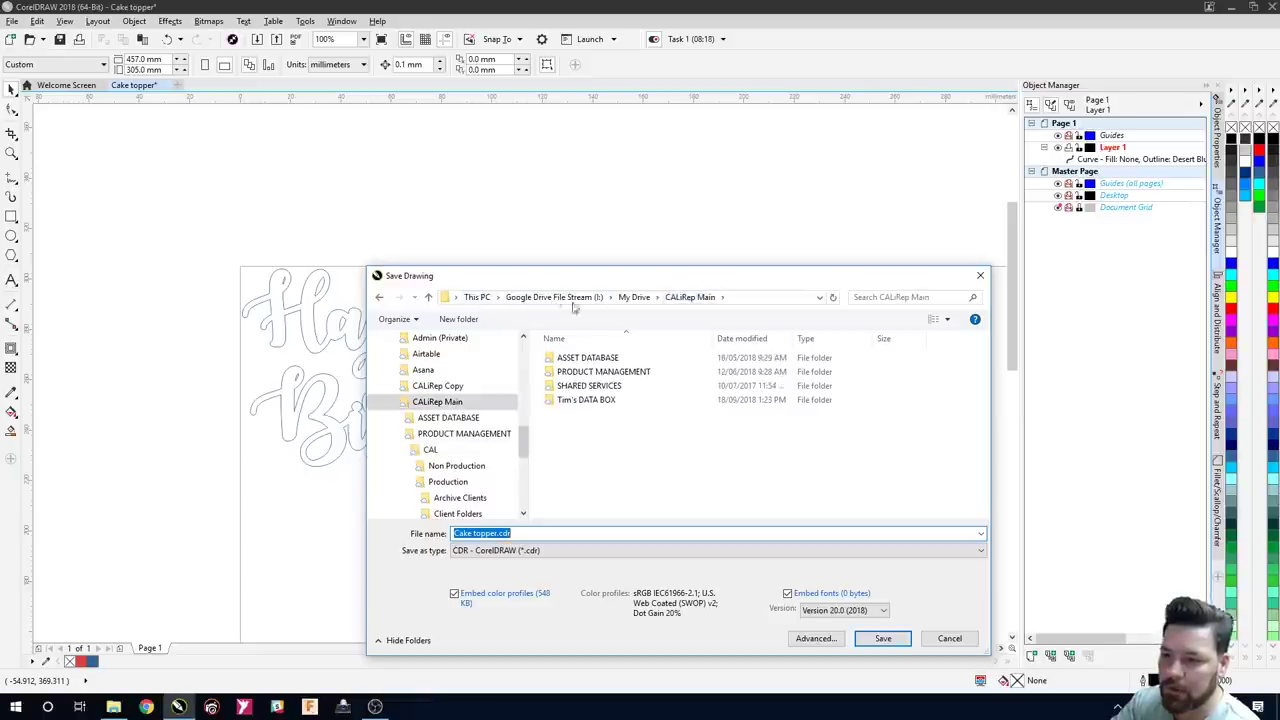
{"action": "left_click", "coordinate": [614, 440]}
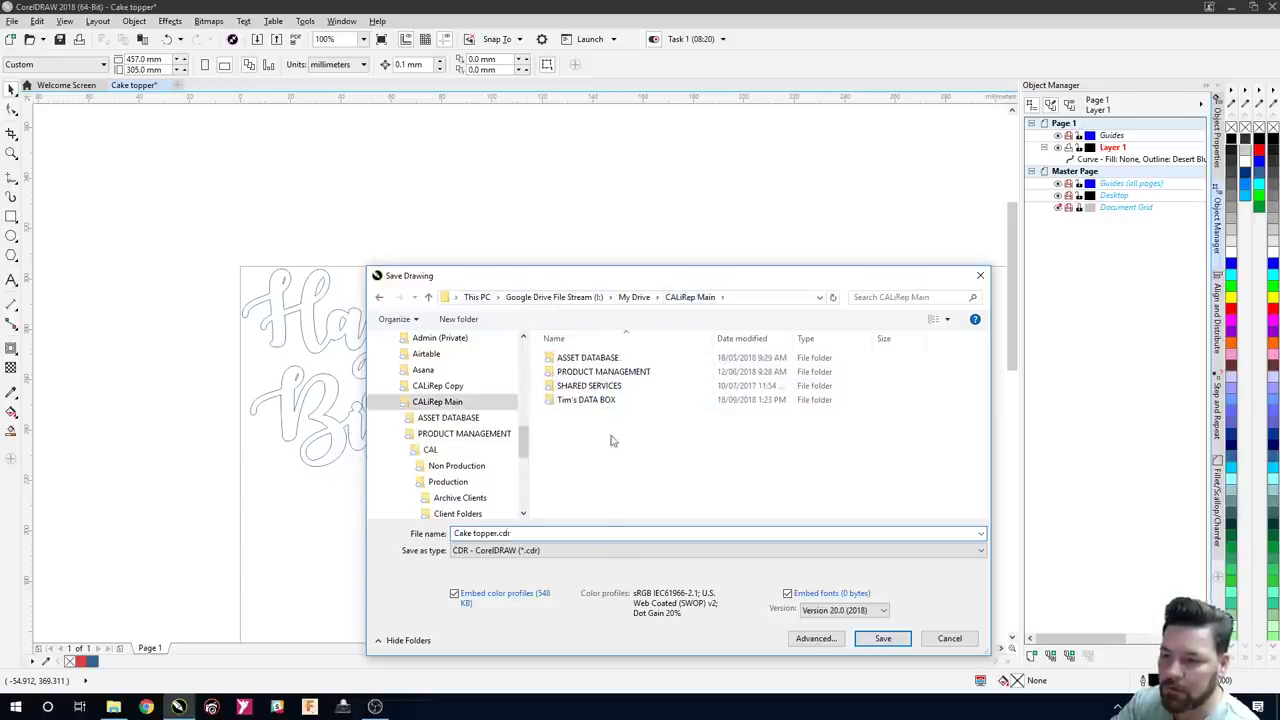
{"action": "left_click", "coordinate": [880, 639]}
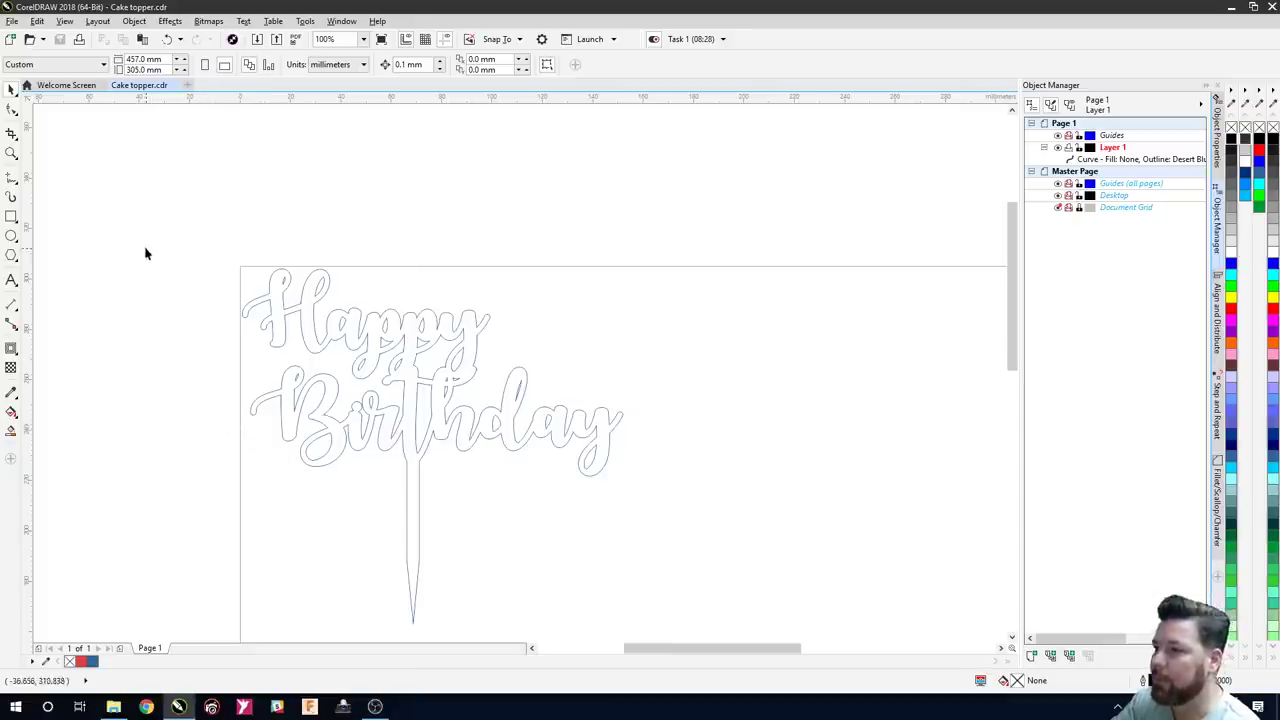
- Open the Rayjet Engraver v2.4.2 print preferences and choose Wood, MDF 3mm as the material
{"action": "left_click", "coordinate": [79, 40]}
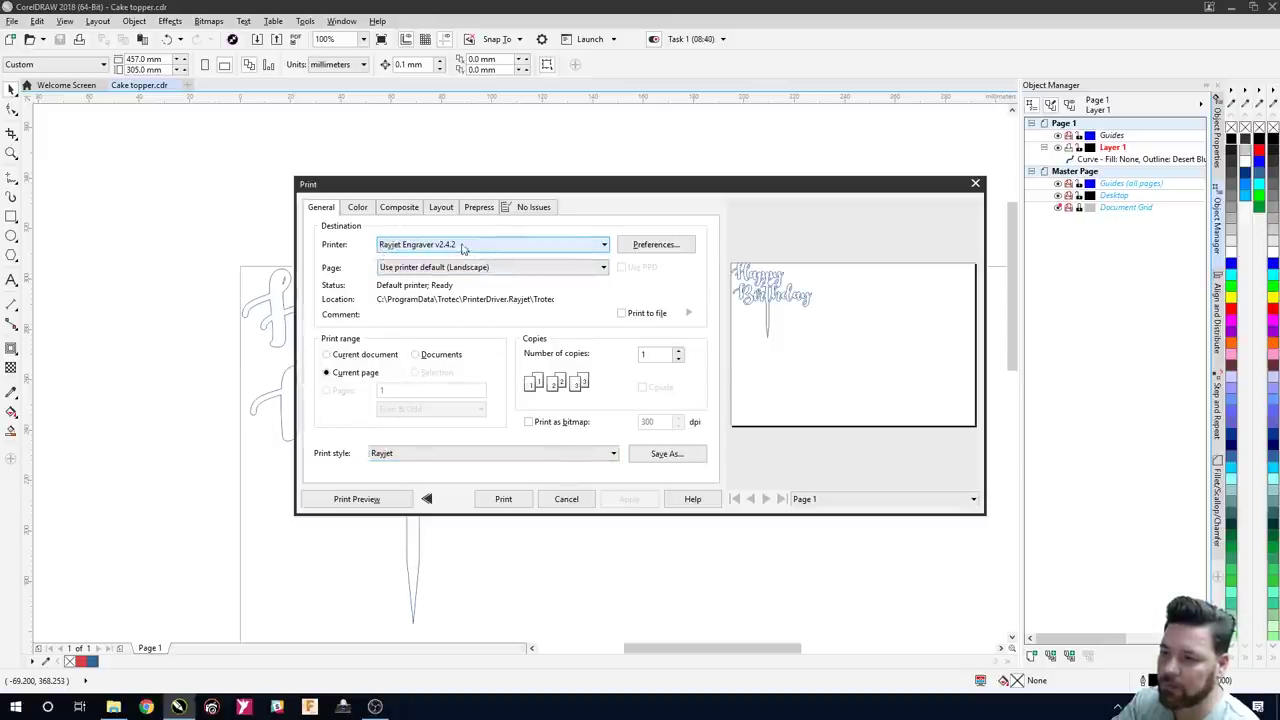
{"action": "left_click", "coordinate": [656, 246]}
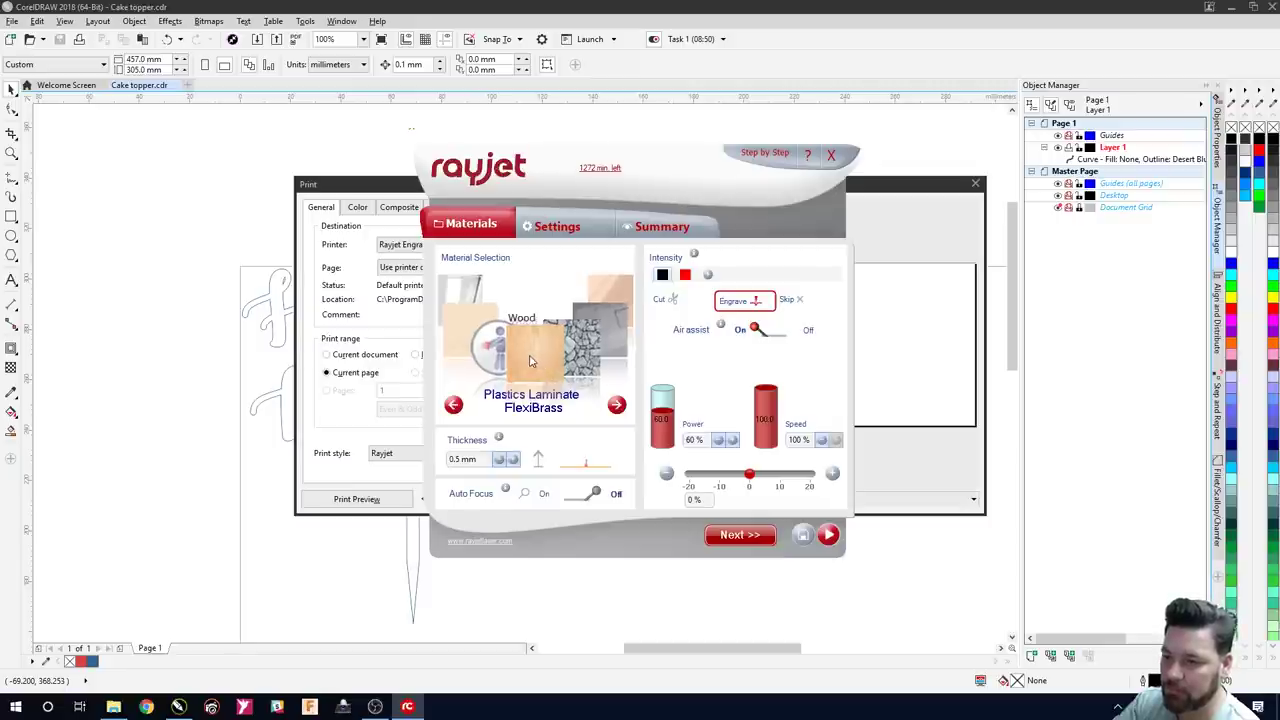
{"action": "left_click", "coordinate": [531, 358]}
{"action": "scroll", "coordinate": [535, 458], "scroll_direction": "down", "scroll_amount": 2}
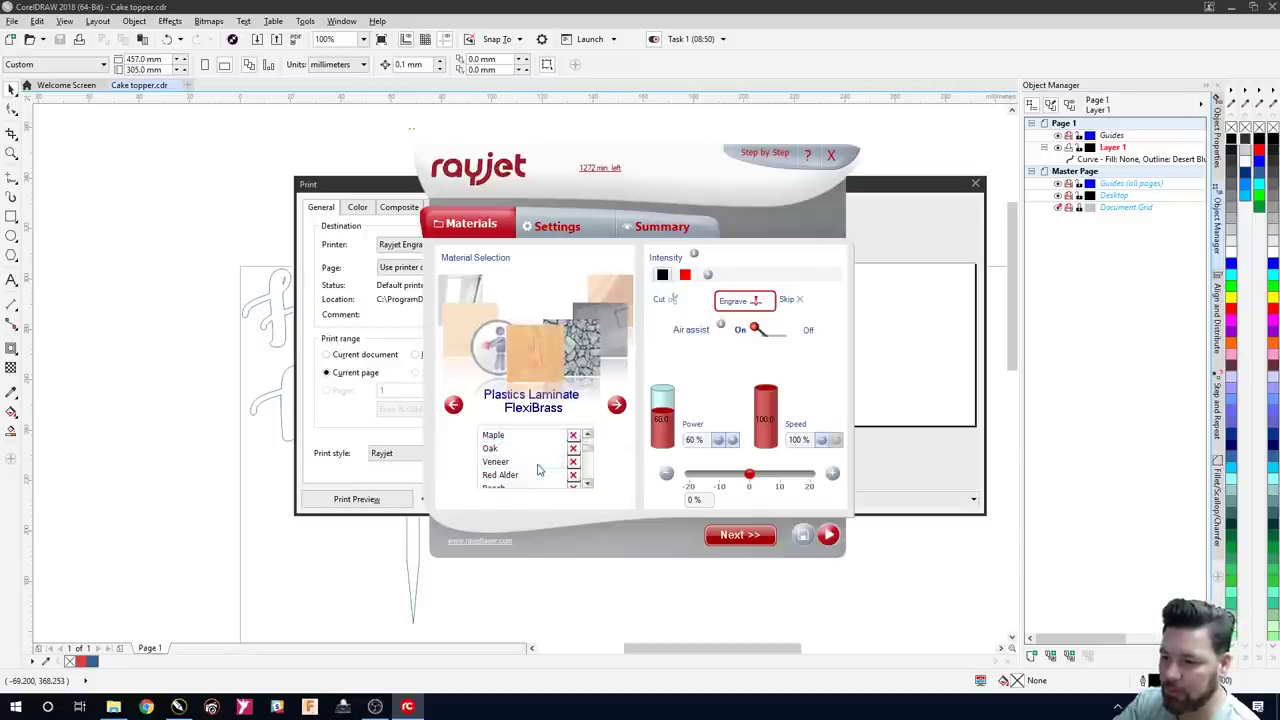
{"action": "scroll", "coordinate": [535, 458], "scroll_direction": "down", "scroll_amount": 4}
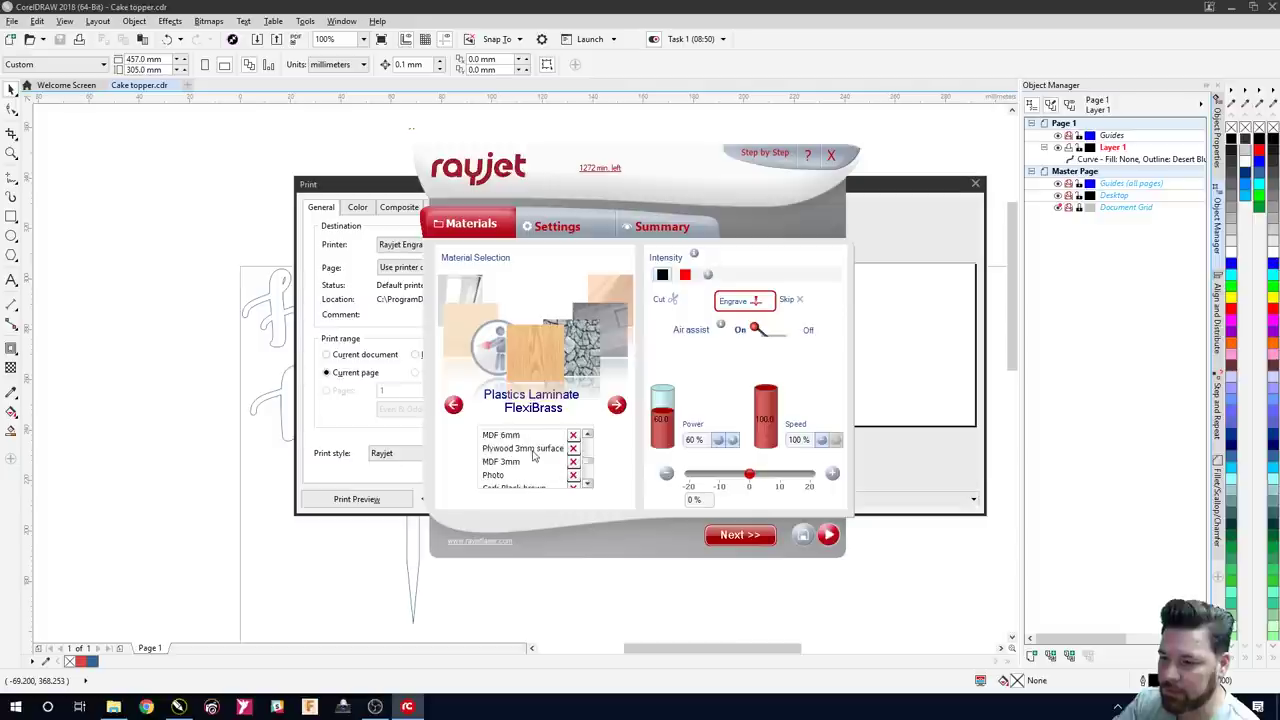
{"action": "left_click", "coordinate": [513, 463]}
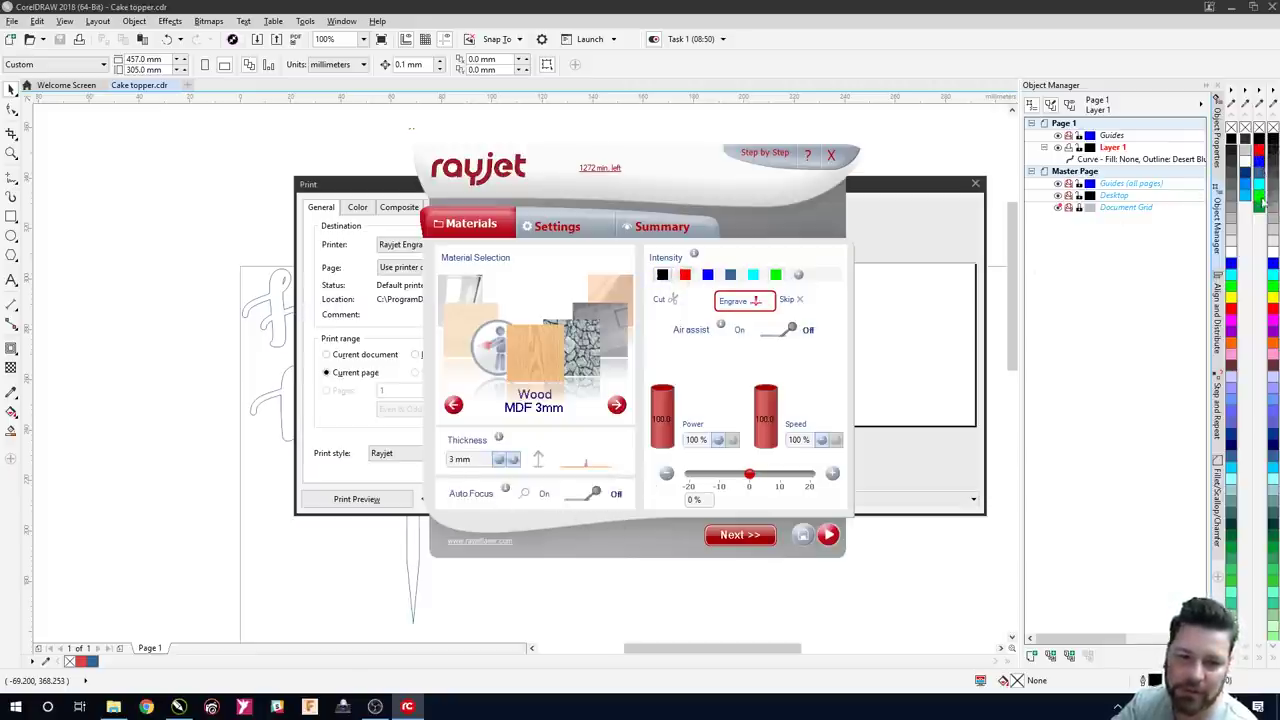
- Check the laser intensity settings for red, blue and dark blue, choosing Cut for blue
{"action": "left_click", "coordinate": [685, 274]}
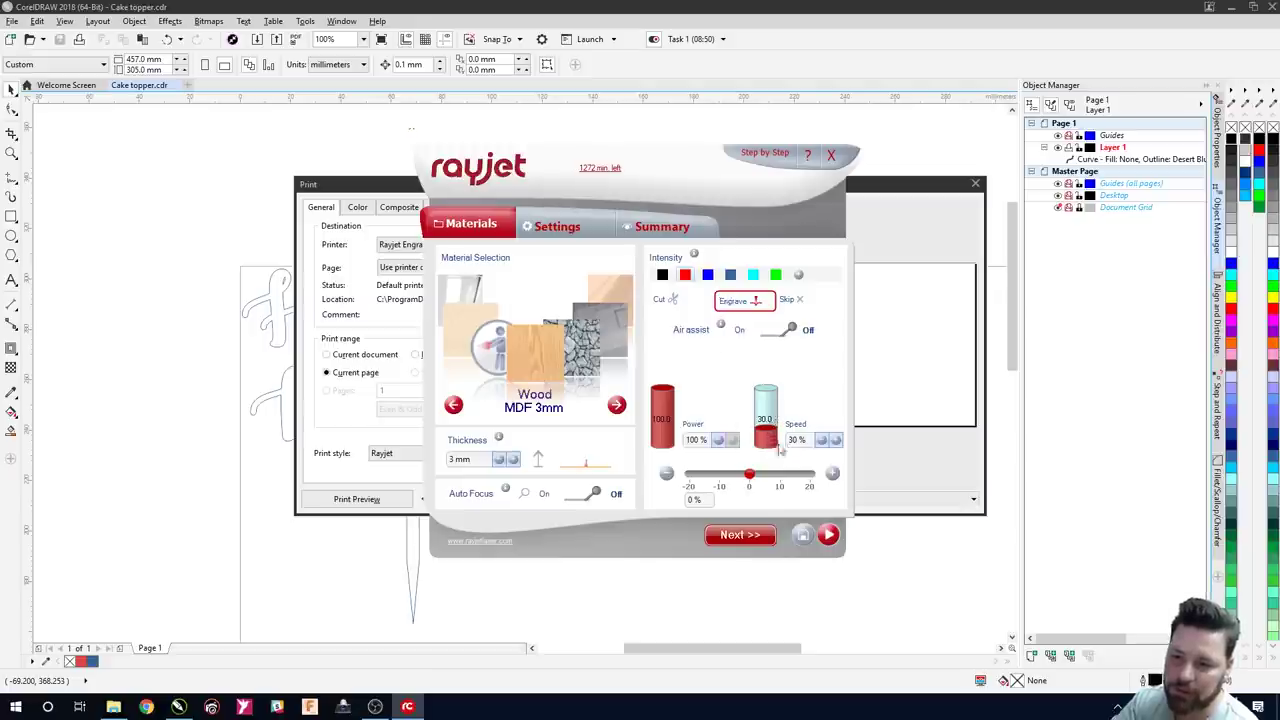
{"action": "left_click", "coordinate": [708, 274]}
{"action": "left_click", "coordinate": [664, 300]}
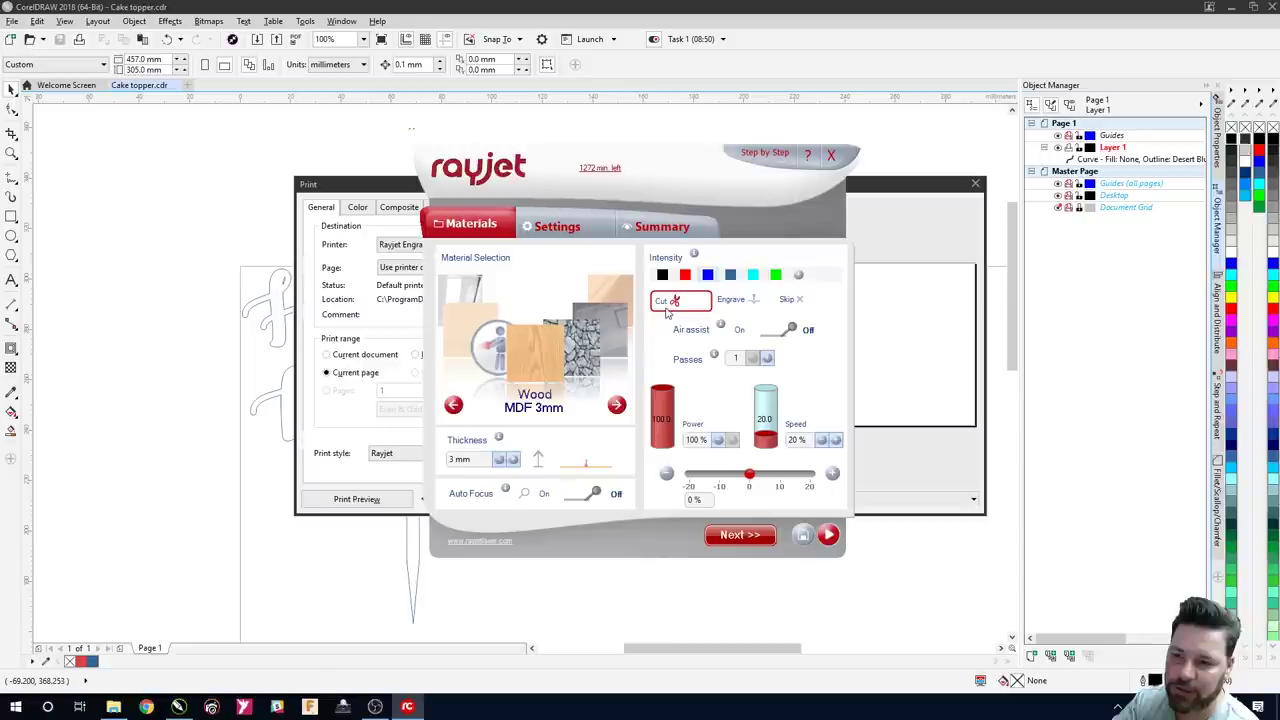
{"action": "left_click", "coordinate": [730, 274]}
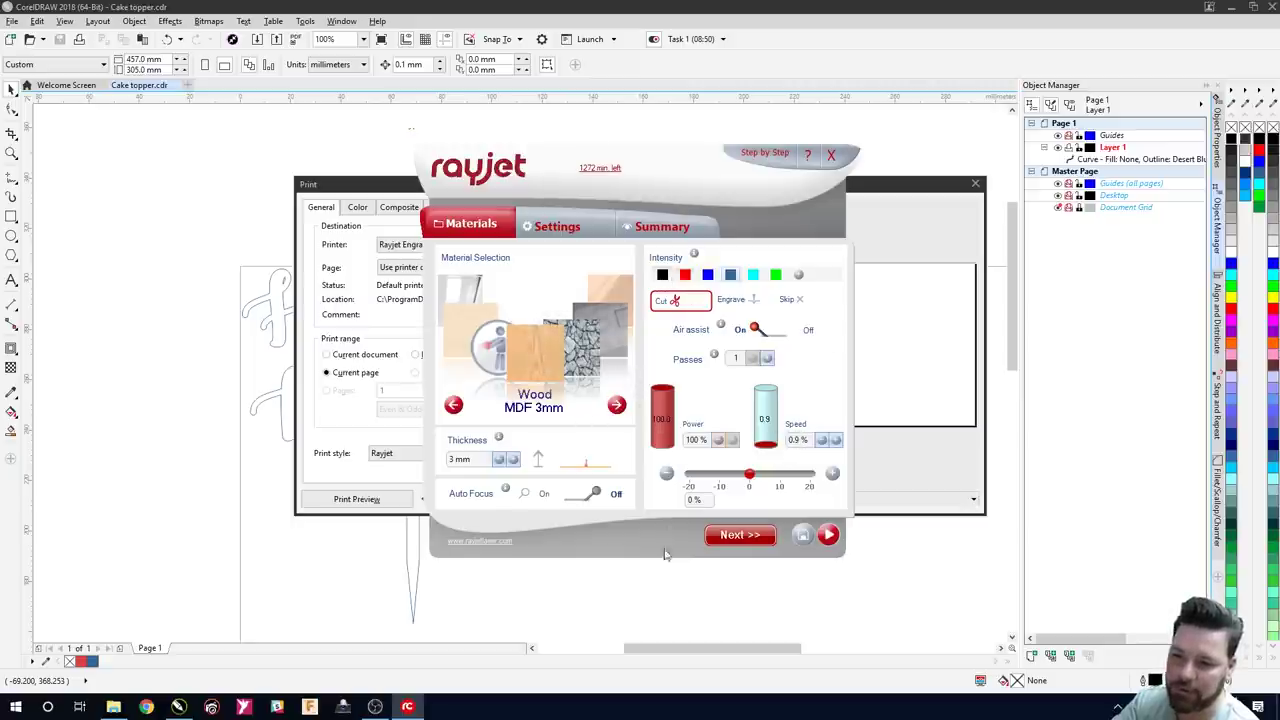
- Set the halftoning to Color in the laser preferences and print the current page to the Rayjet Engraver
{"action": "left_click", "coordinate": [741, 537]}
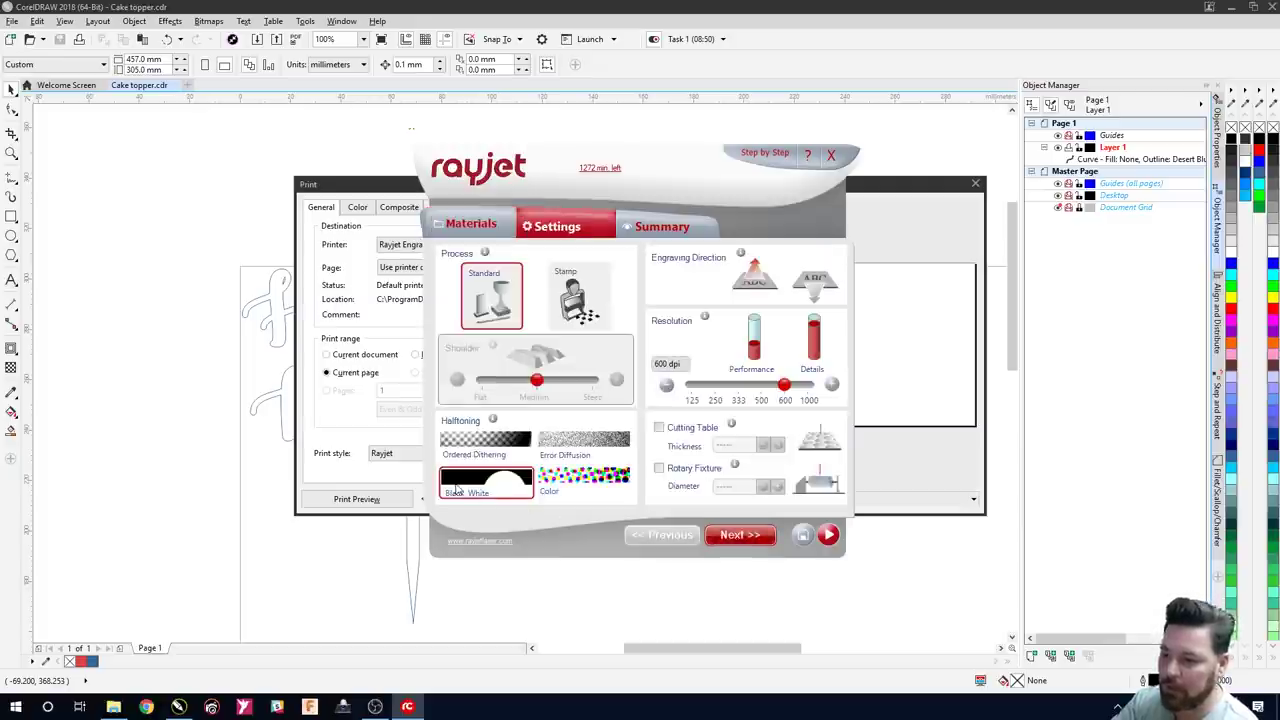
{"action": "left_click", "coordinate": [566, 482]}
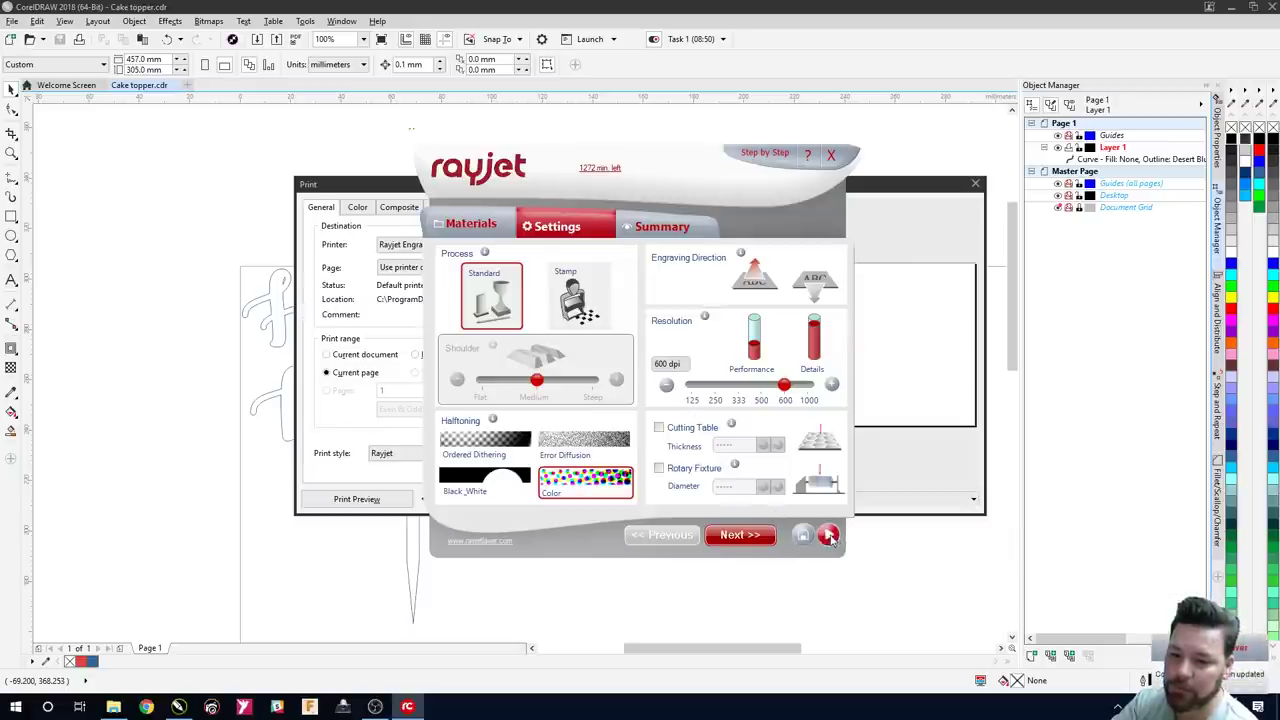
{"action": "left_click", "coordinate": [829, 537]}
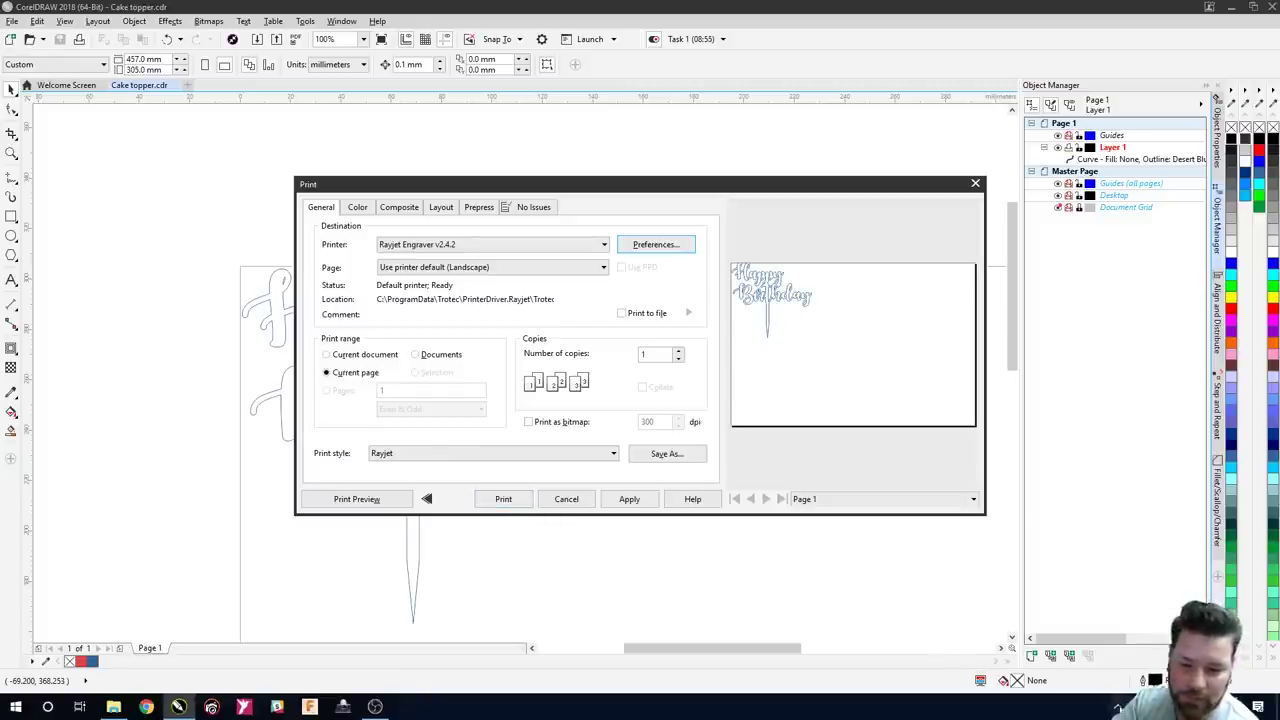
{"action": "left_click", "coordinate": [518, 505]}
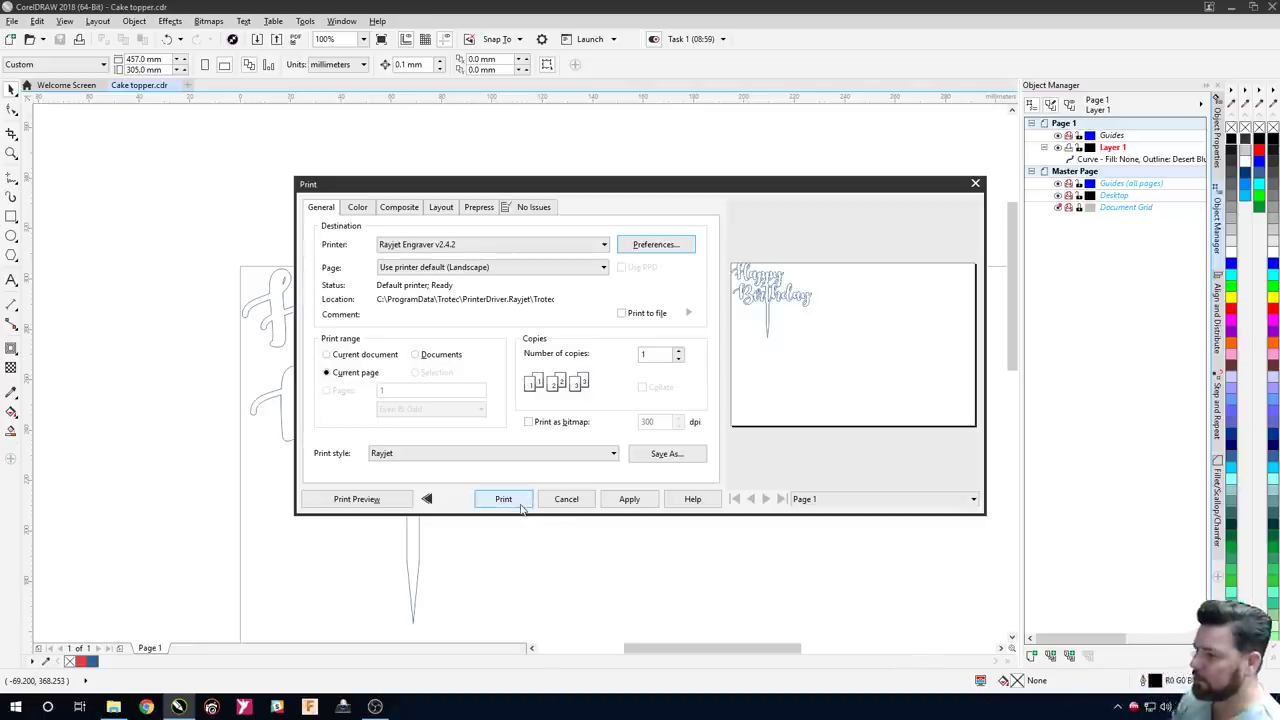